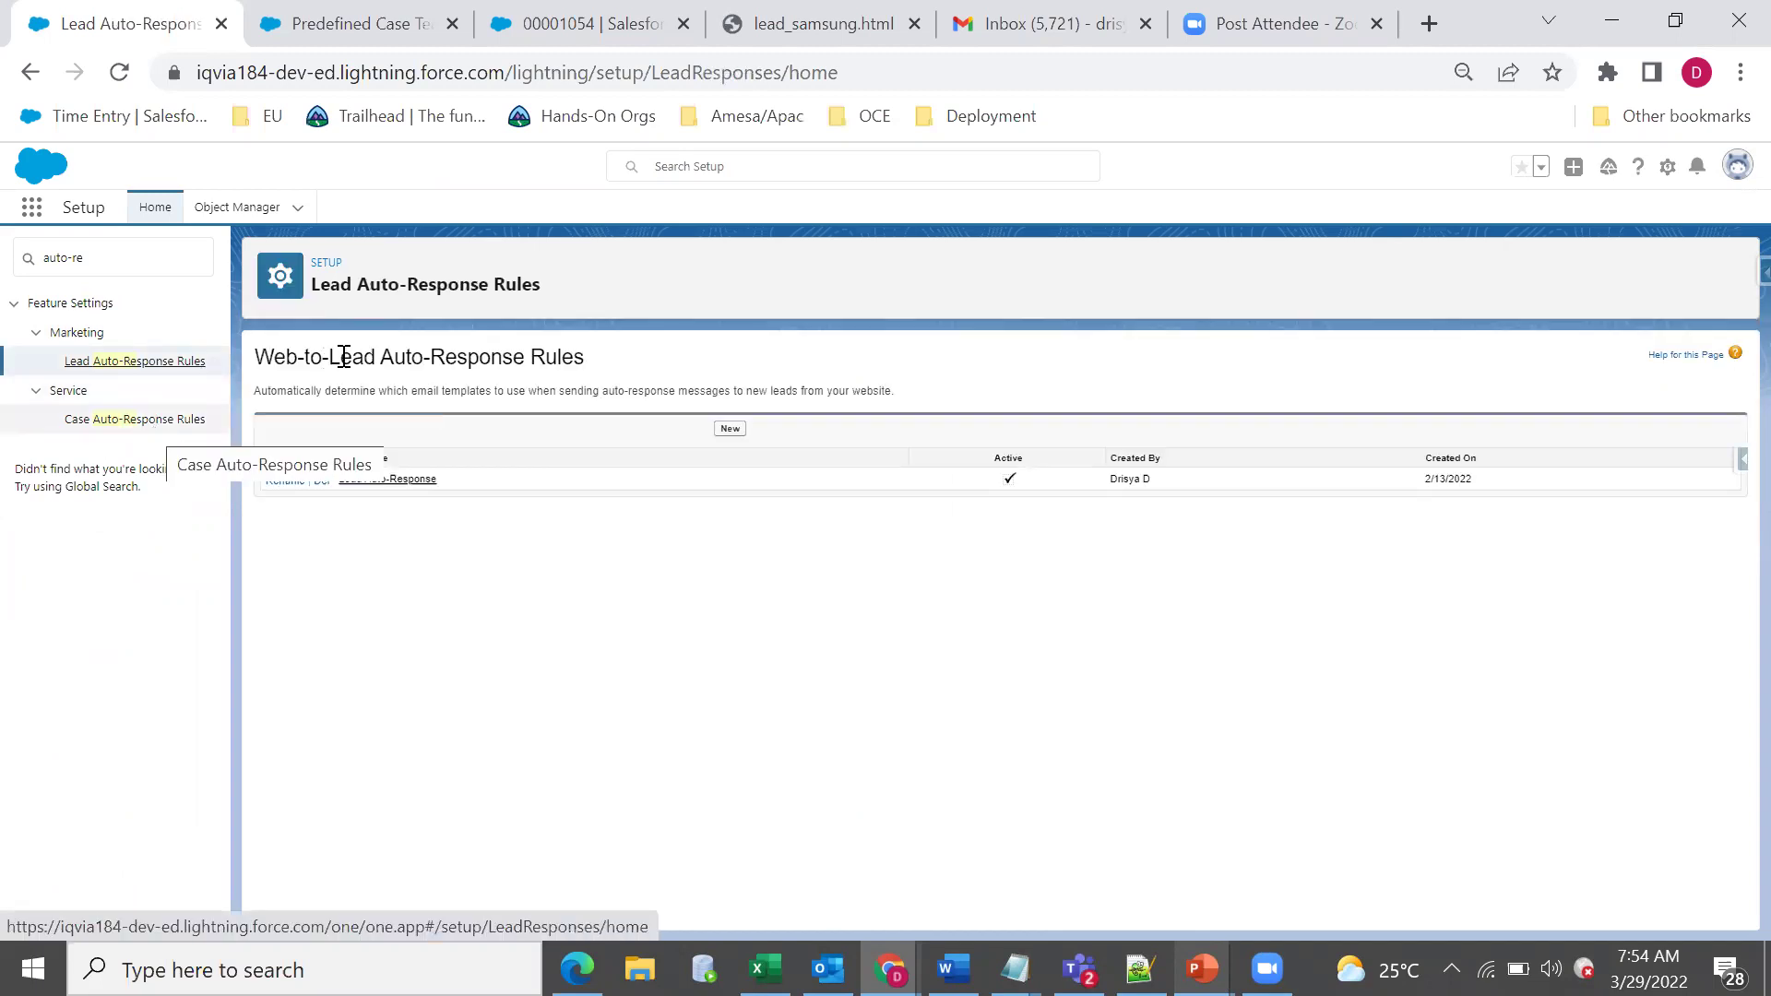
# Review the active Lead Auto-Response rule and edit its Lead: Country equals India entry.
pyautogui.tripleClick(482, 360)
pyautogui.click(481, 360)
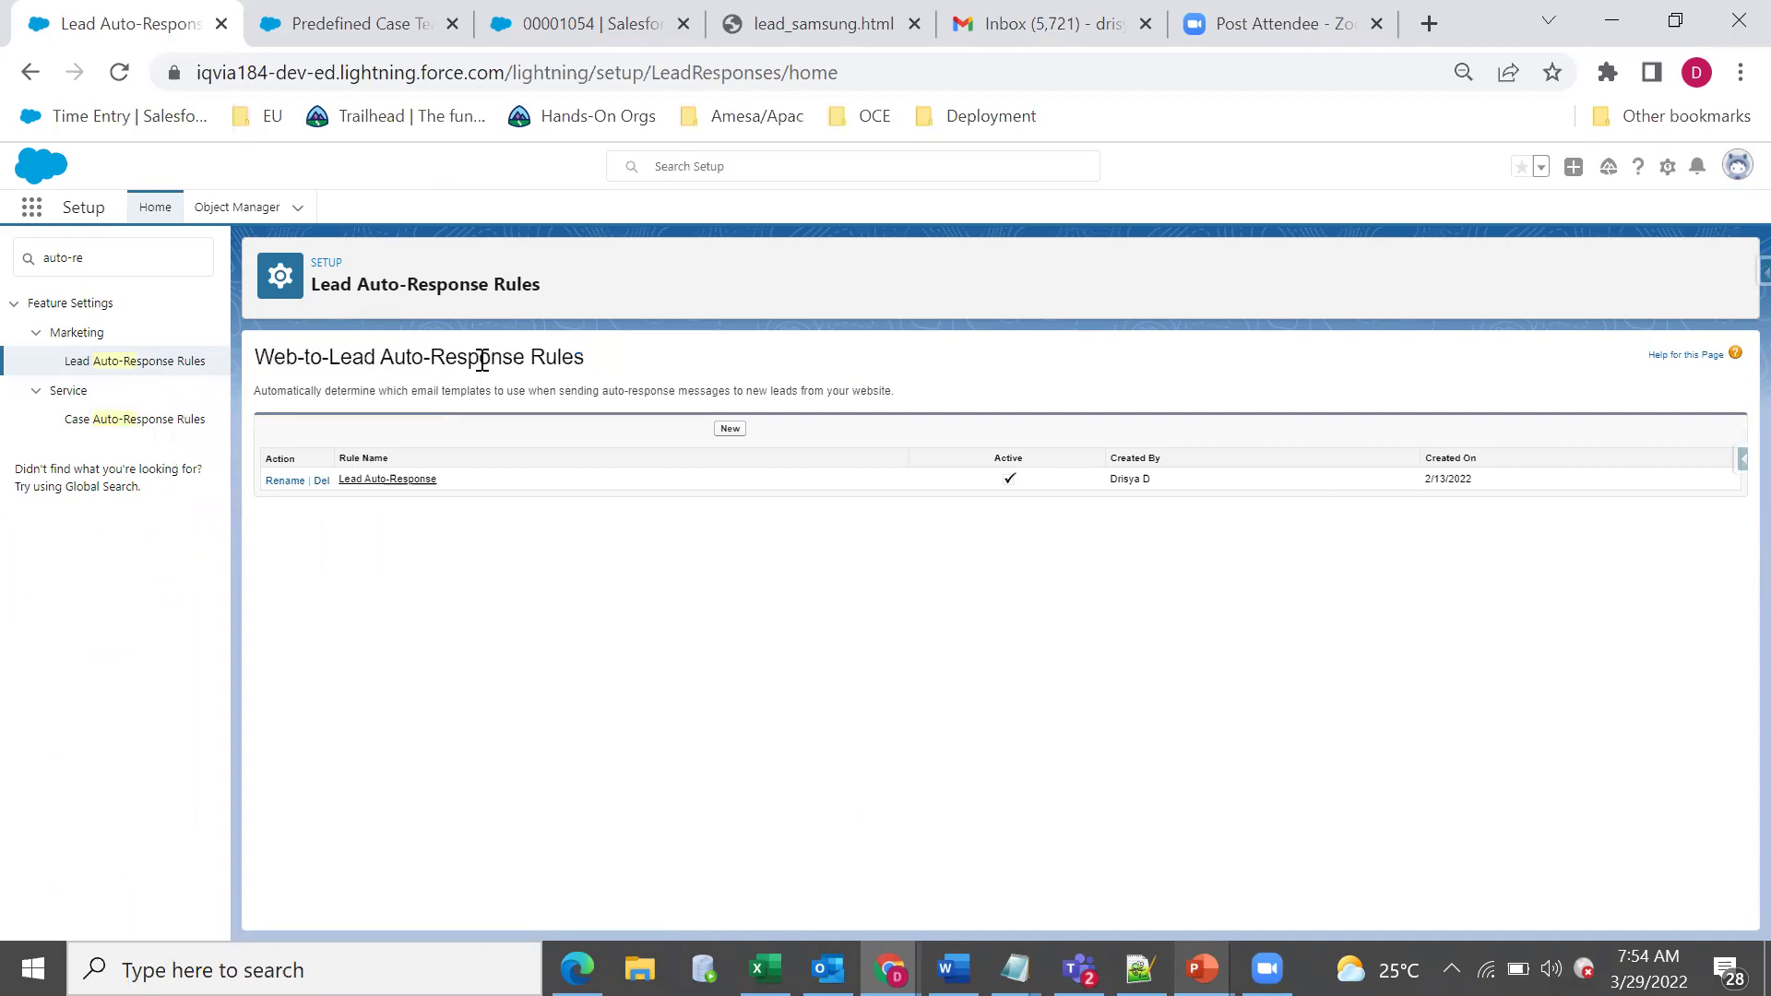
pyautogui.tripleClick(574, 360)
pyautogui.click(67, 484)
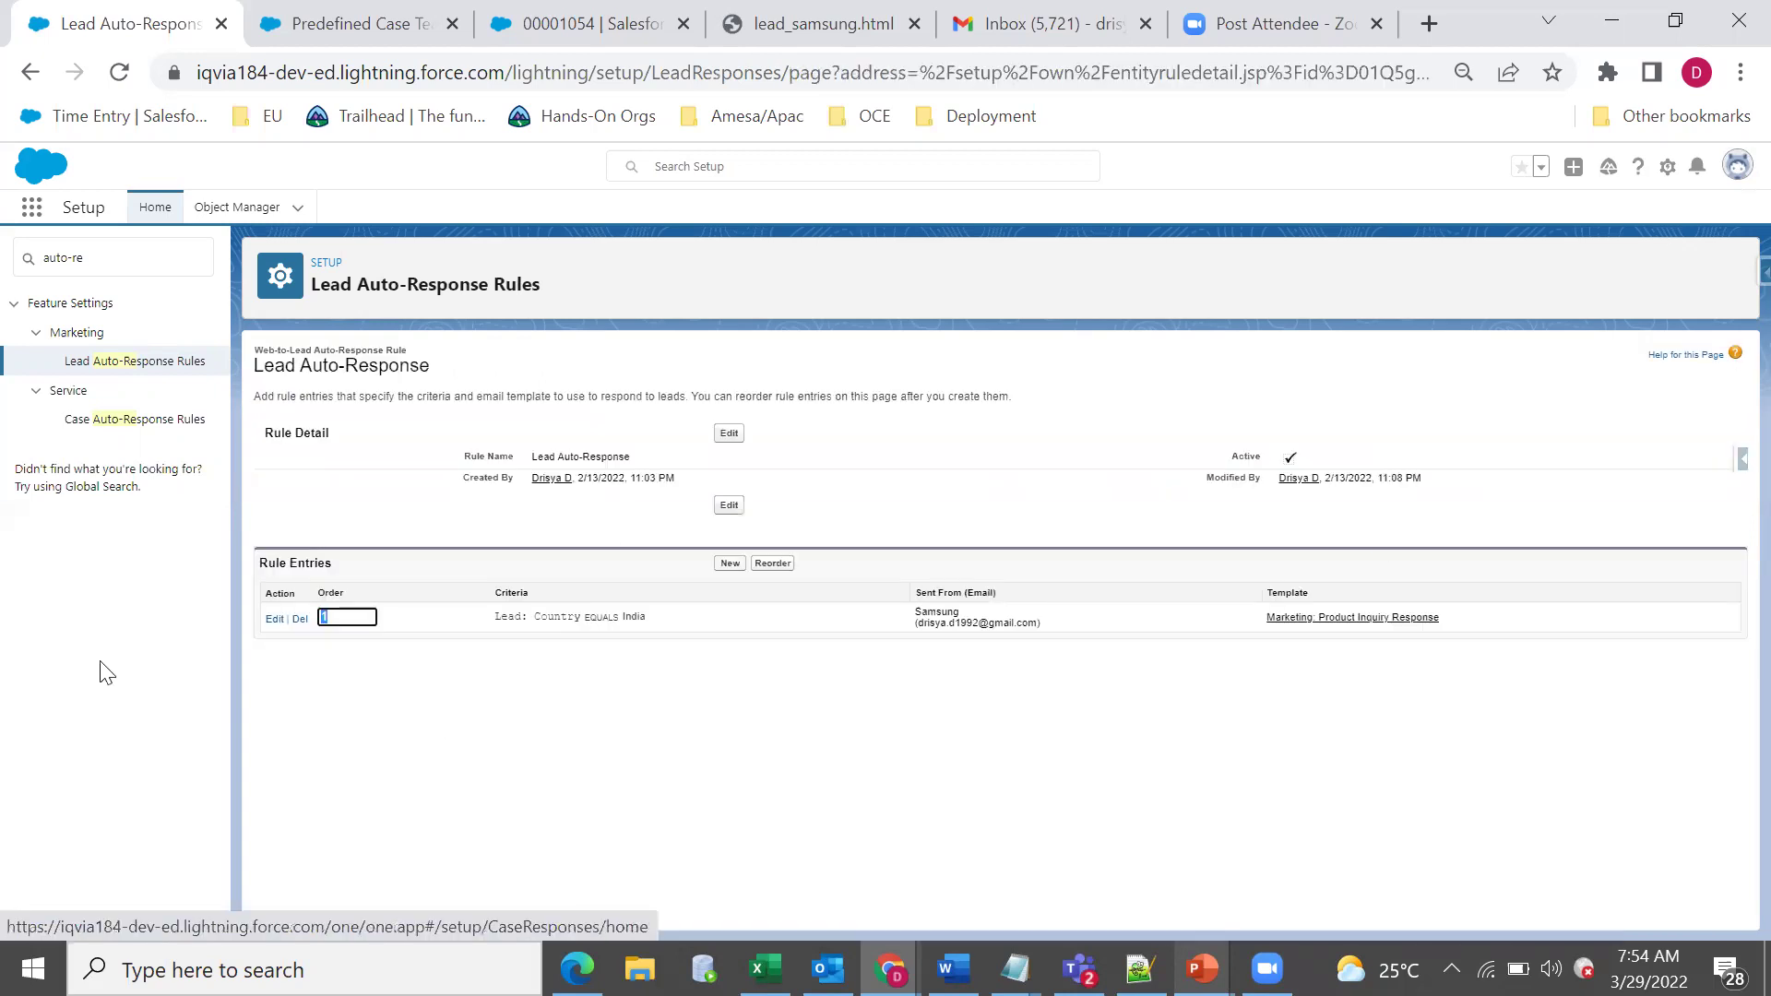
pyautogui.moveTo(443, 465); pyautogui.dragTo(803, 463)
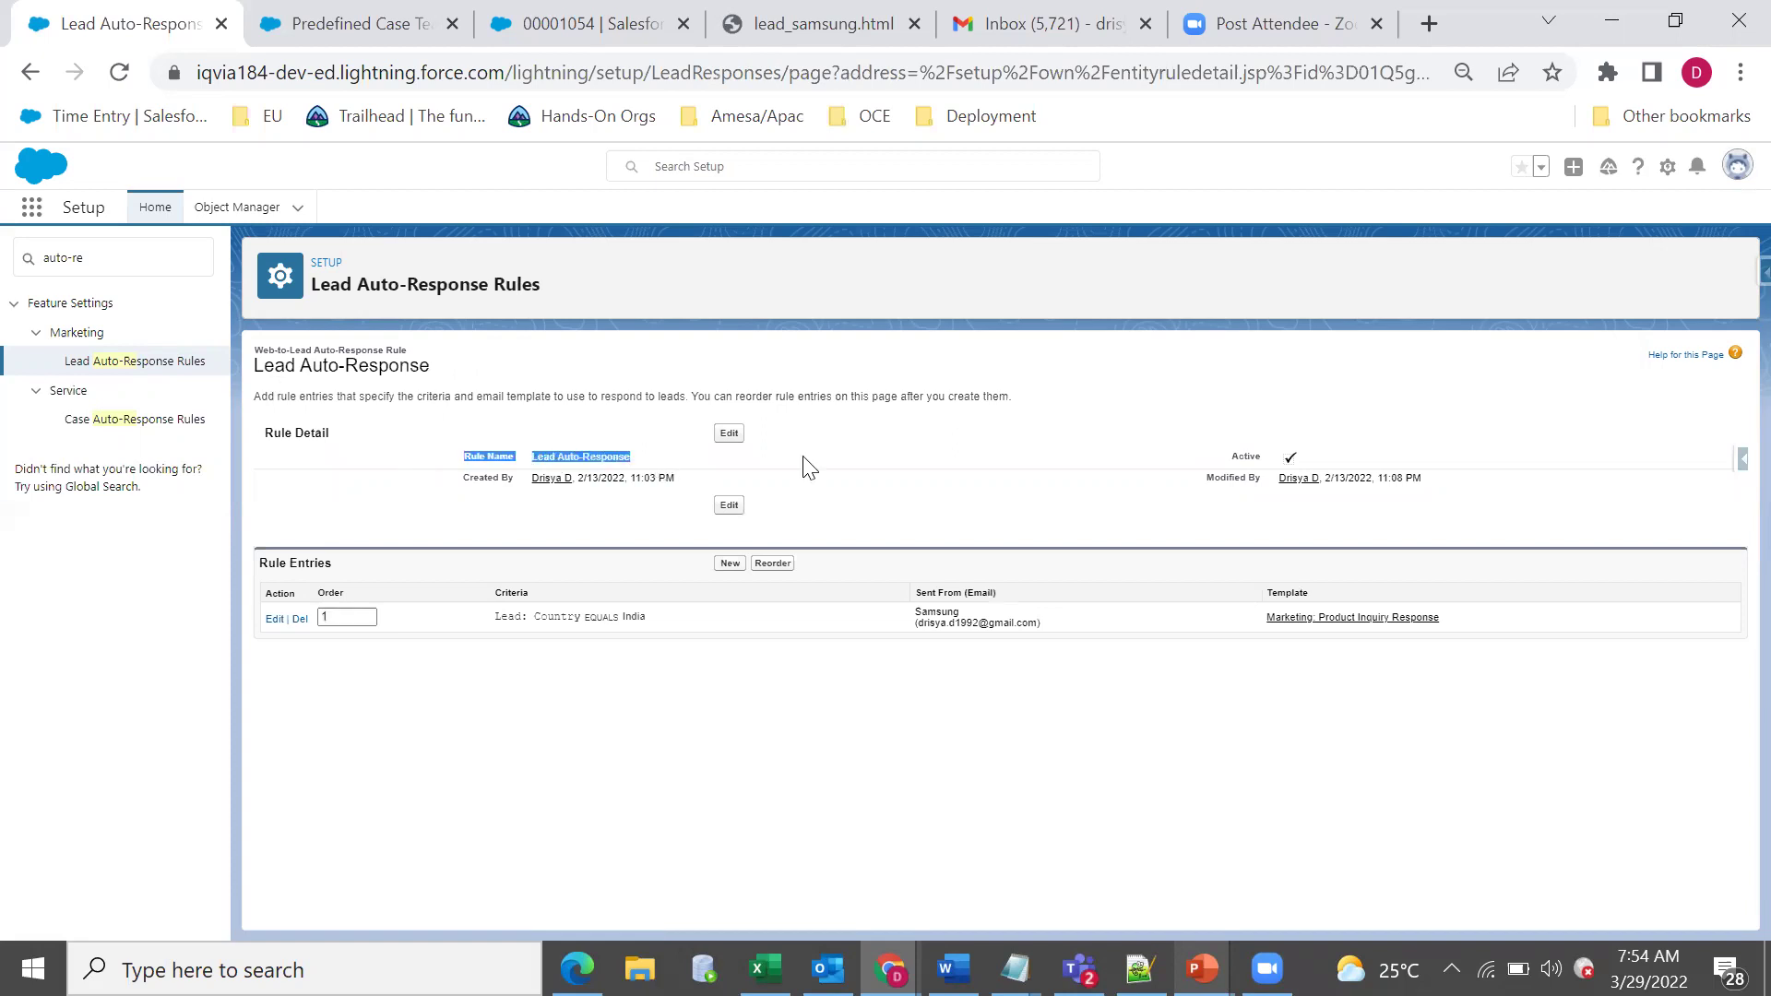
pyautogui.doubleClick(1247, 457)
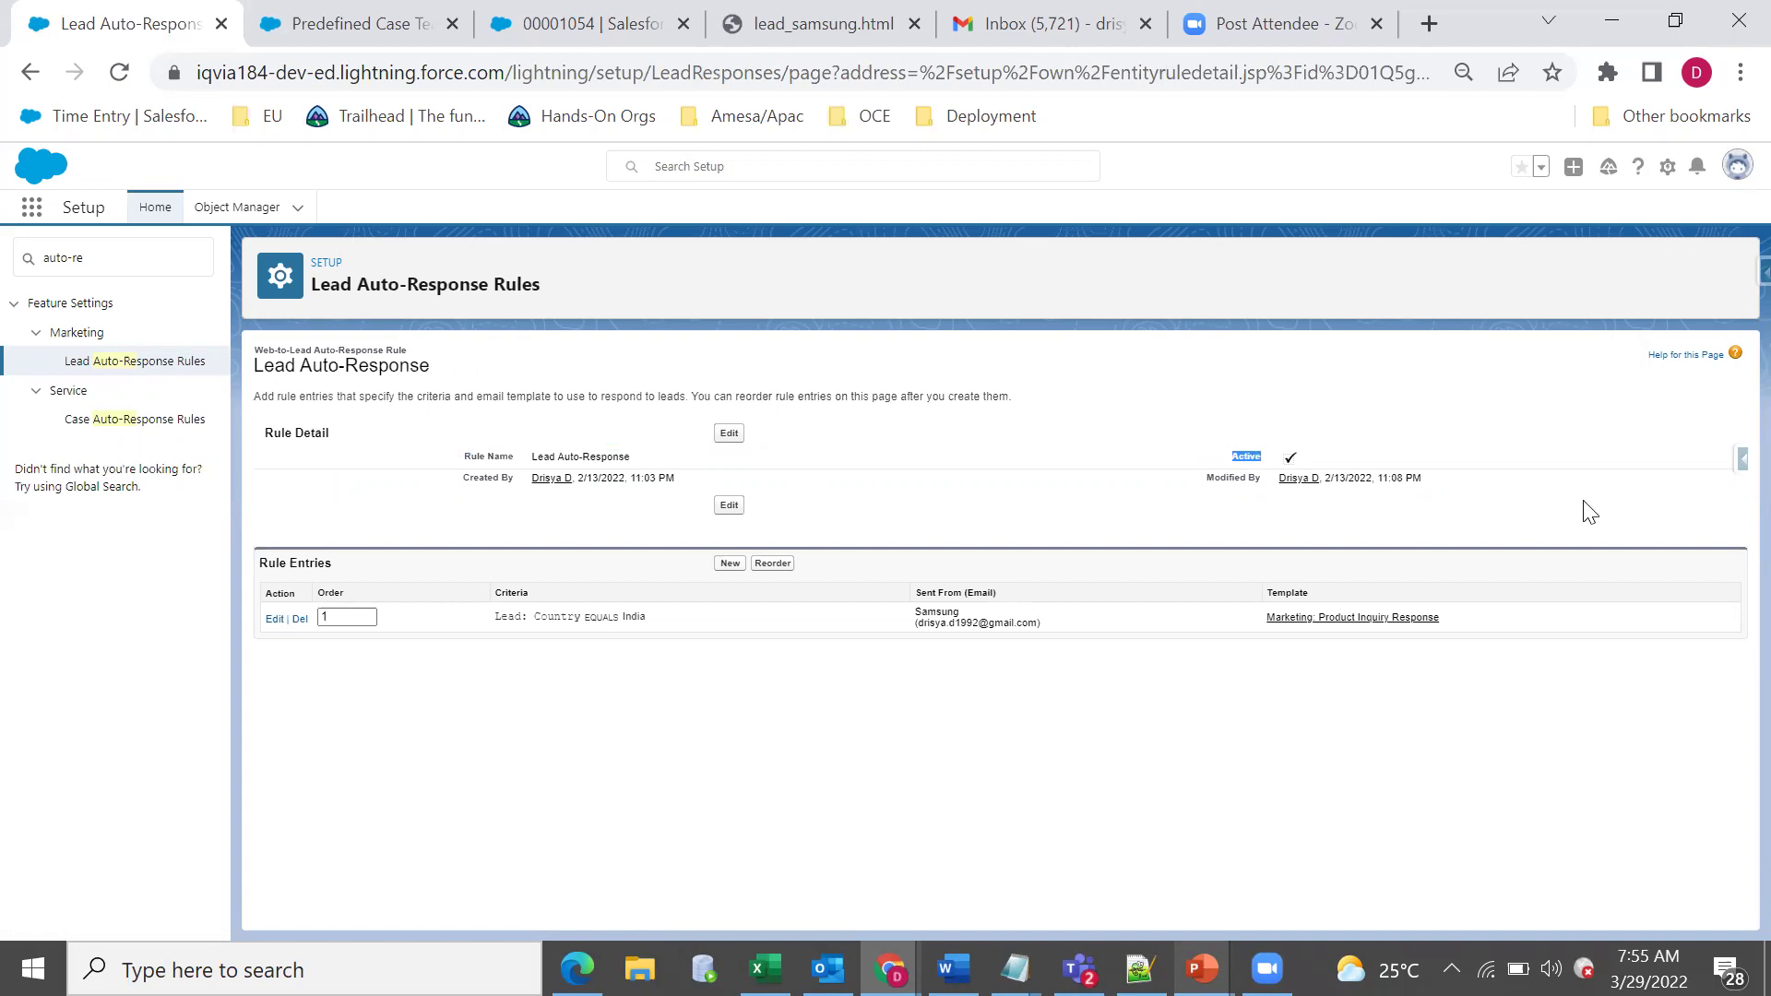
pyautogui.click(275, 619)
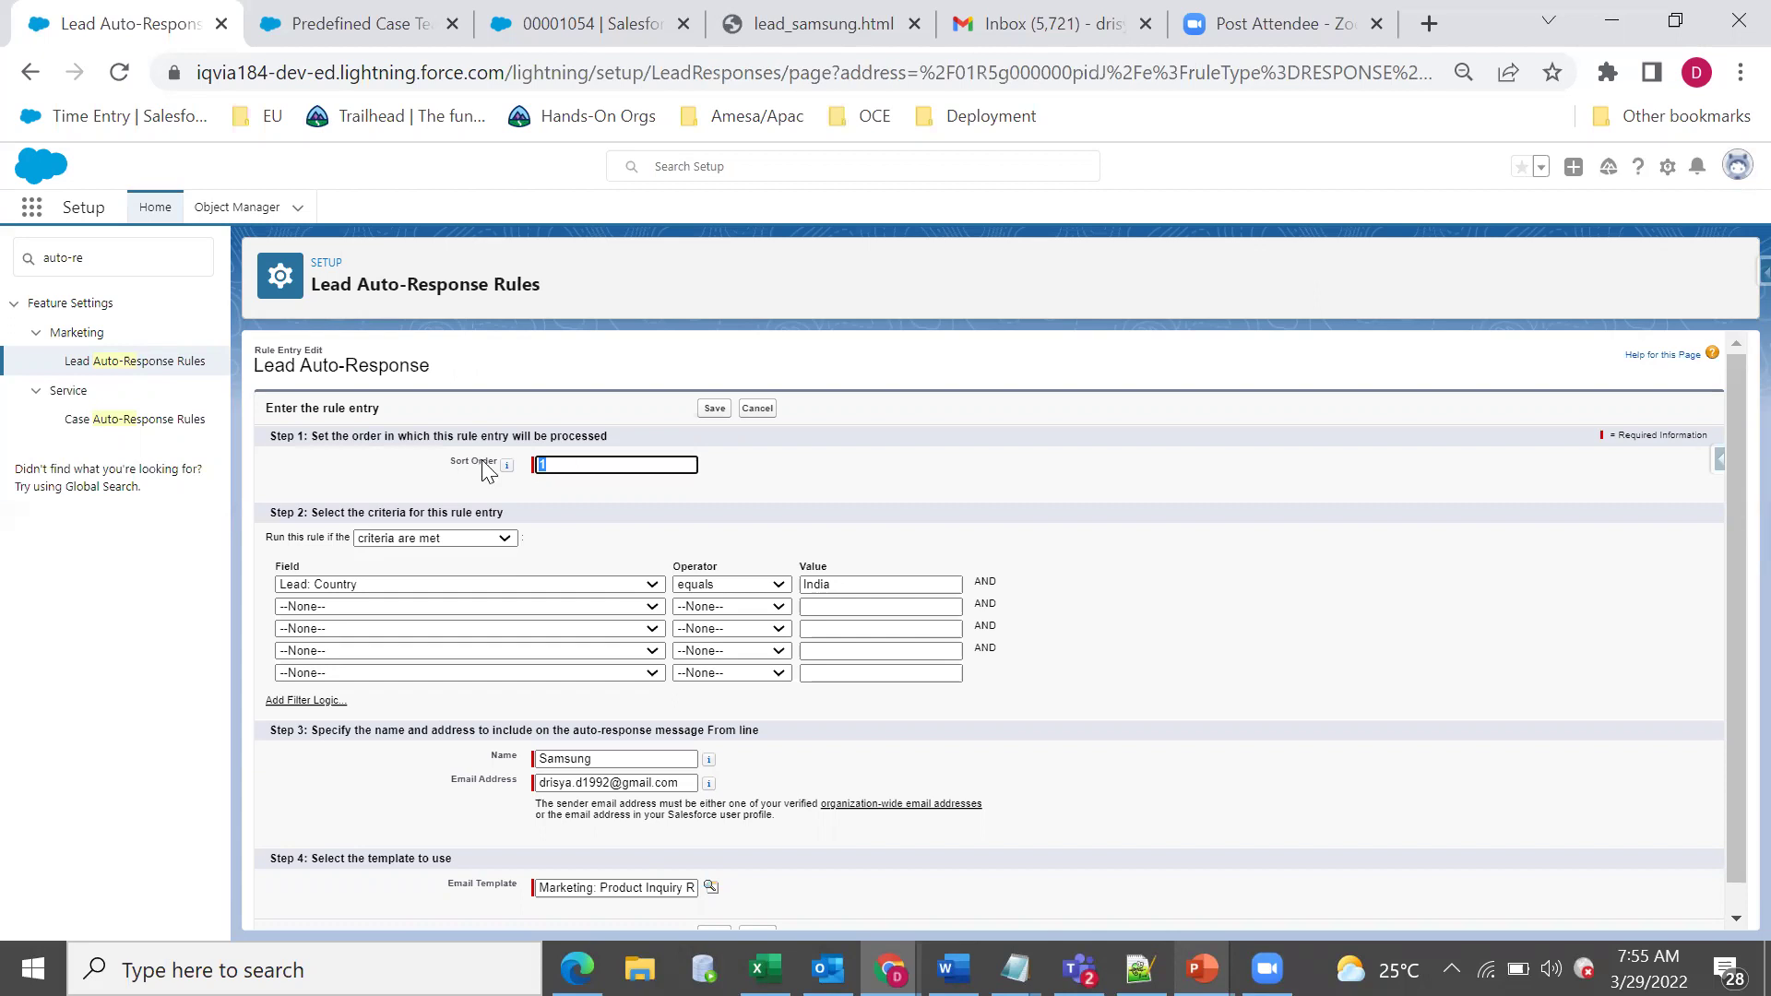
# Review sort order 1 and the Country equals India criteria, keeping 'criteria are met'.
pyautogui.click(580, 517)
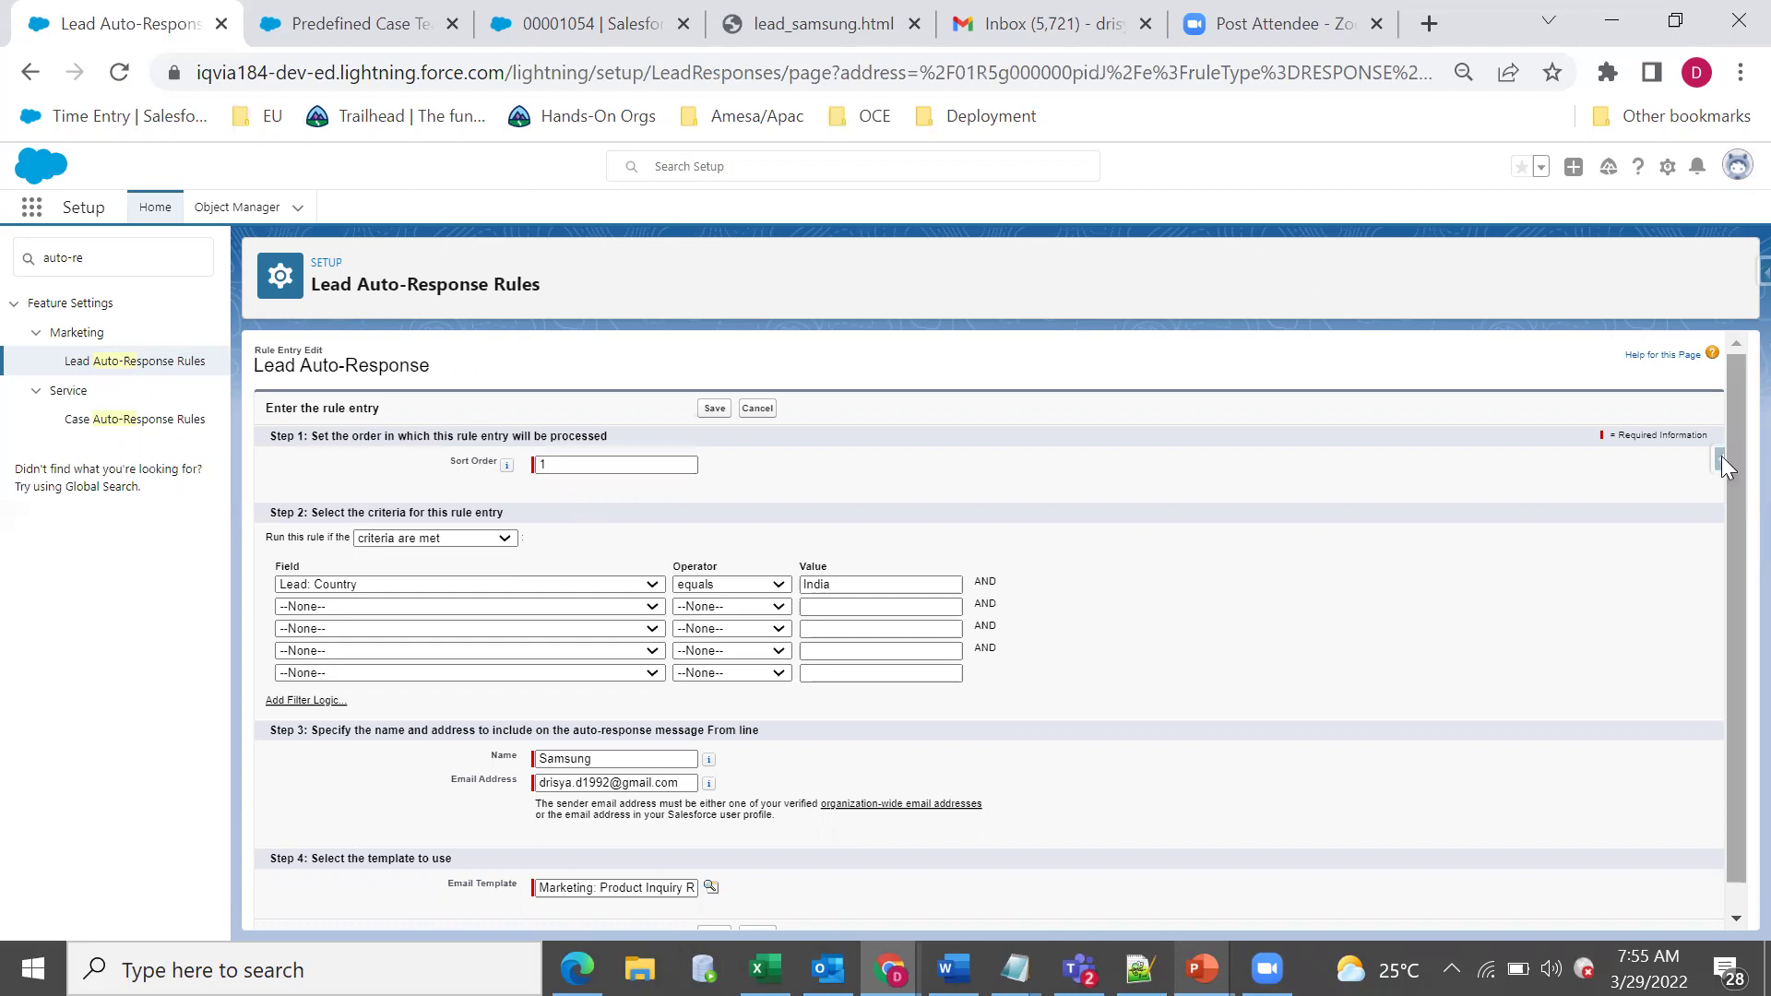
pyautogui.moveTo(1727, 465); pyautogui.dragTo(1733, 577)
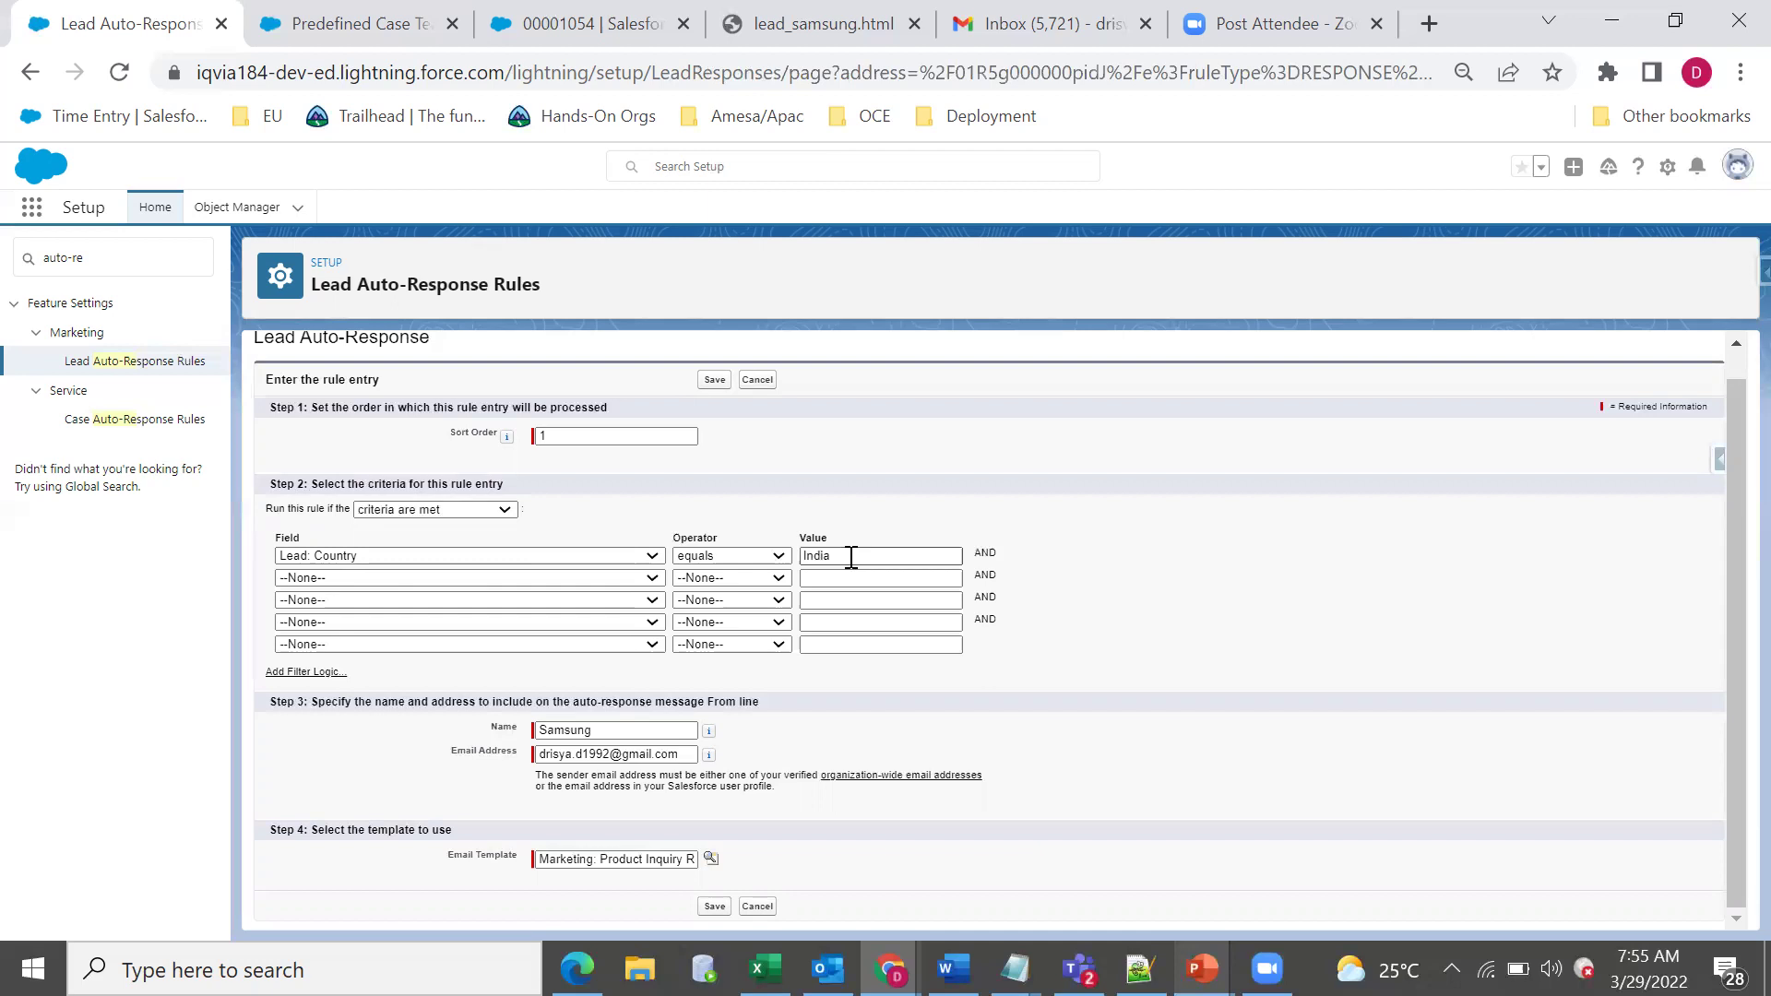
pyautogui.moveTo(851, 557); pyautogui.dragTo(357, 639)
pyautogui.click(284, 703)
pyautogui.click(504, 509)
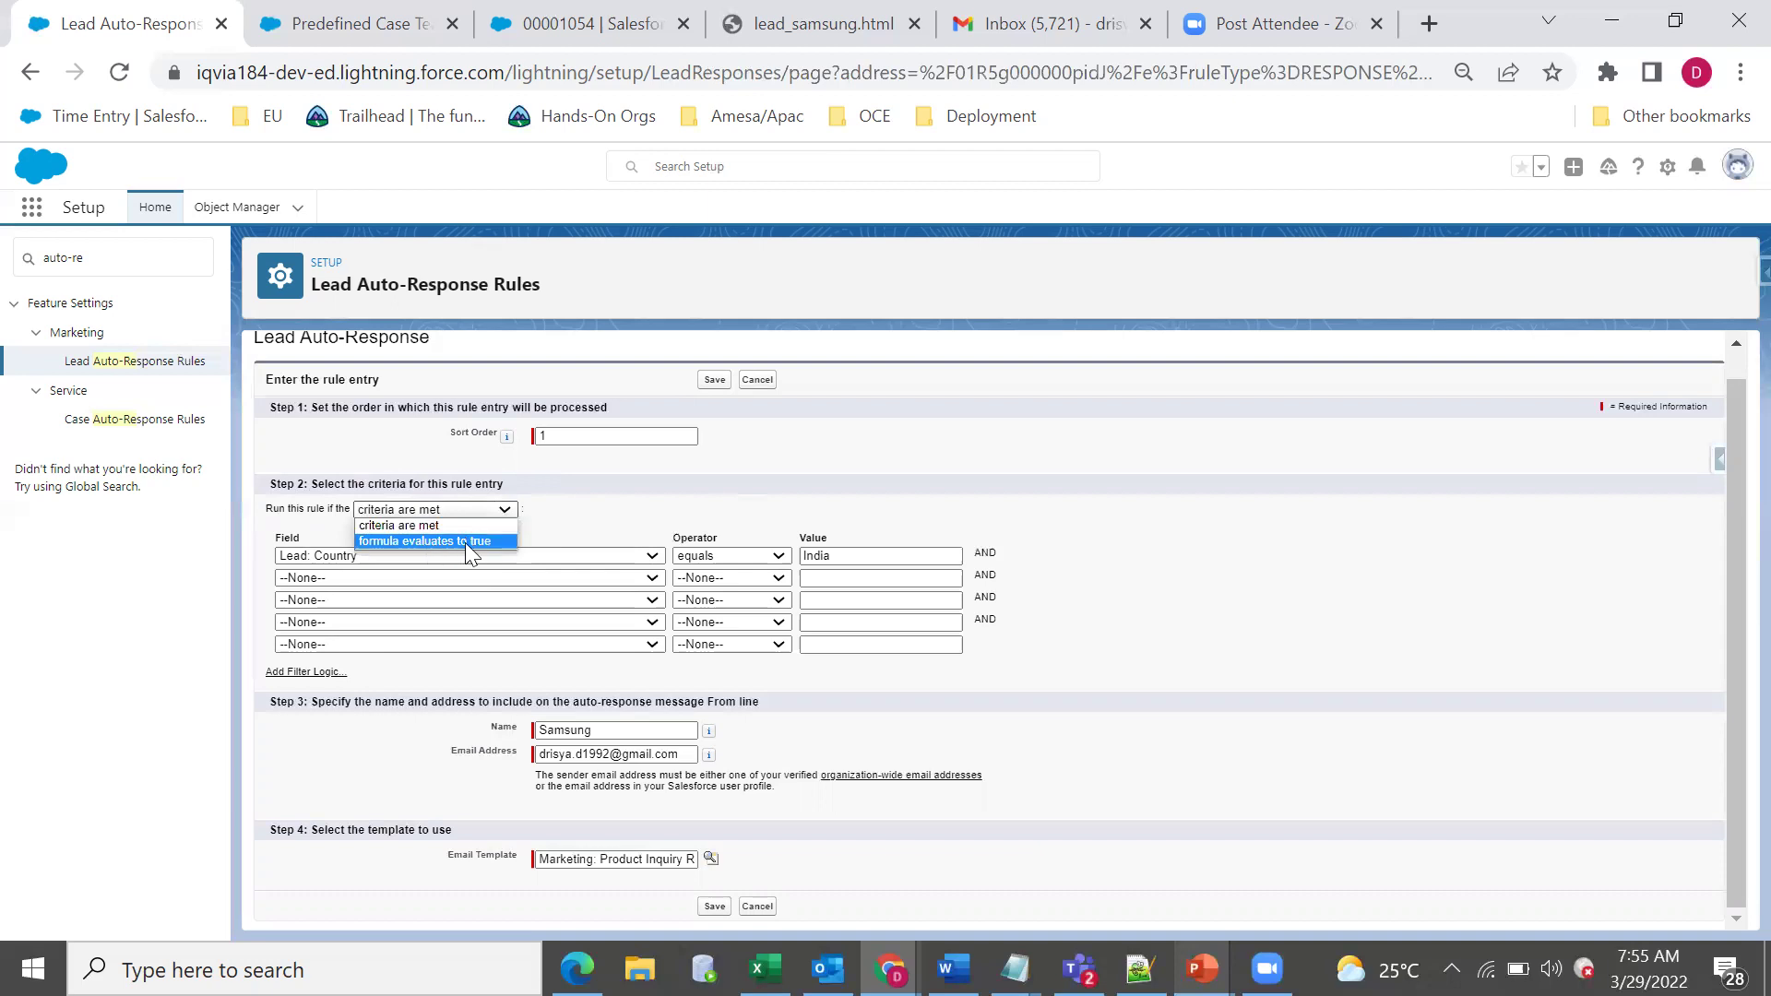
pyautogui.click(297, 683)
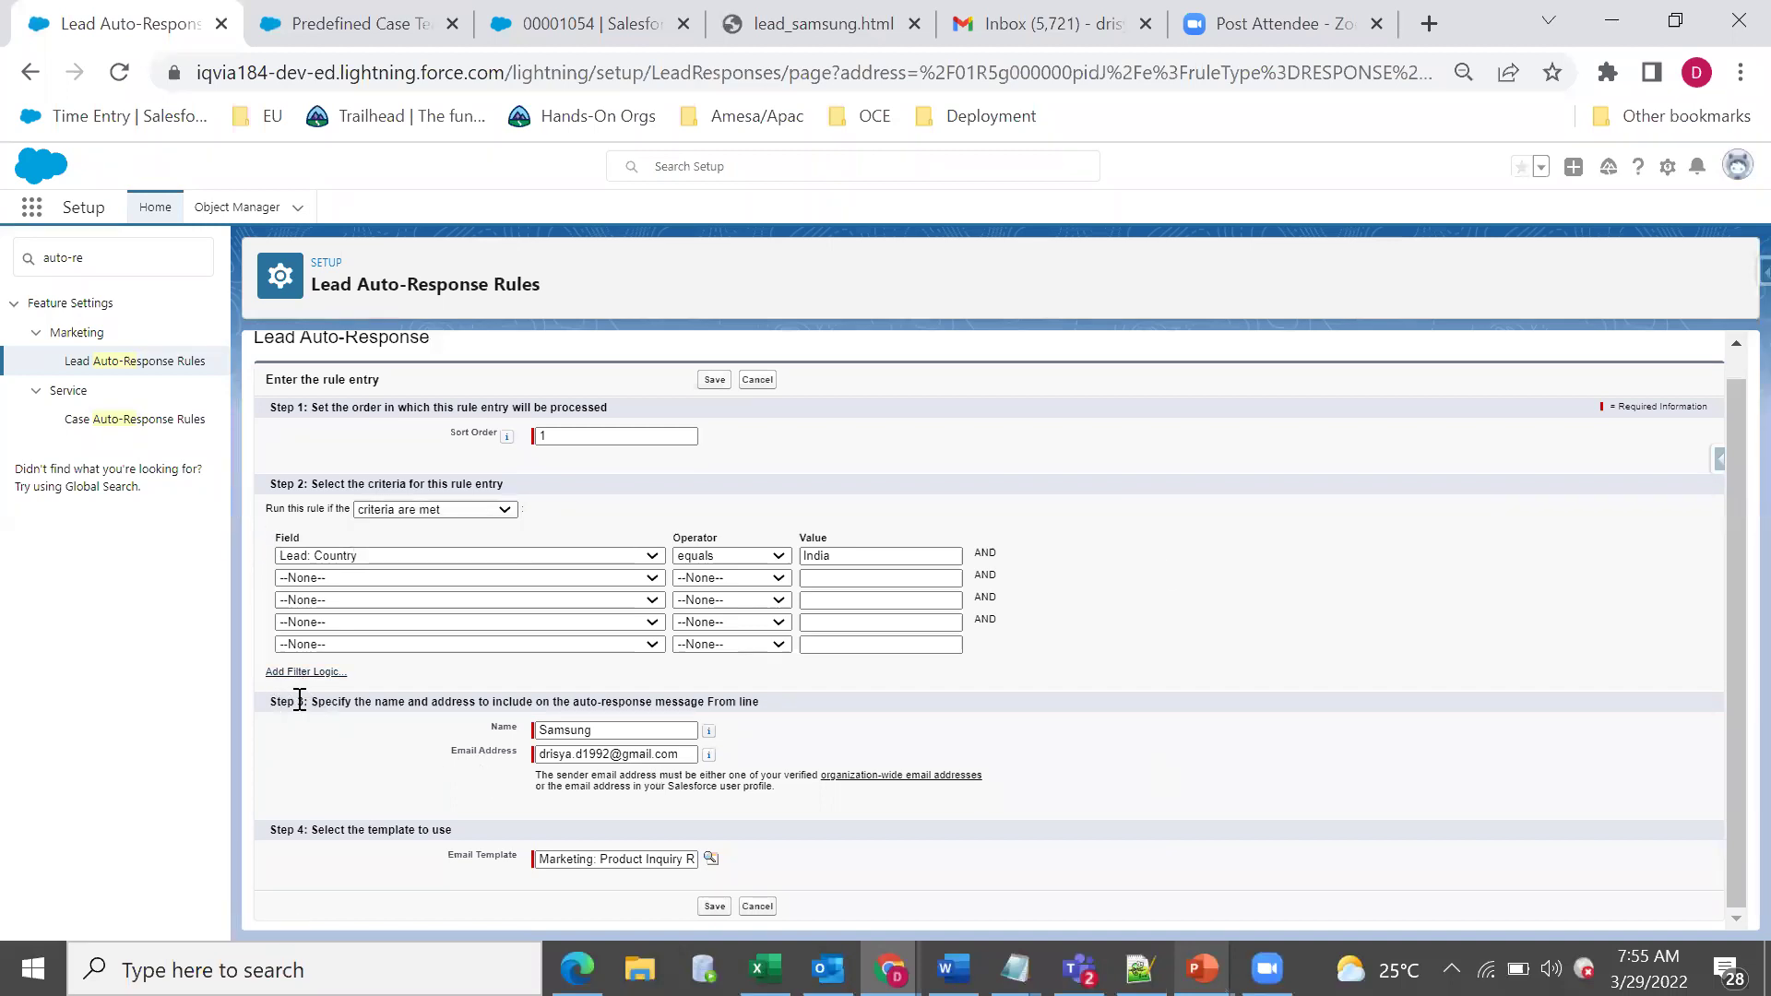
# Check the sender name Samsung and its e-mail address.
pyautogui.moveTo(1710, 491); pyautogui.dragTo(1111, 721)
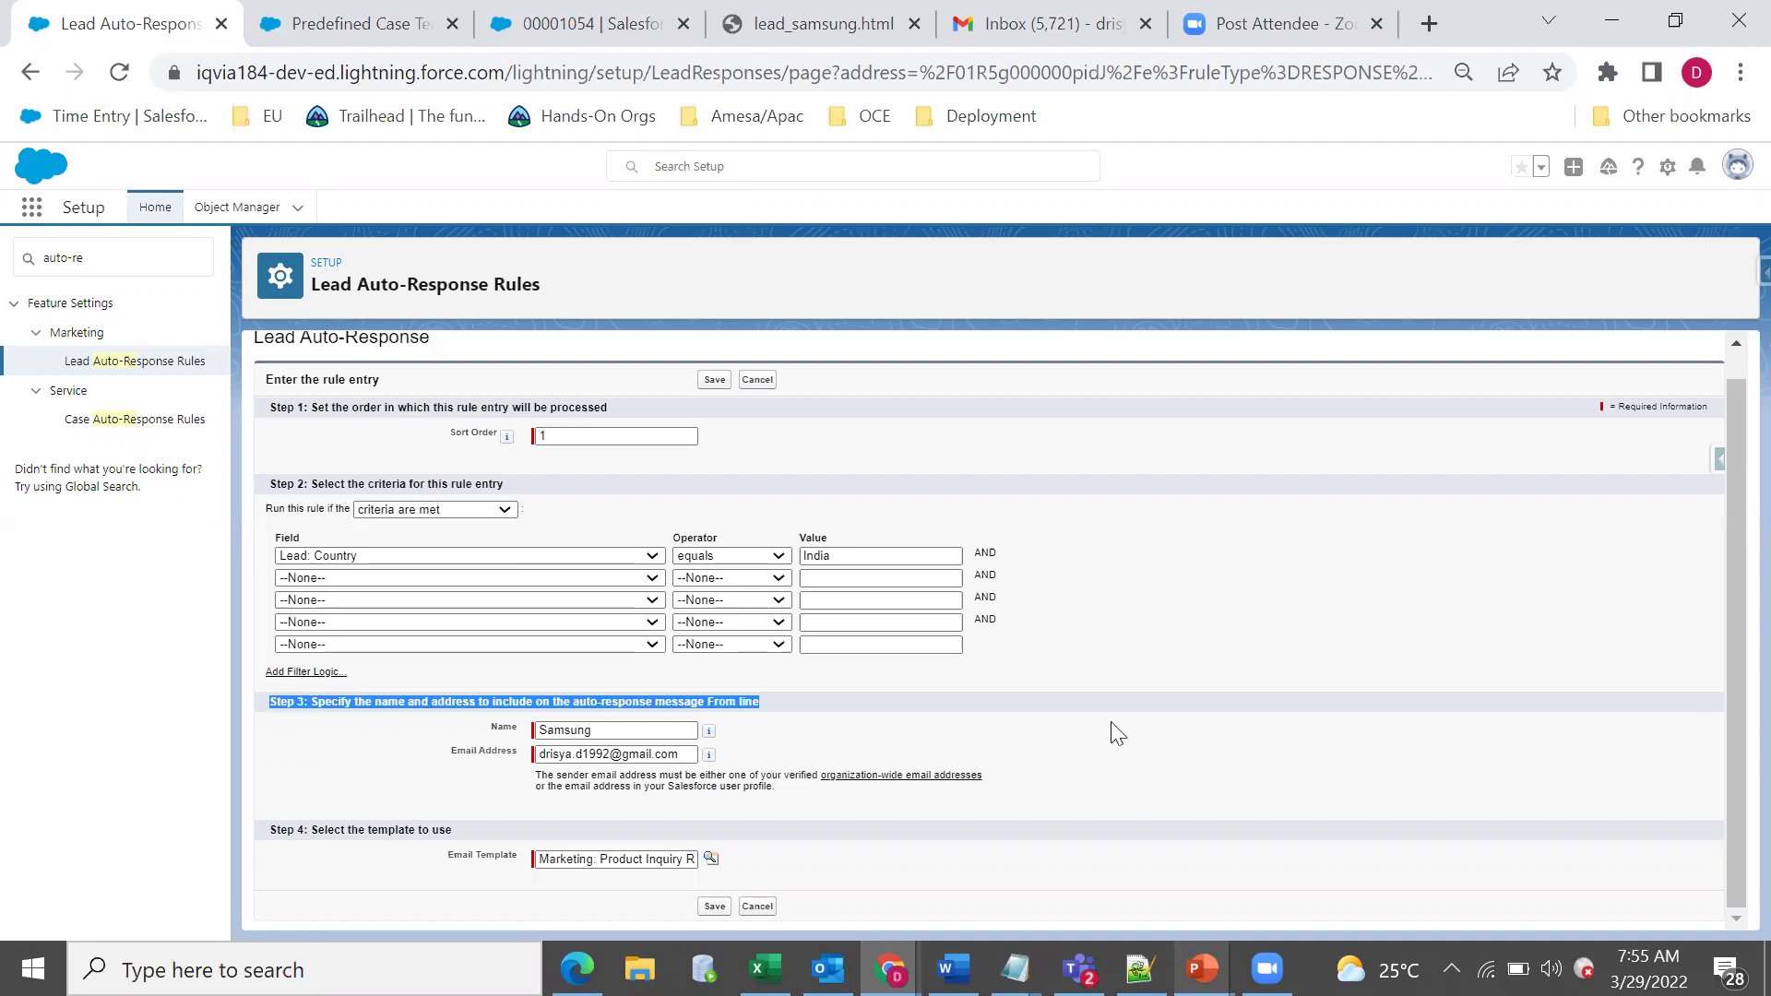
pyautogui.press('Tab')
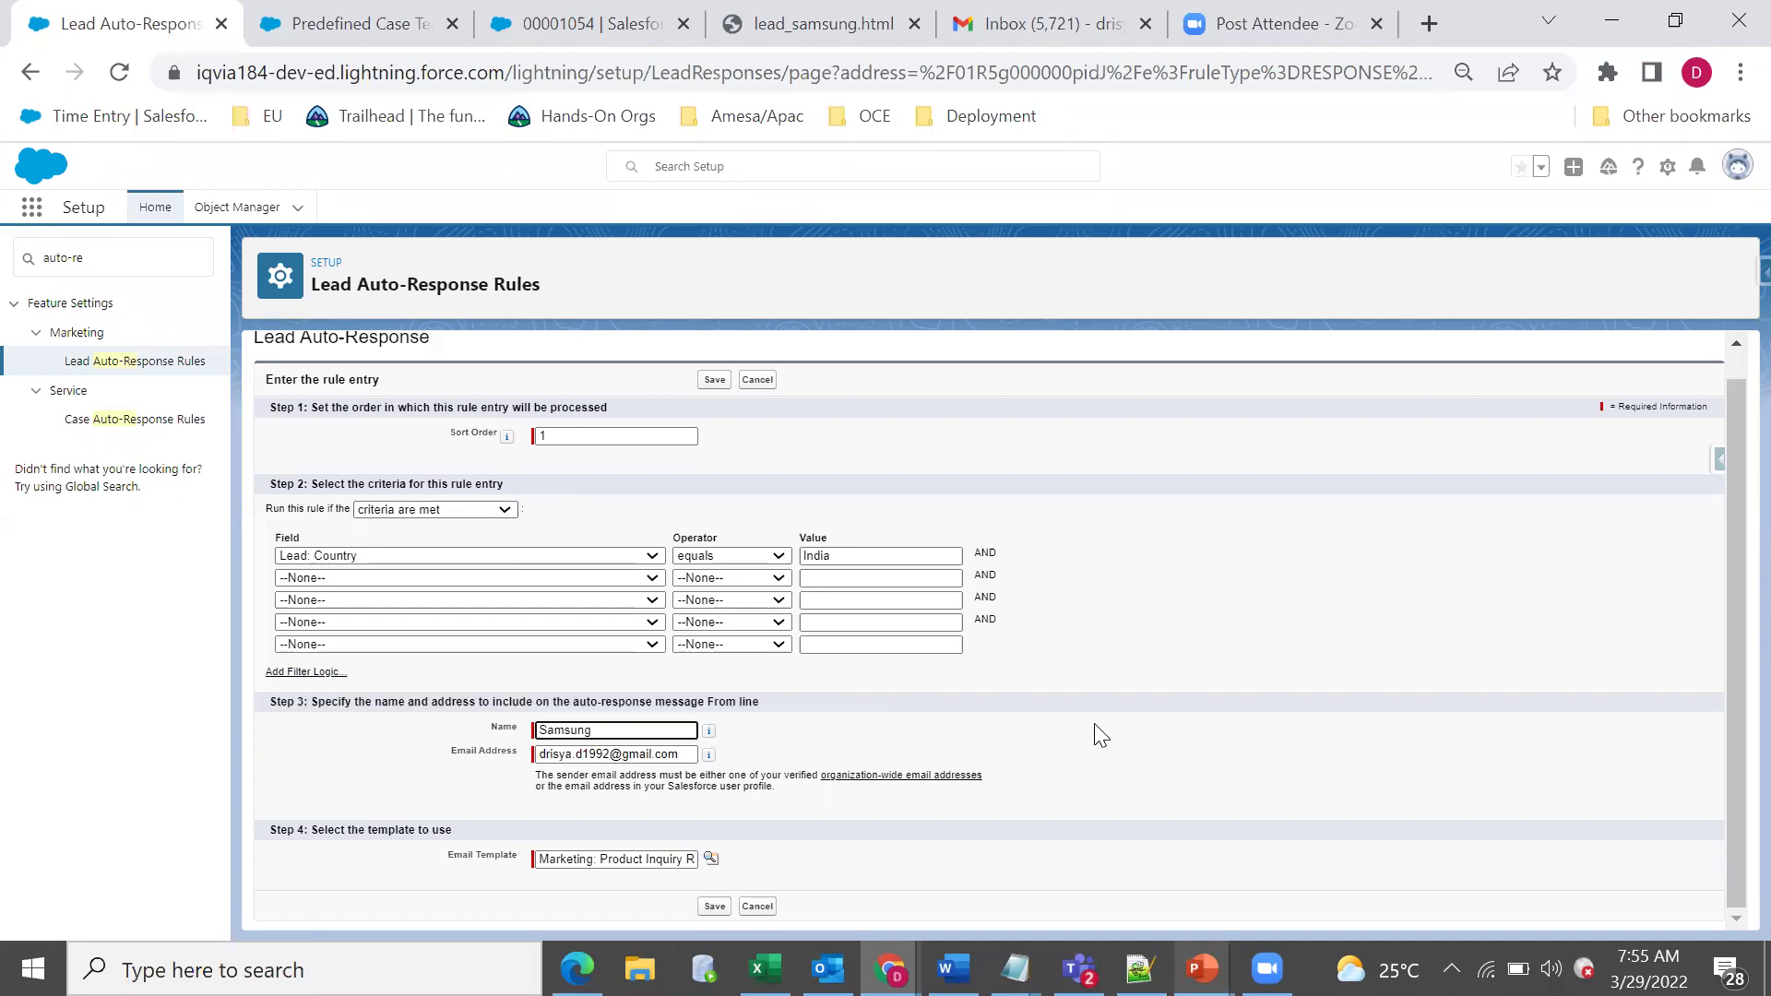
pyautogui.hotkey('ctrl', 'a')
pyautogui.press('Tab')
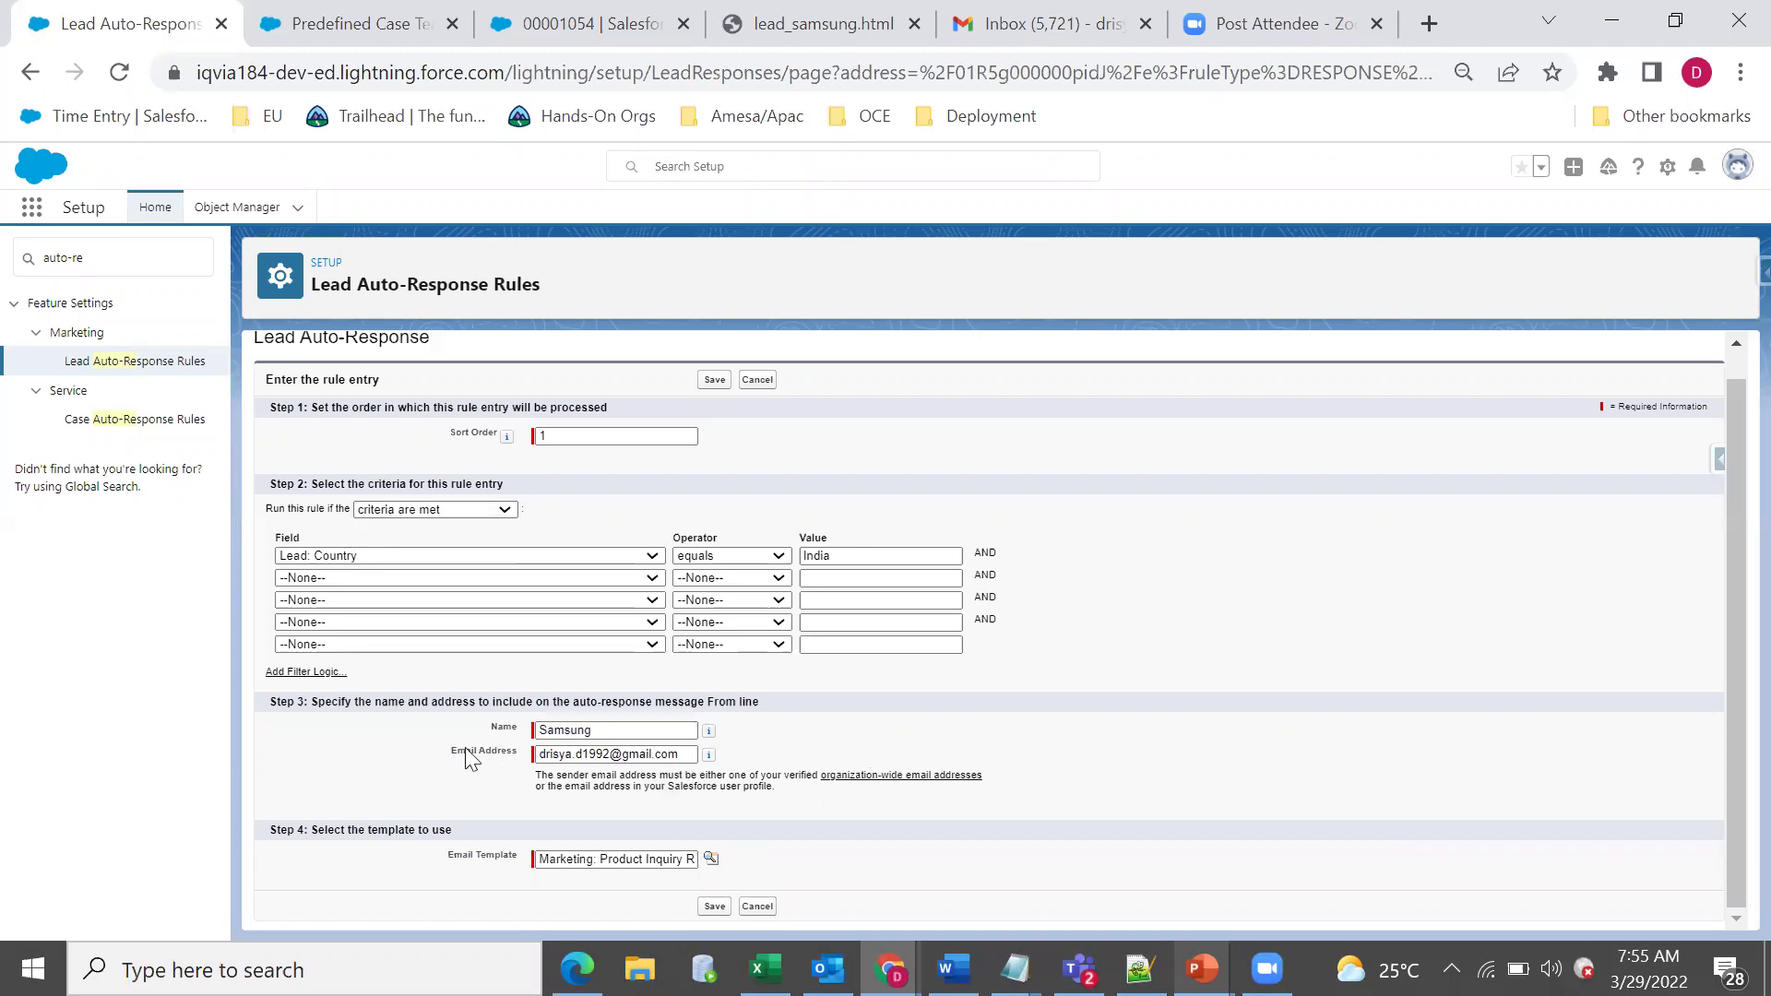
# Confirm the Marketing: Product Inquiry template, then go to Case Auto-Response Rules.
pyautogui.tripleClick(390, 828)
pyautogui.click(395, 793)
pyautogui.tripleClick(600, 859)
pyautogui.click(886, 862)
pyautogui.tripleClick(627, 859)
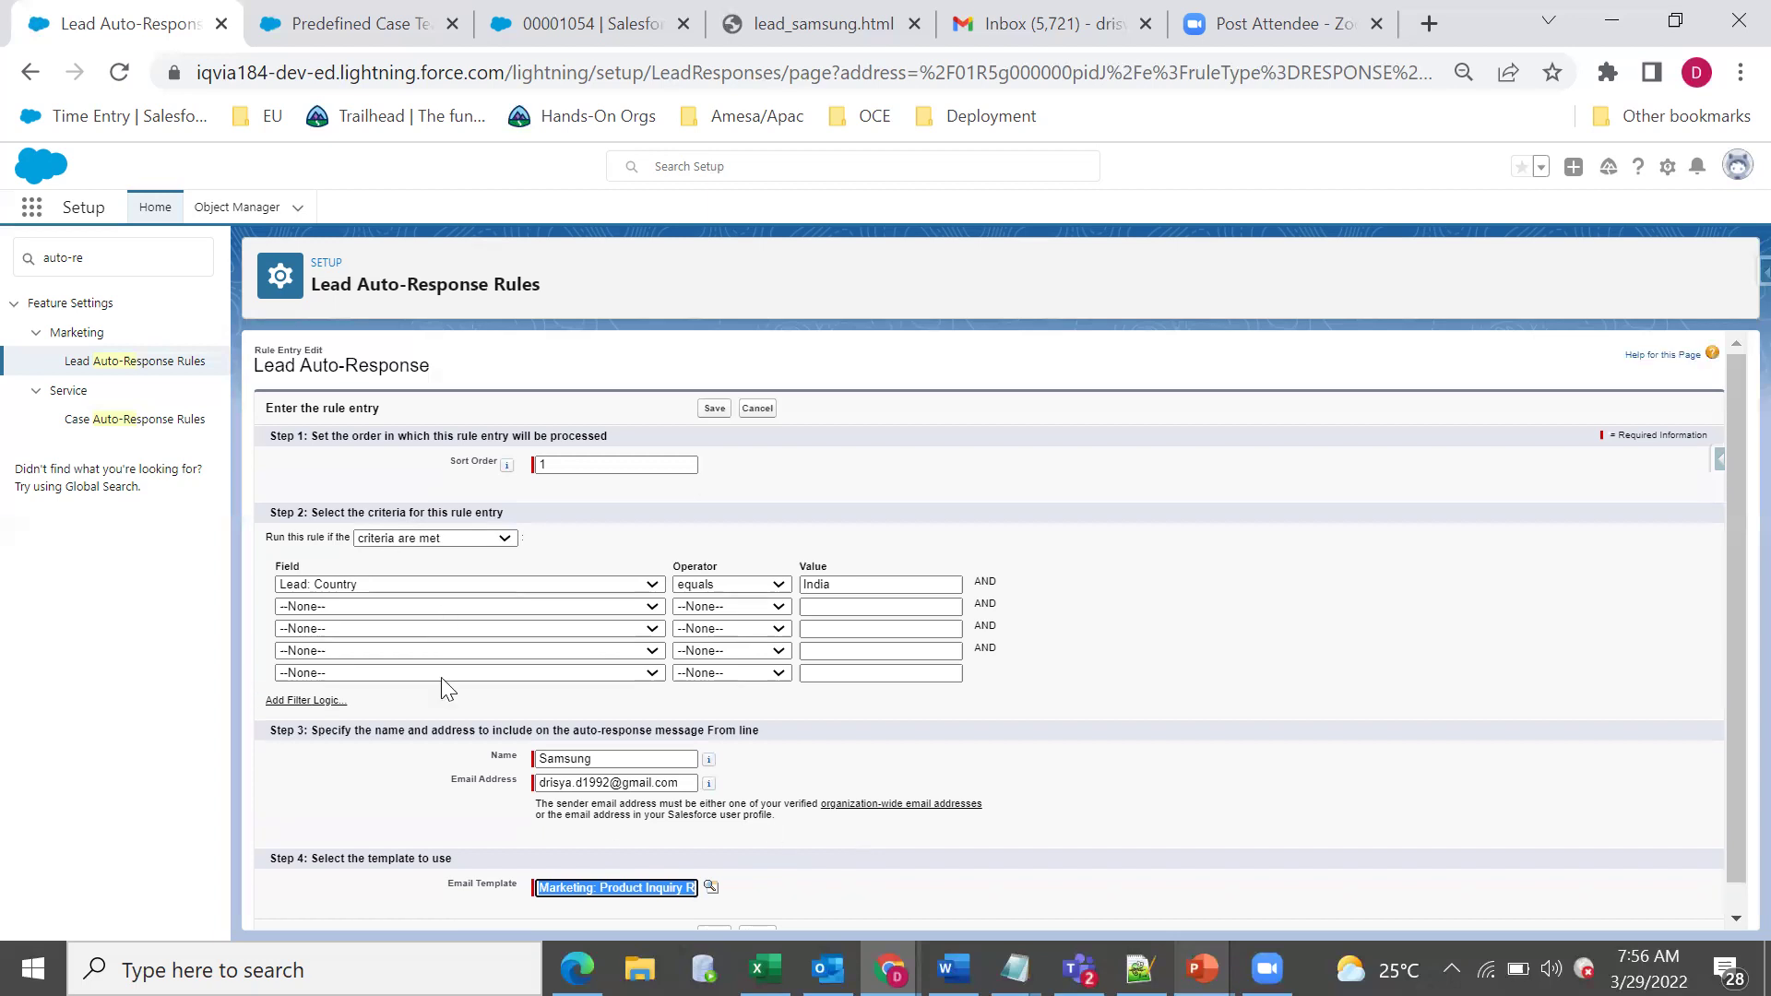
pyautogui.click(186, 426)
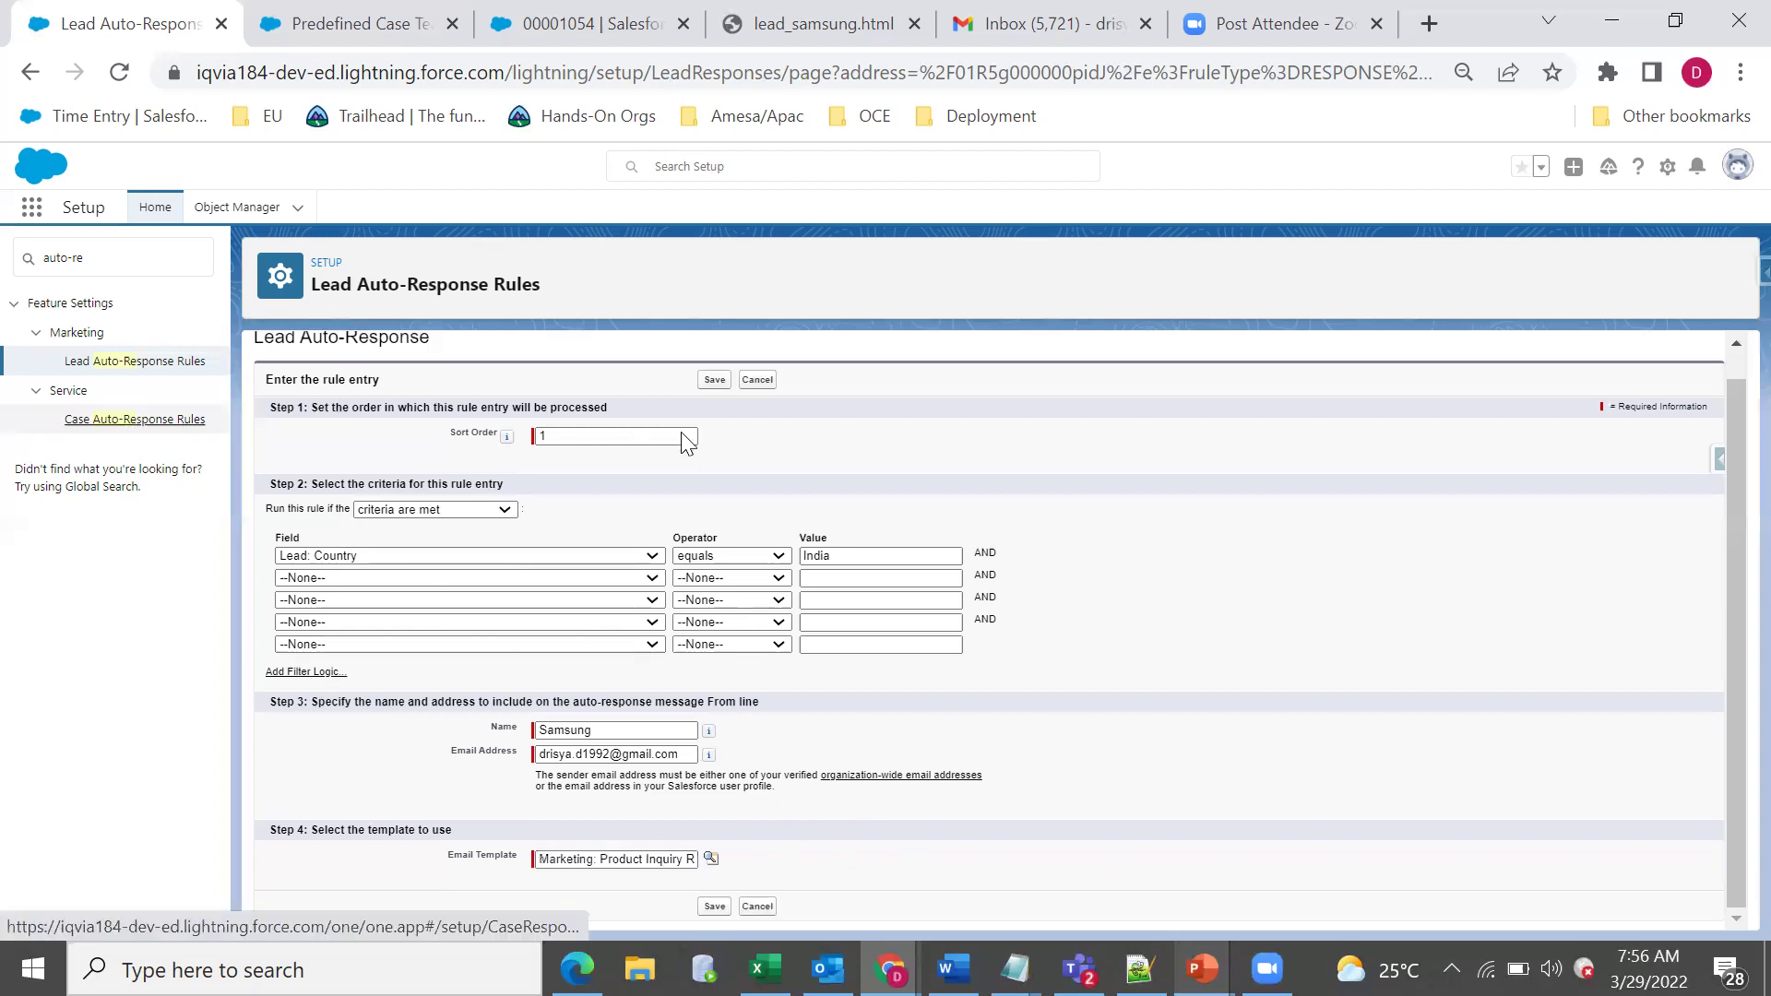
# Open the Case Auto Response rule and edit its Case: Type equals Other entry.
pyautogui.click(365, 475)
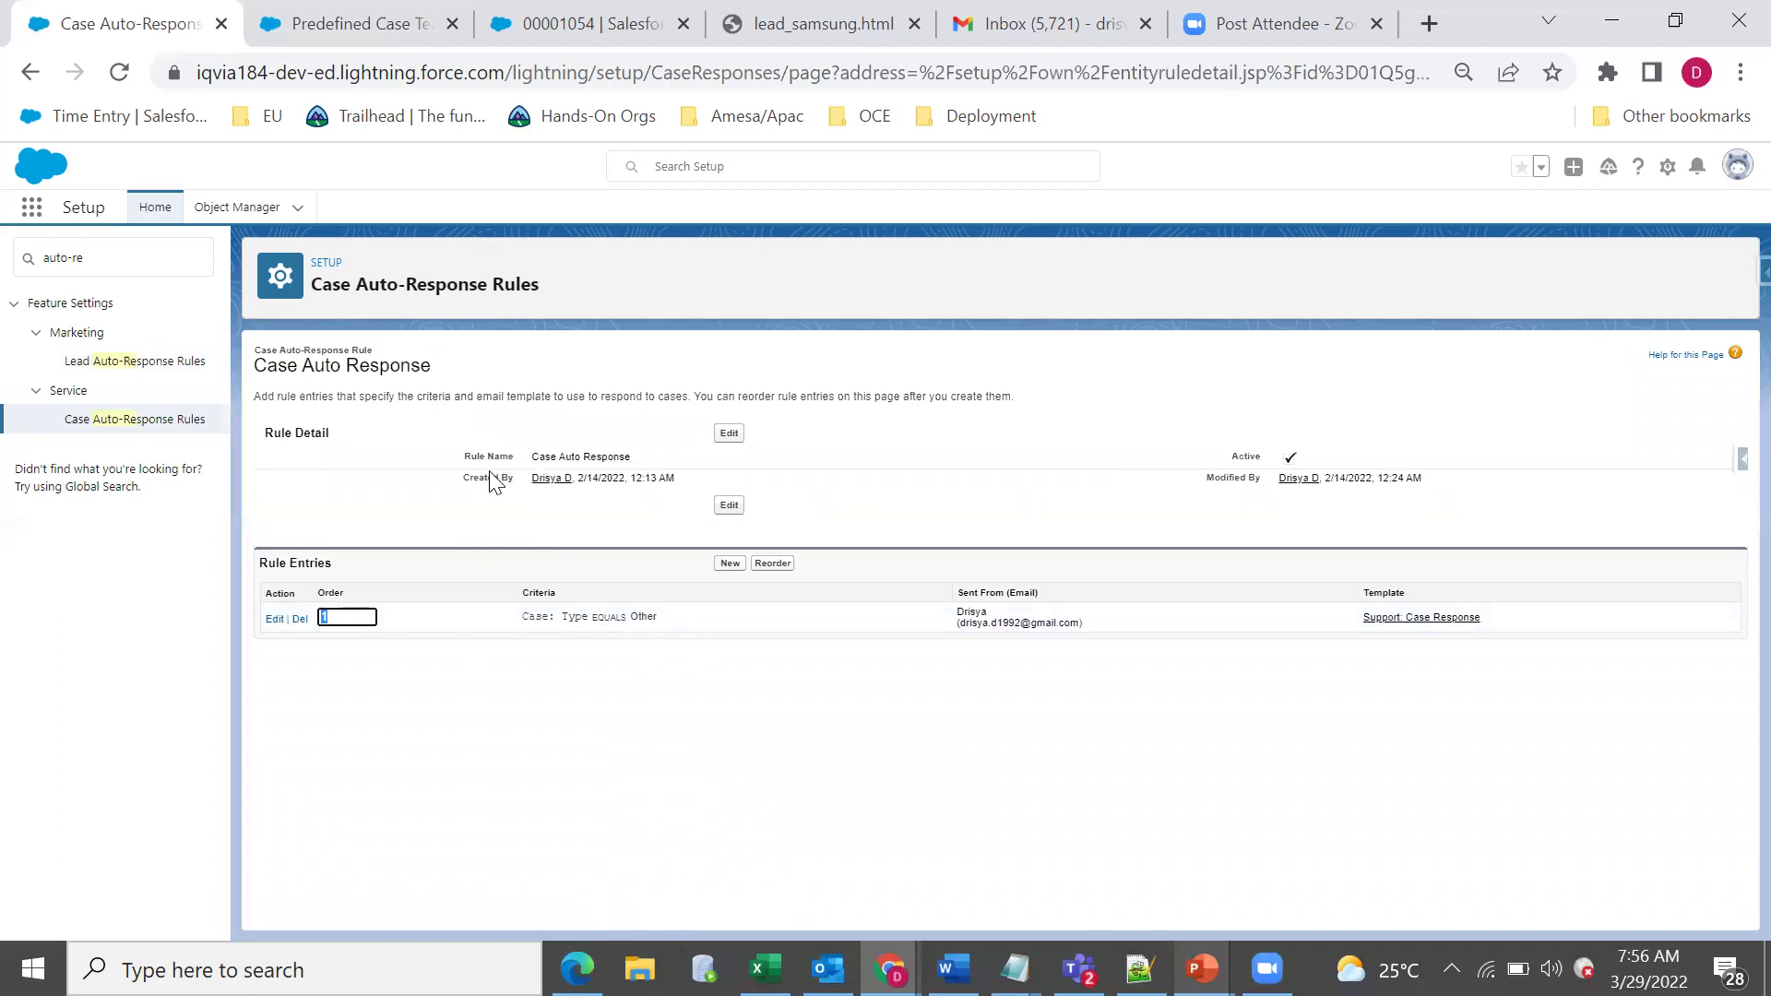
pyautogui.tripleClick(565, 450)
pyautogui.click(274, 620)
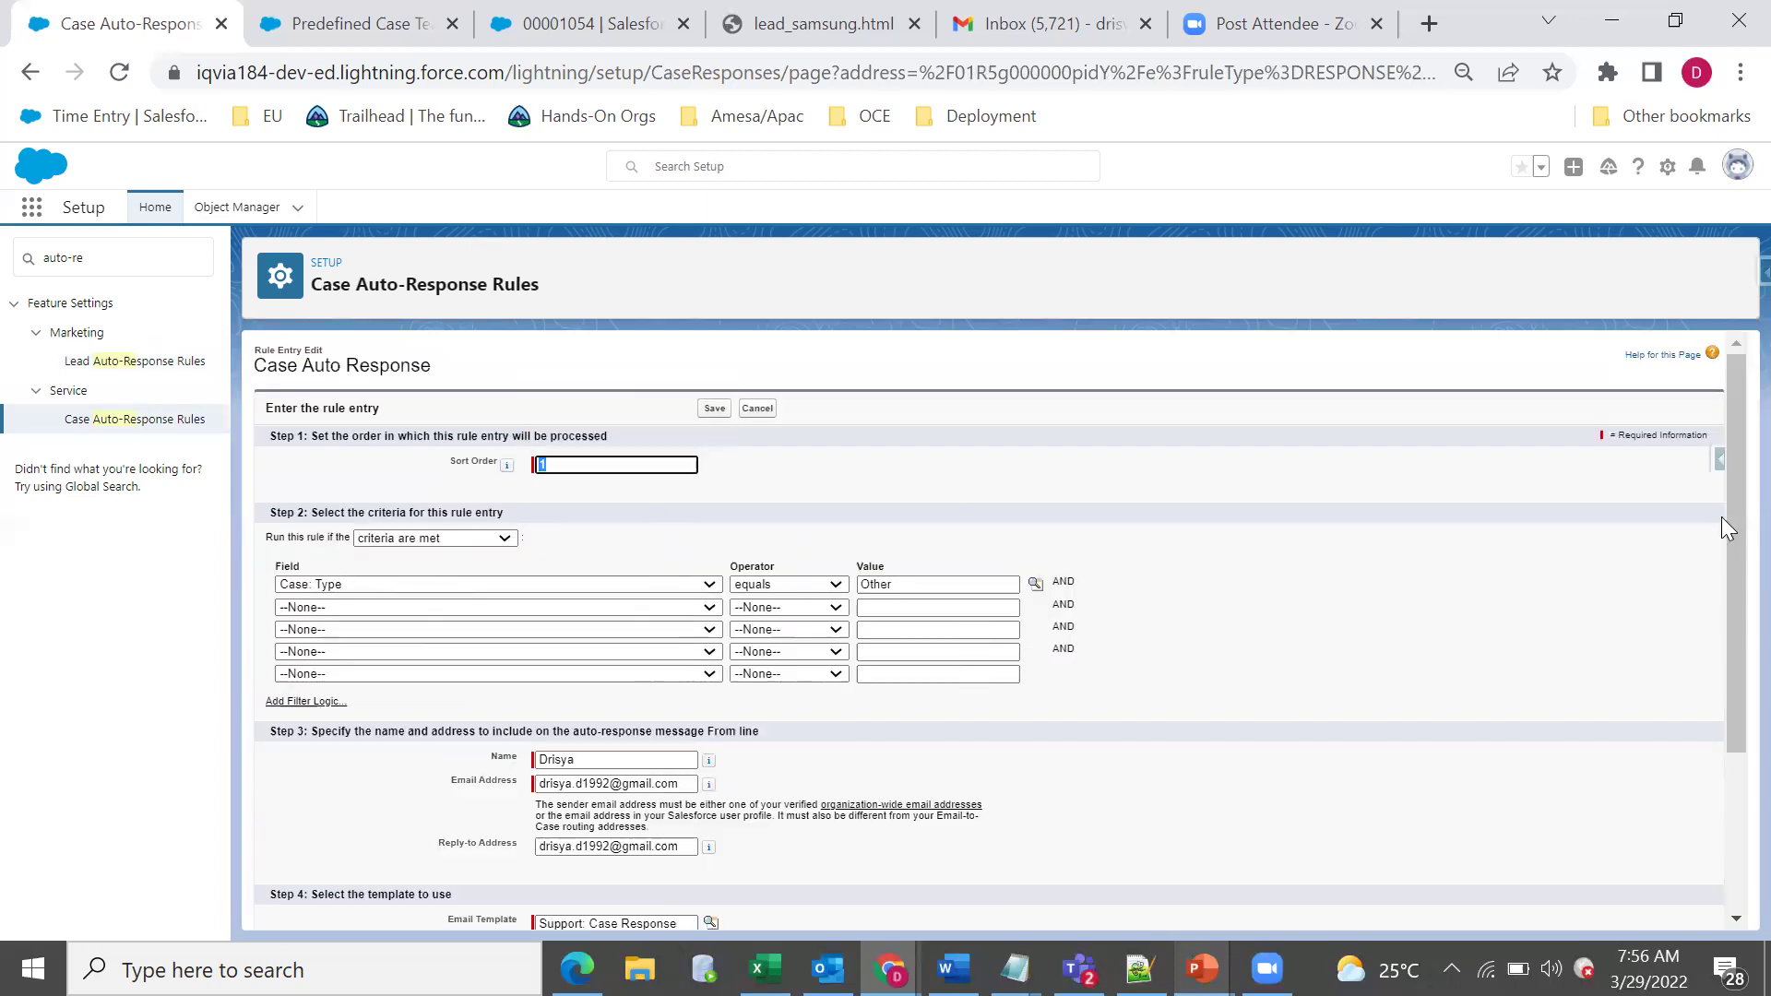
pyautogui.scroll(-3, 1725, 697)
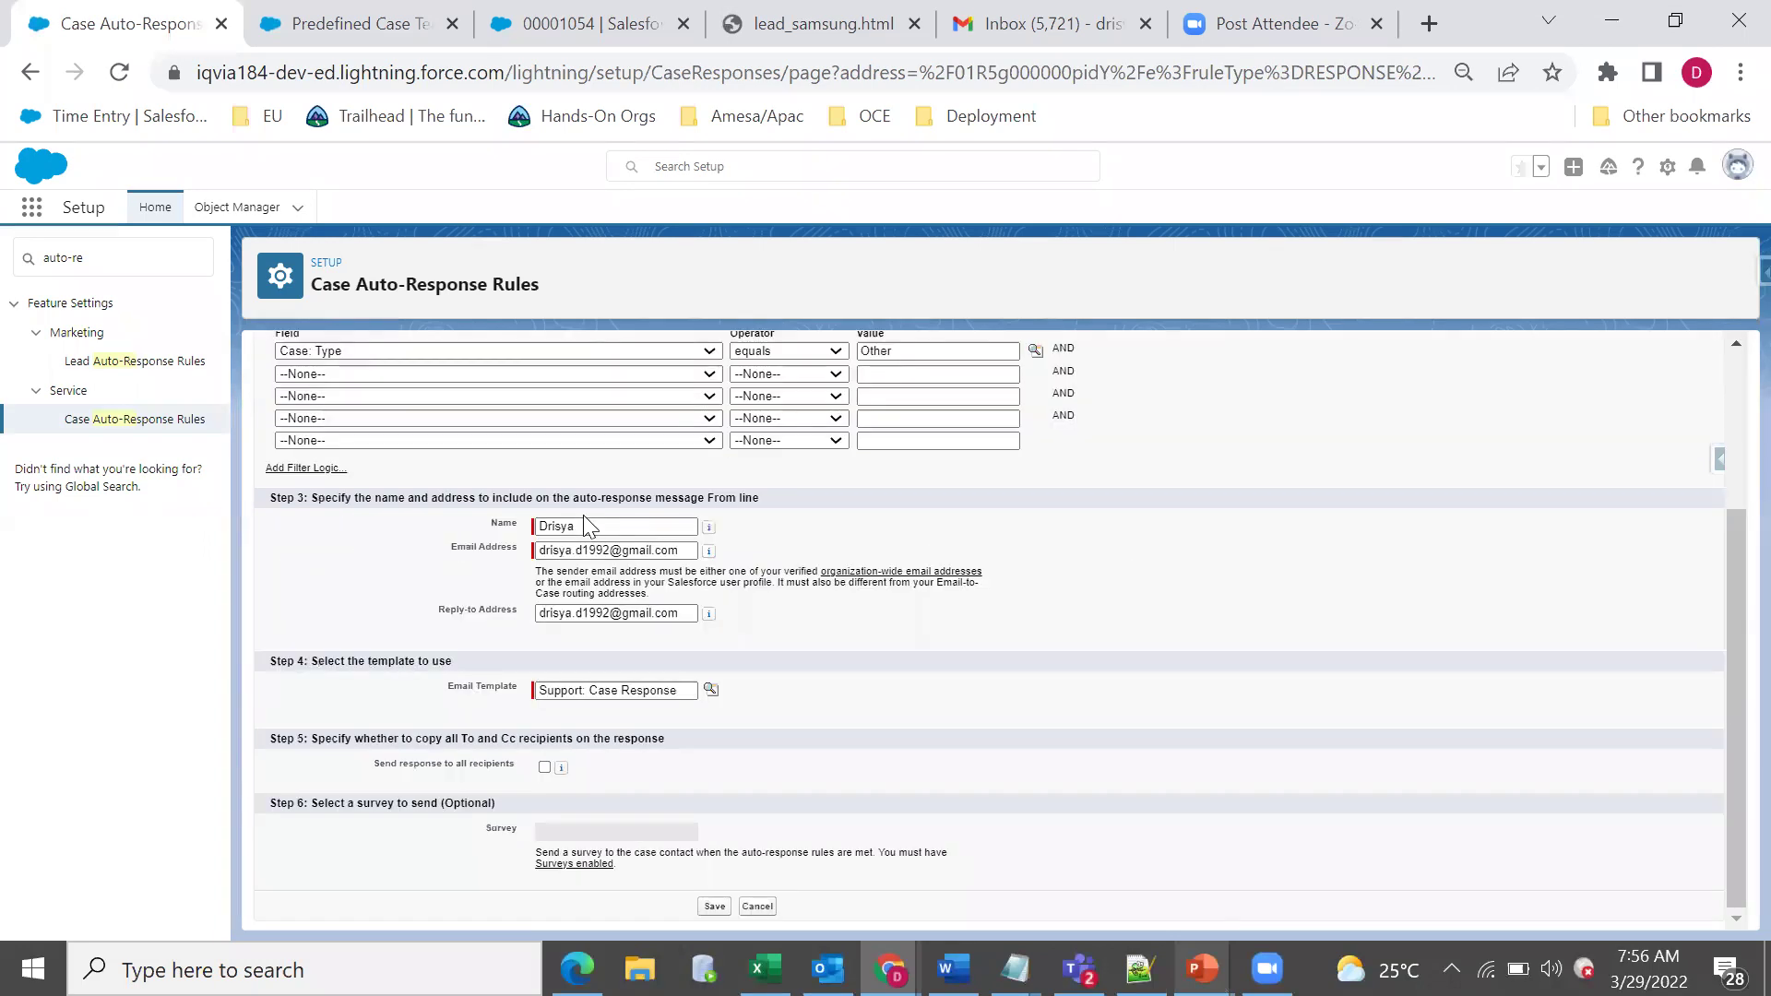
pyautogui.moveTo(687, 551); pyautogui.dragTo(471, 599)
pyautogui.click(586, 614)
pyautogui.click(867, 606)
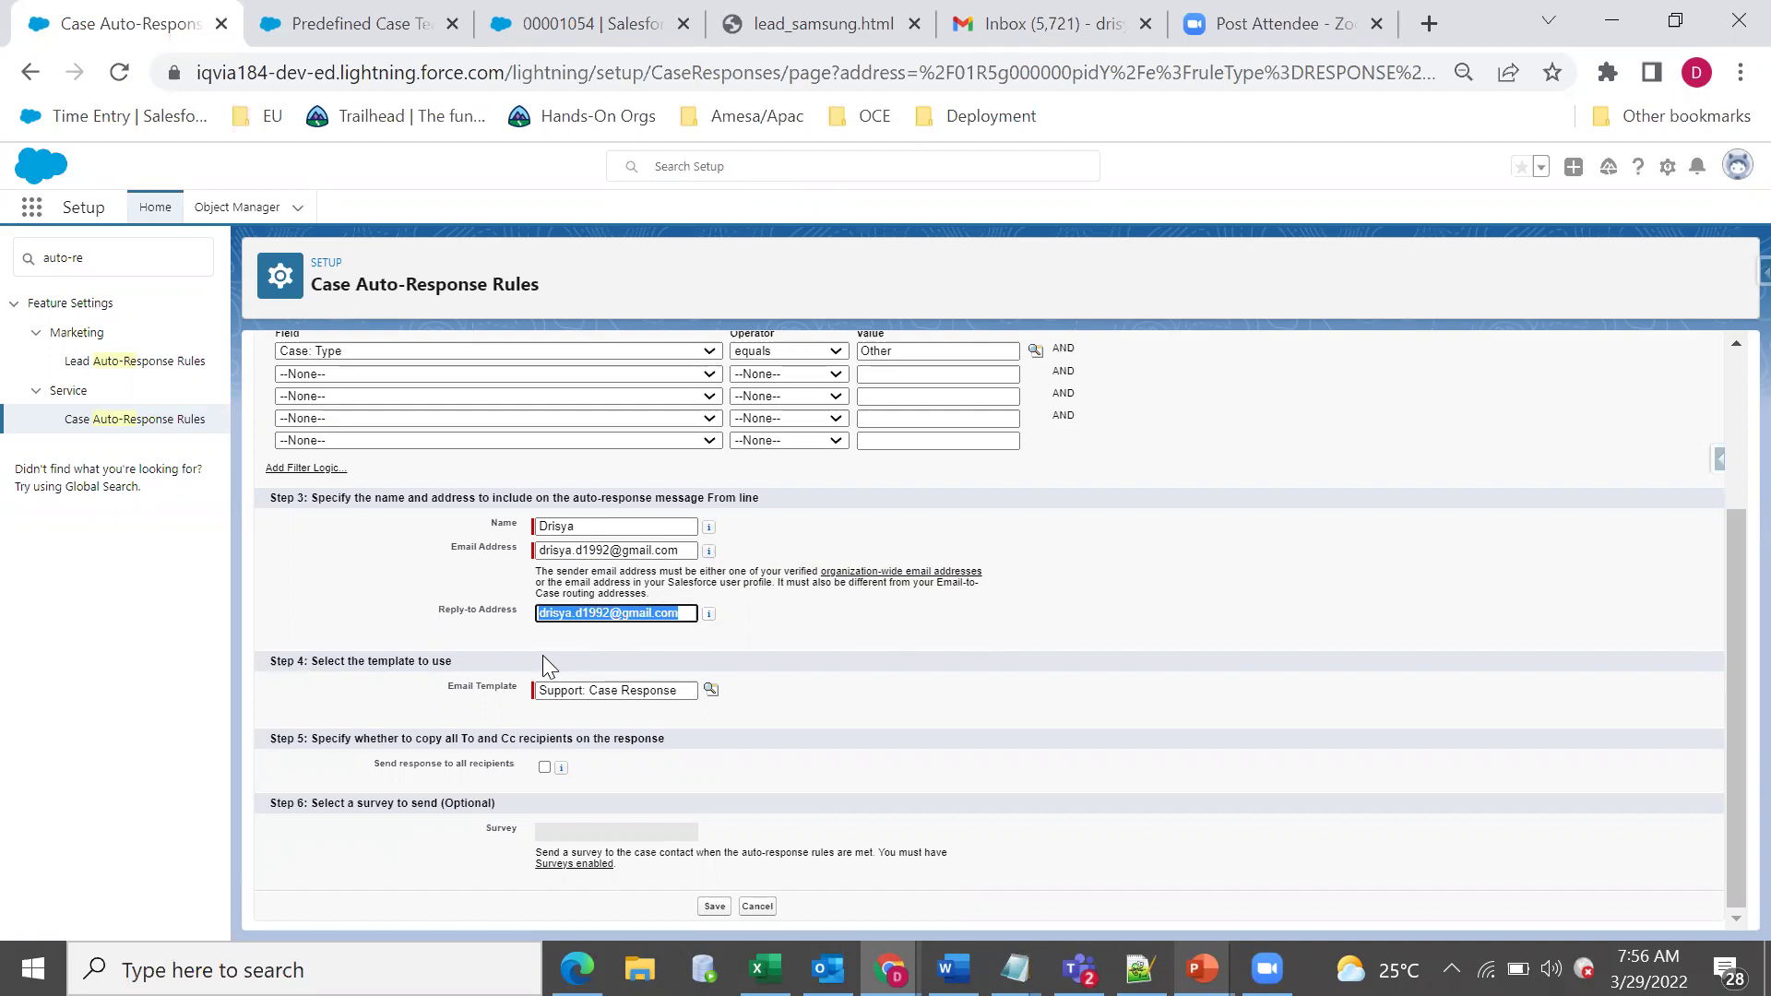
pyautogui.tripleClick(370, 666)
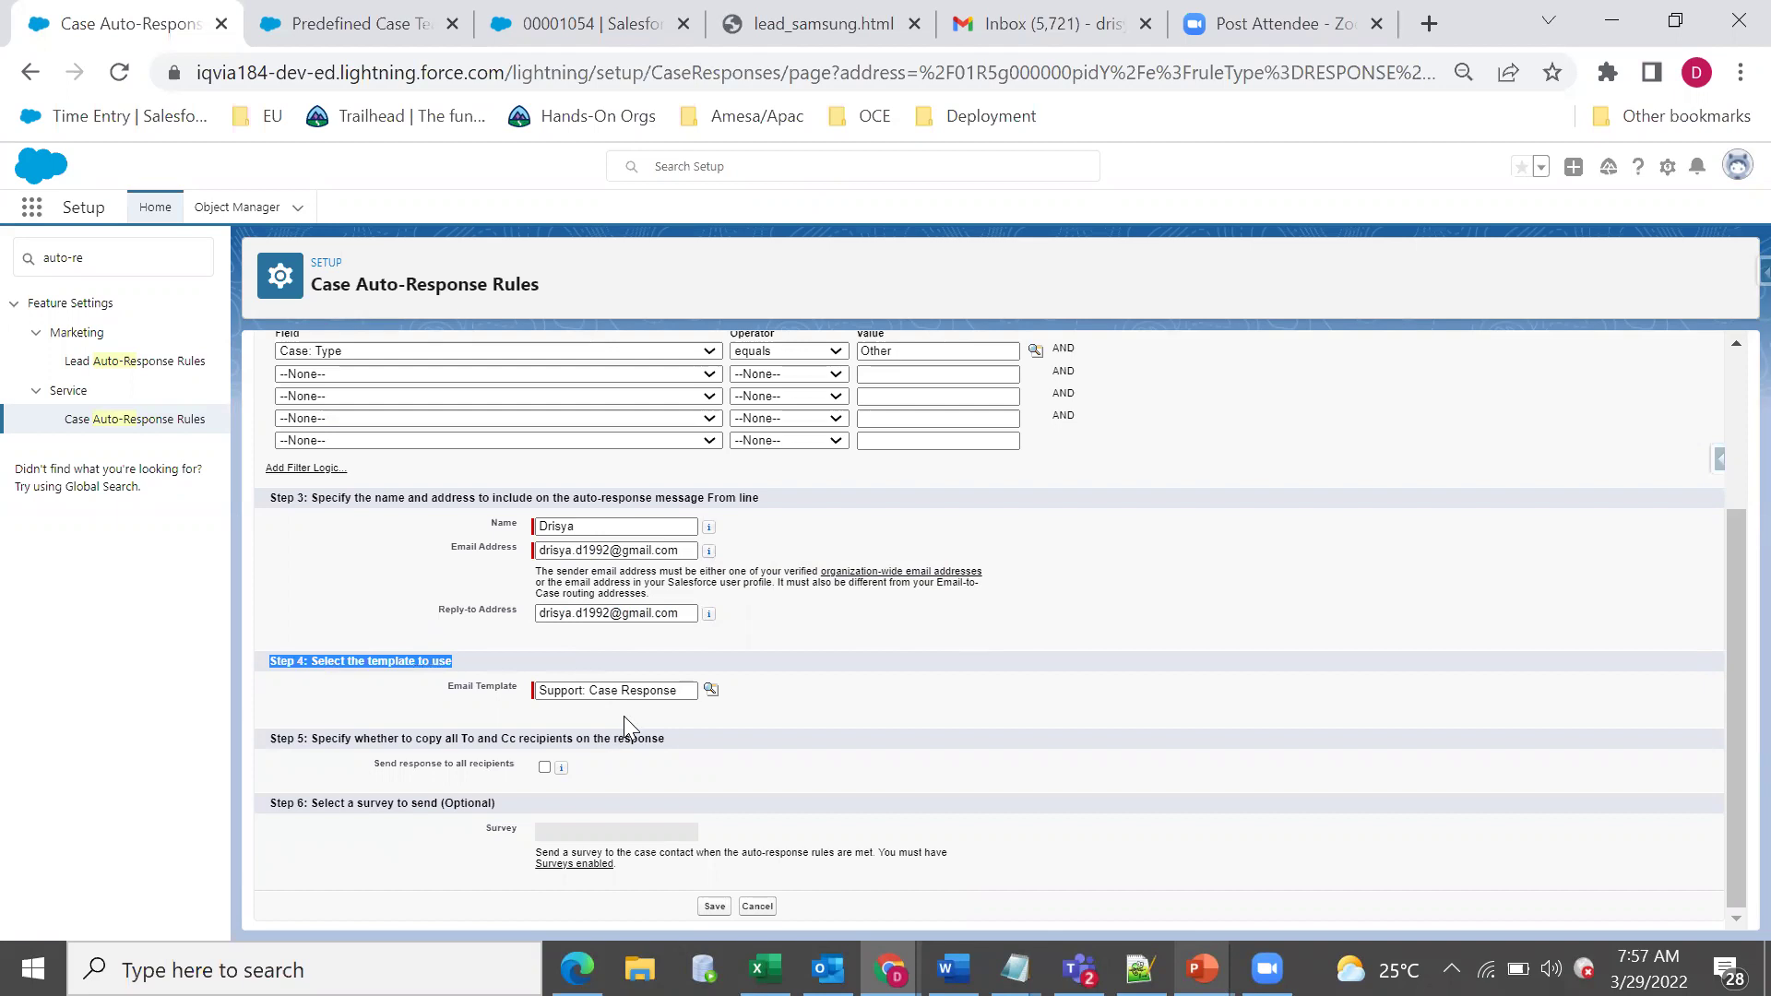
pyautogui.tripleClick(369, 740)
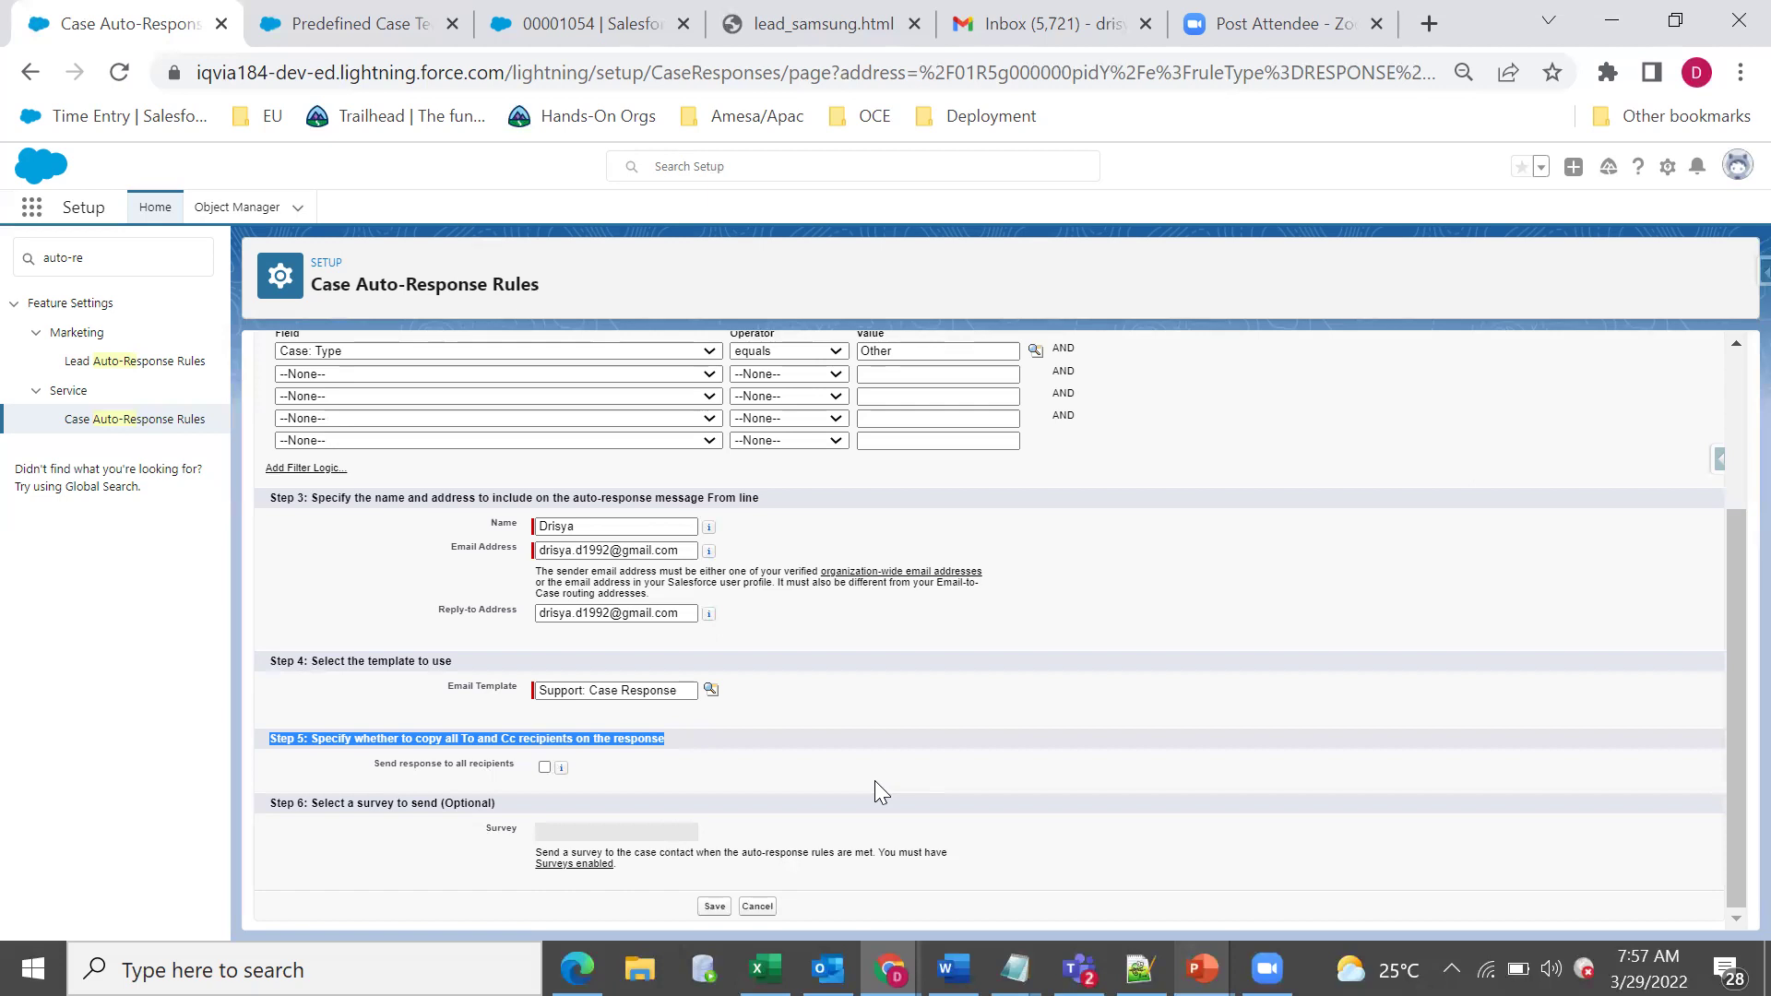
# Dismiss the Wi-Fi panel and scroll back to the top of the Case rule entry.
pyautogui.click(874, 780)
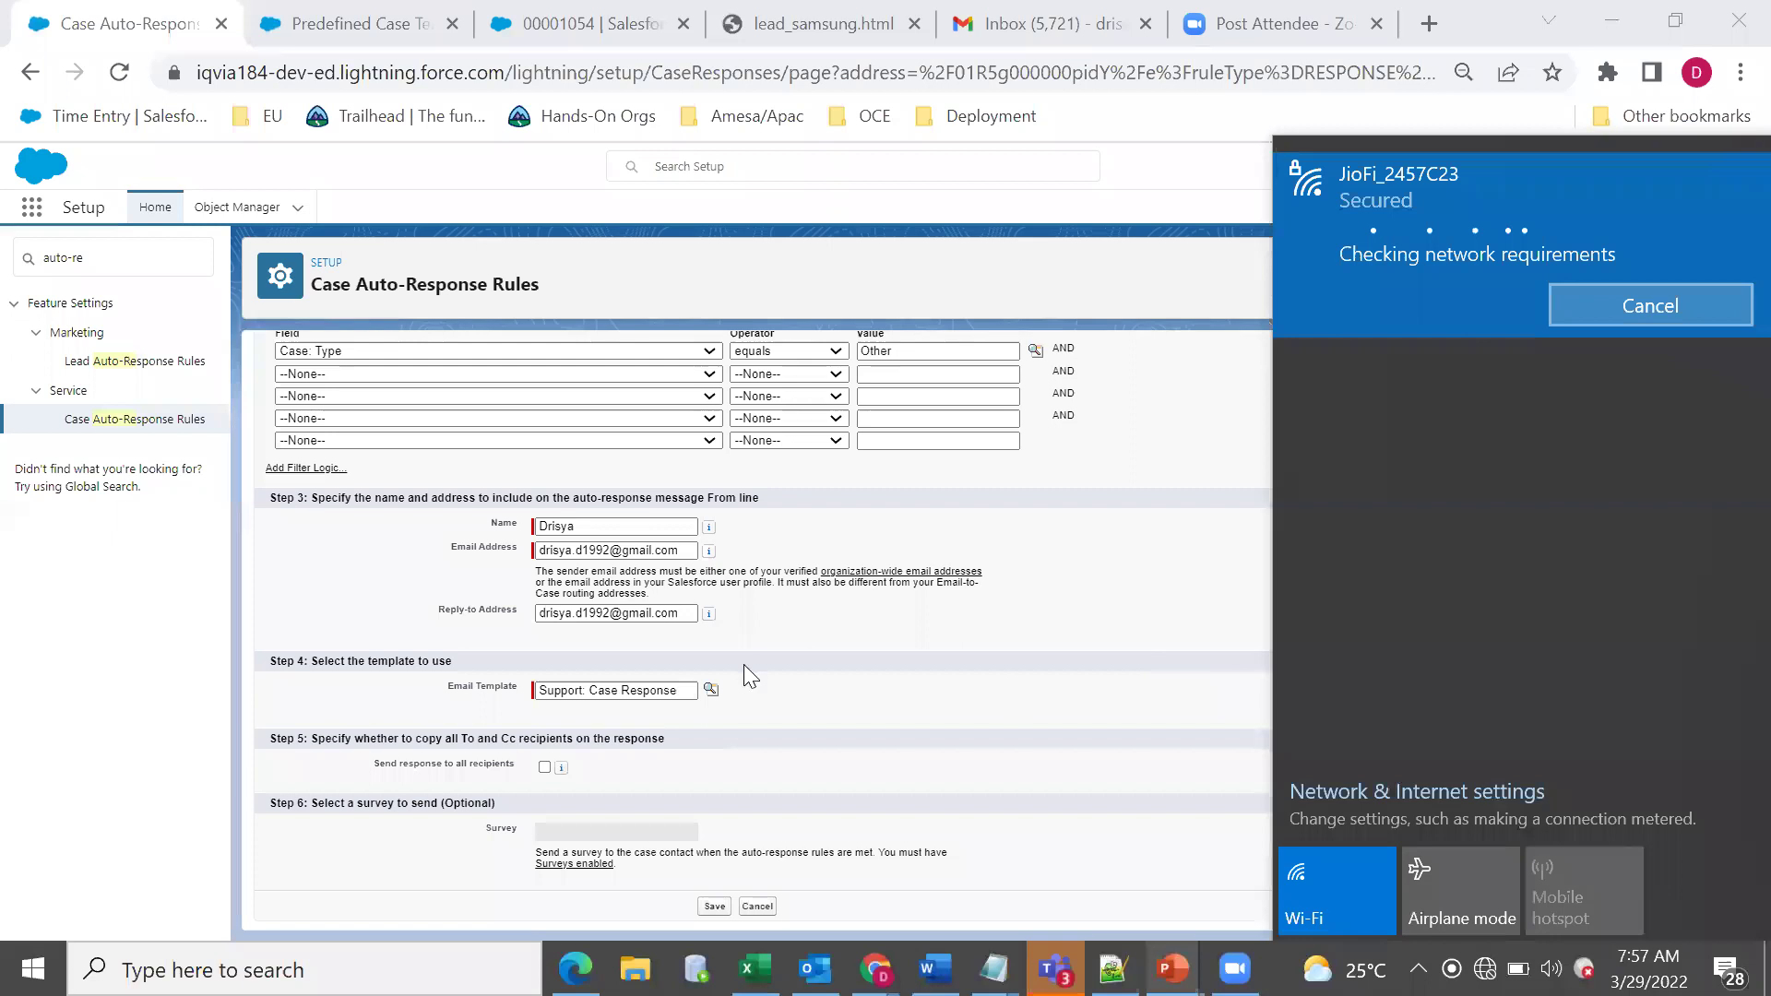
pyautogui.click(750, 782)
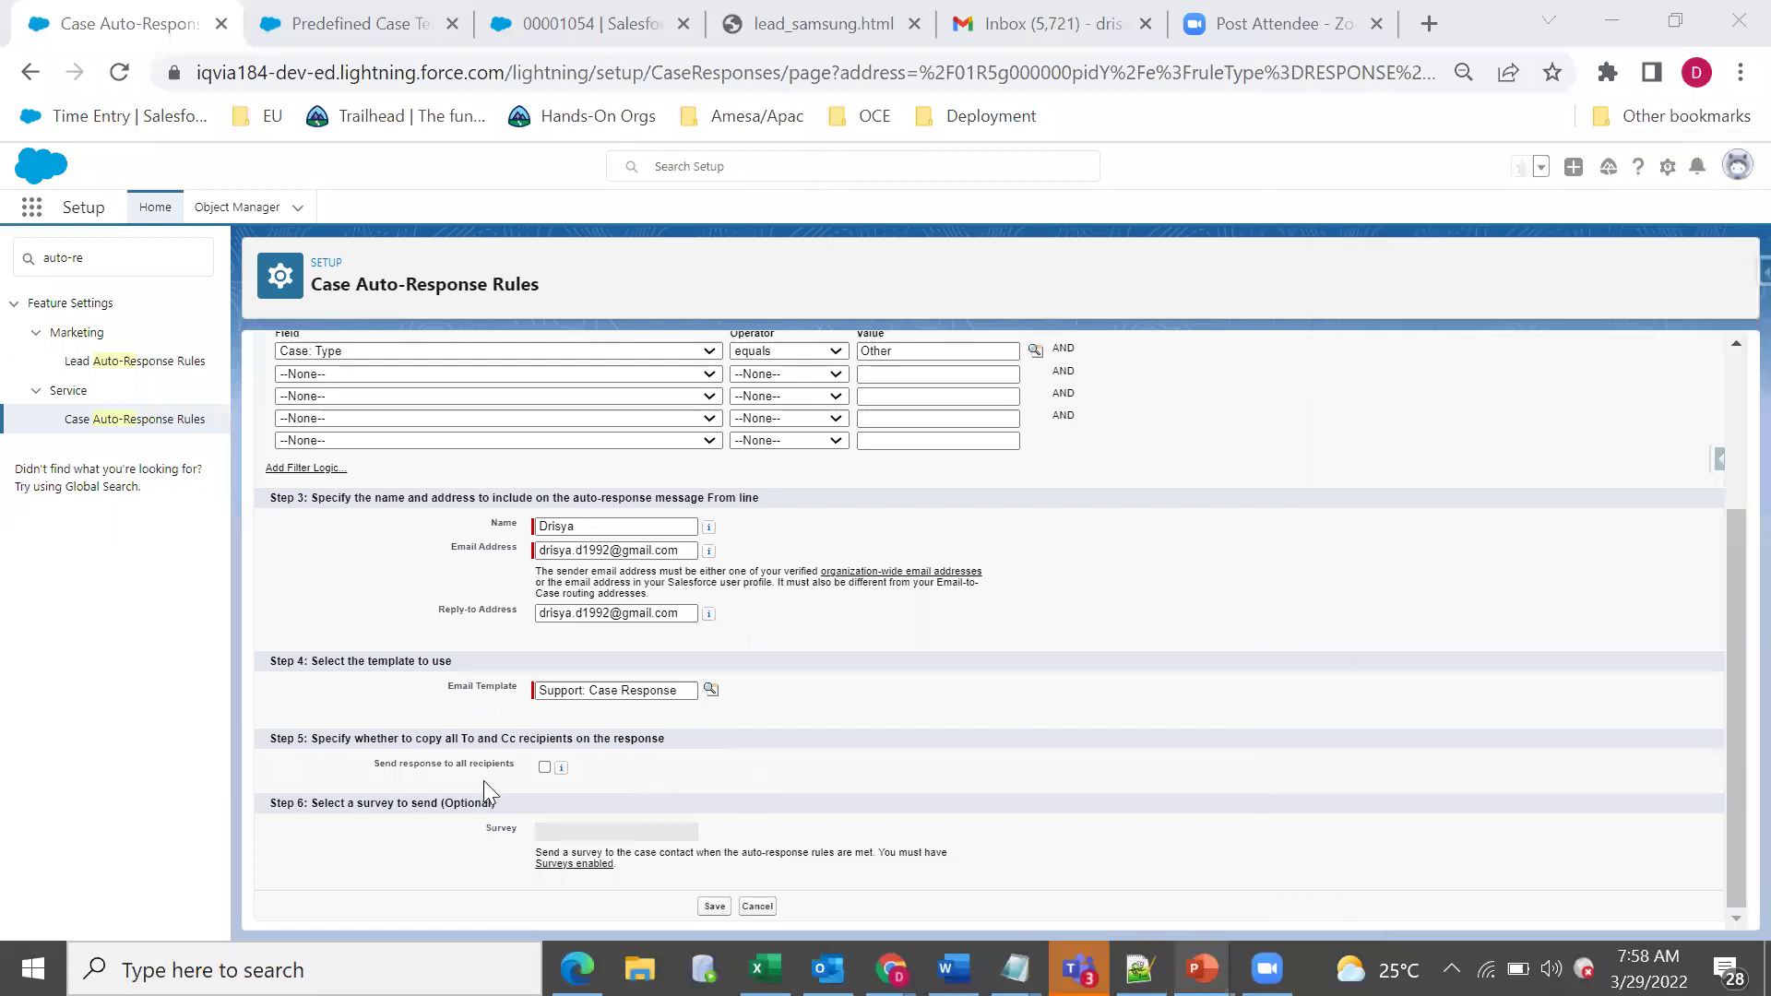
pyautogui.tripleClick(332, 742)
pyautogui.click(765, 774)
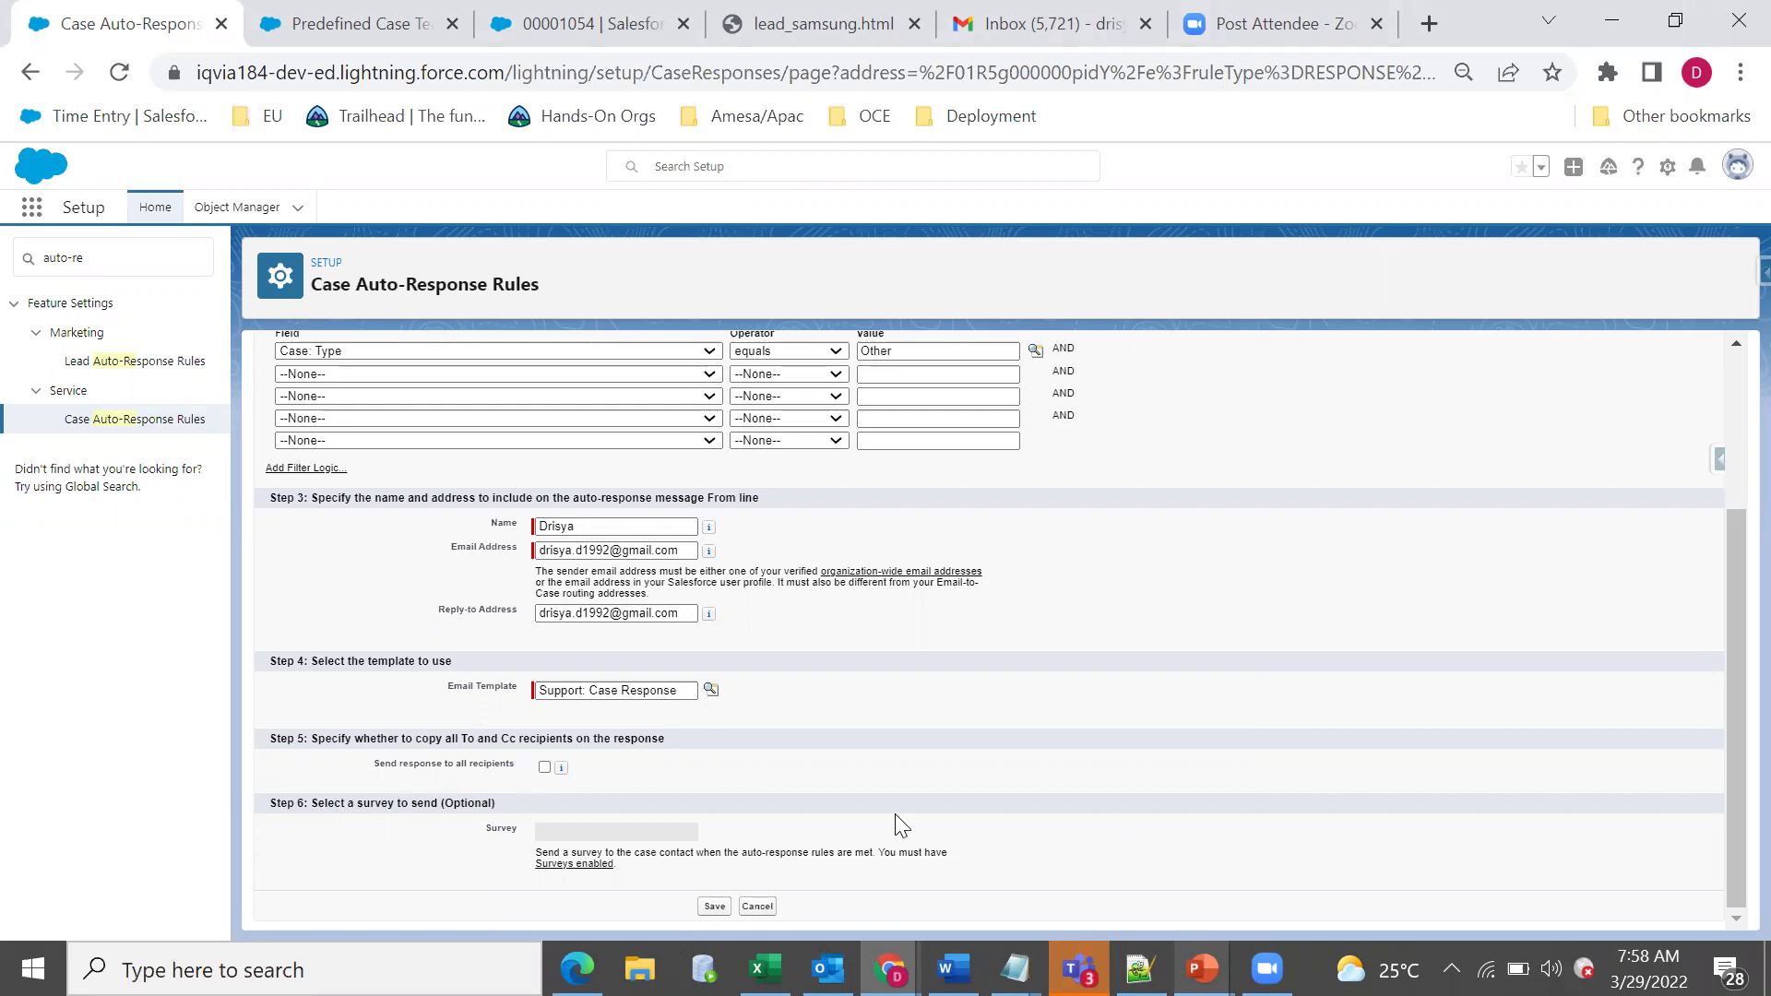
pyautogui.scroll(3, 402, 579)
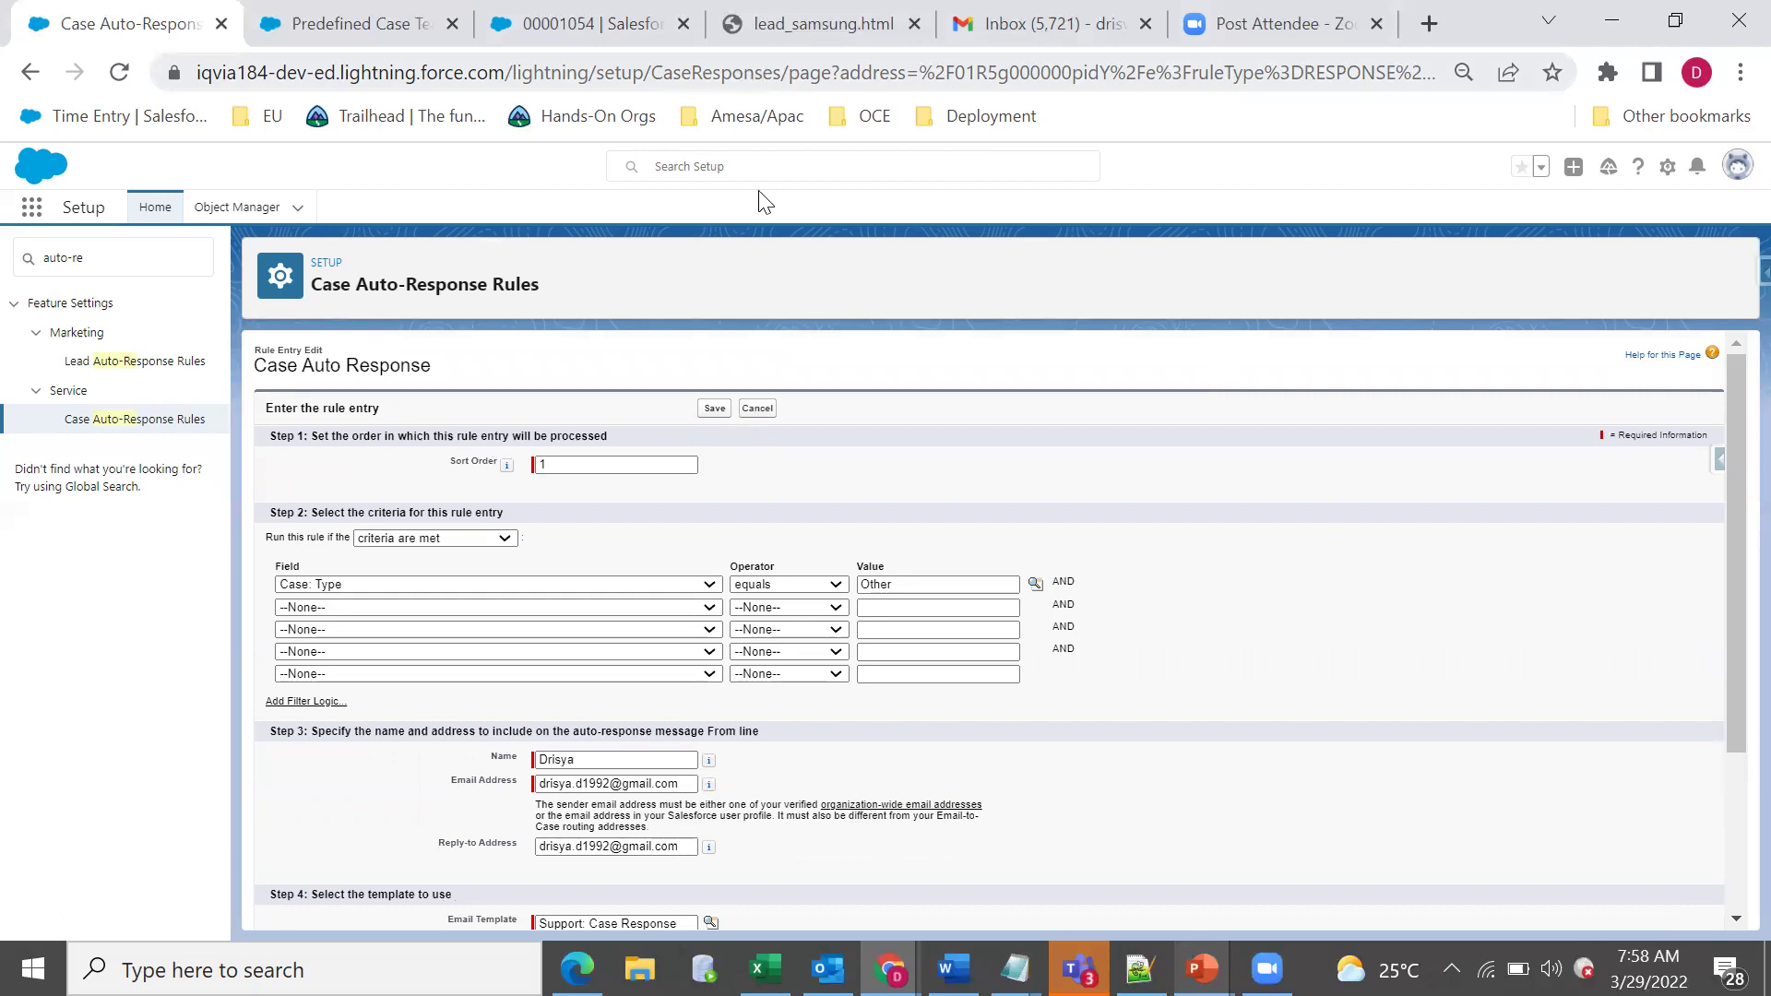
# Switch to the lead_samsung.html form tab in a maximized browser window.
pyautogui.click(1675, 20)
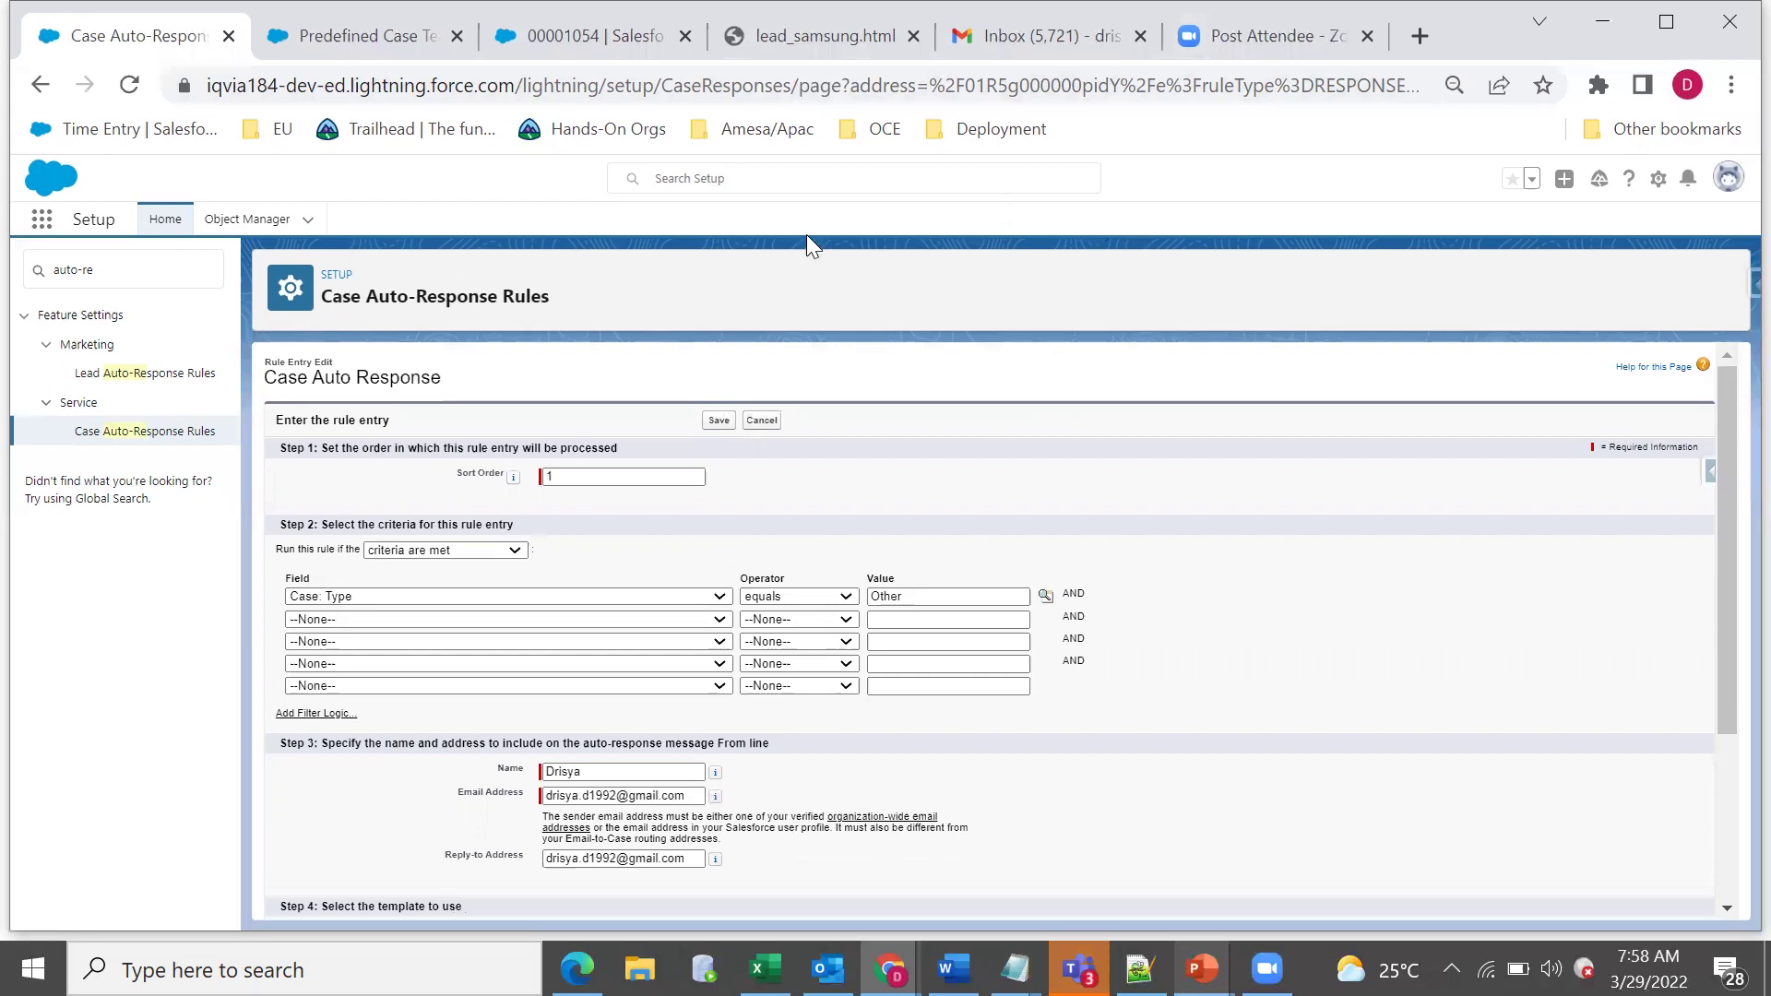
pyautogui.moveTo(1476, 20); pyautogui.dragTo(1468, 223)
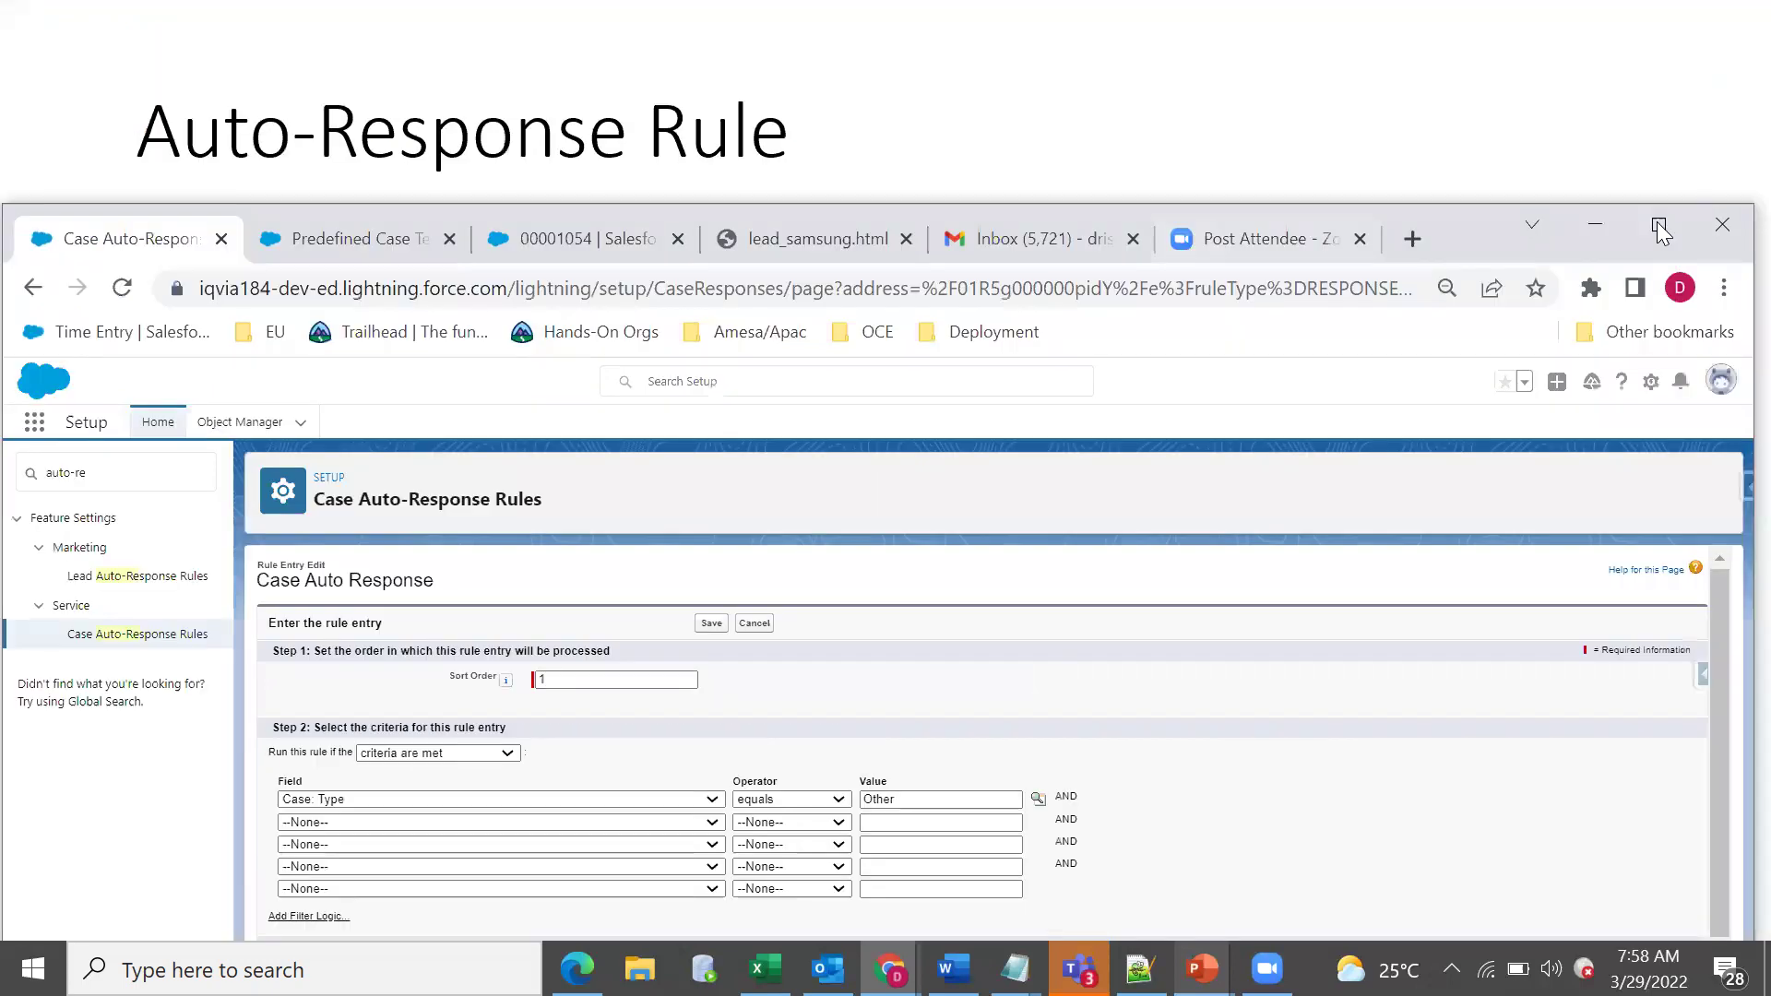
pyautogui.hotkey('ctrl', '4')
pyautogui.press('super+Up')
pyautogui.click(231, 172)
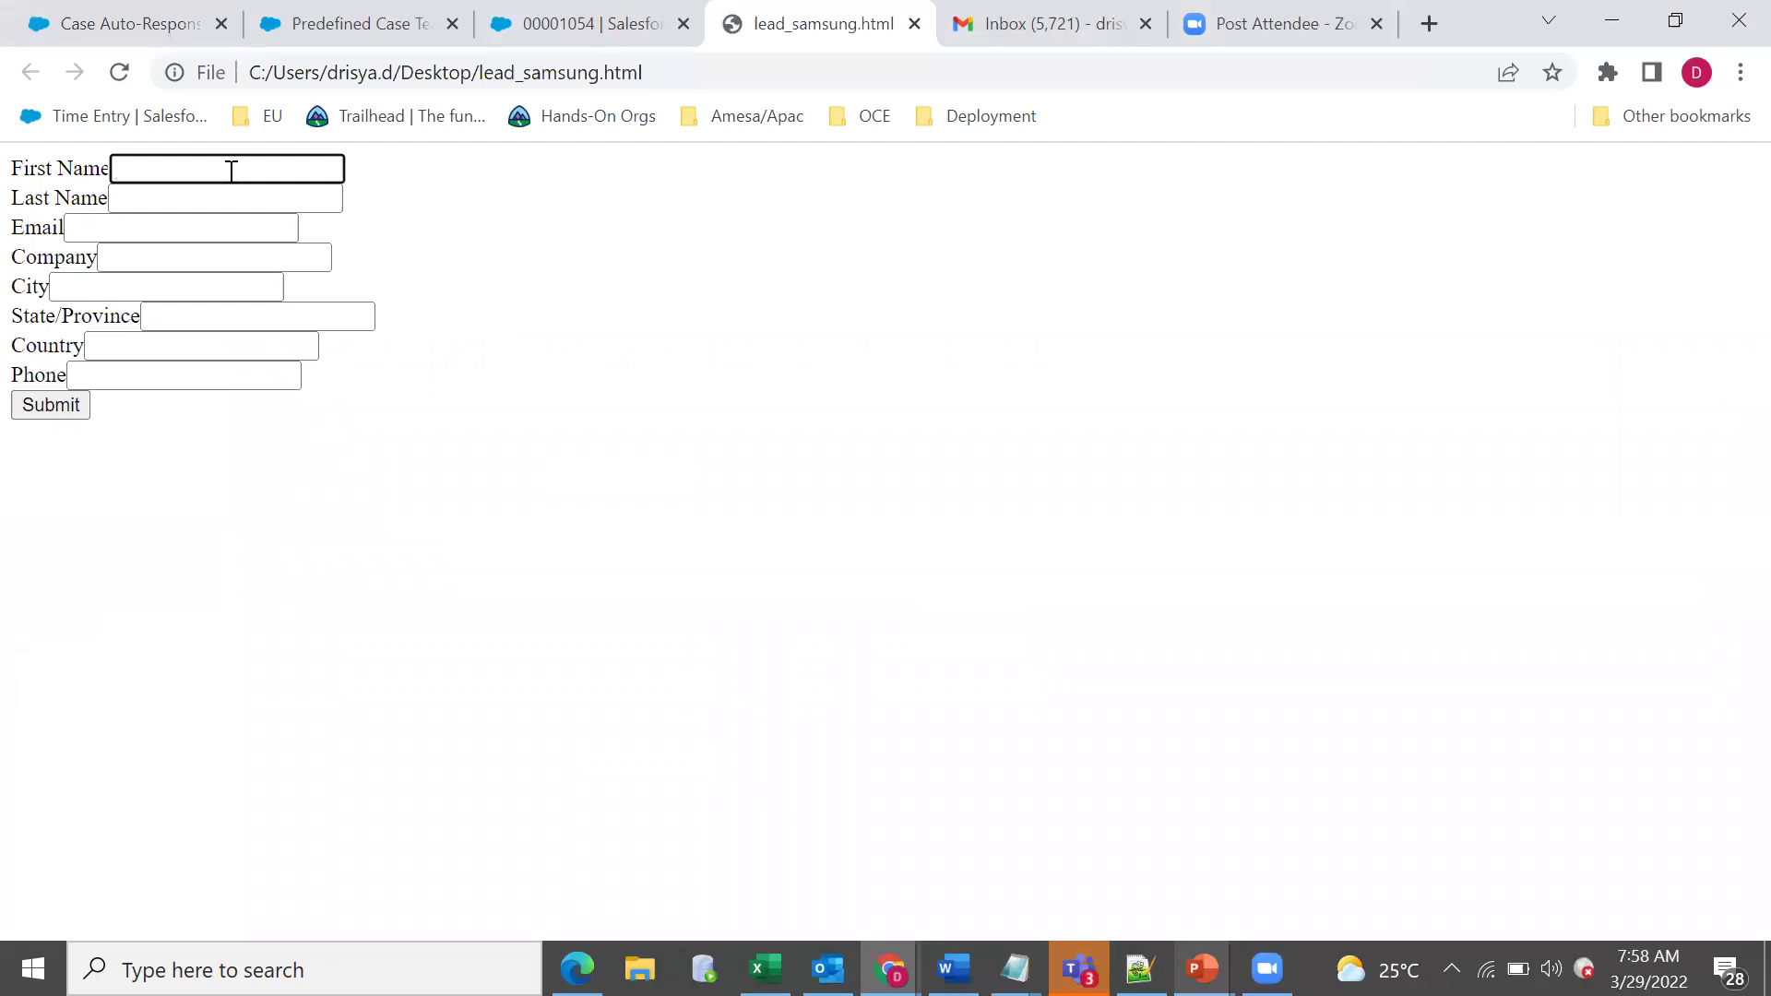
# Enter the name 'Web Lead Example', correcting the 'Wed' typo.
pyautogui.write('Wed Lead')
pyautogui.press('Tab')
pyautogui.write('Example')
pyautogui.press('Tab')
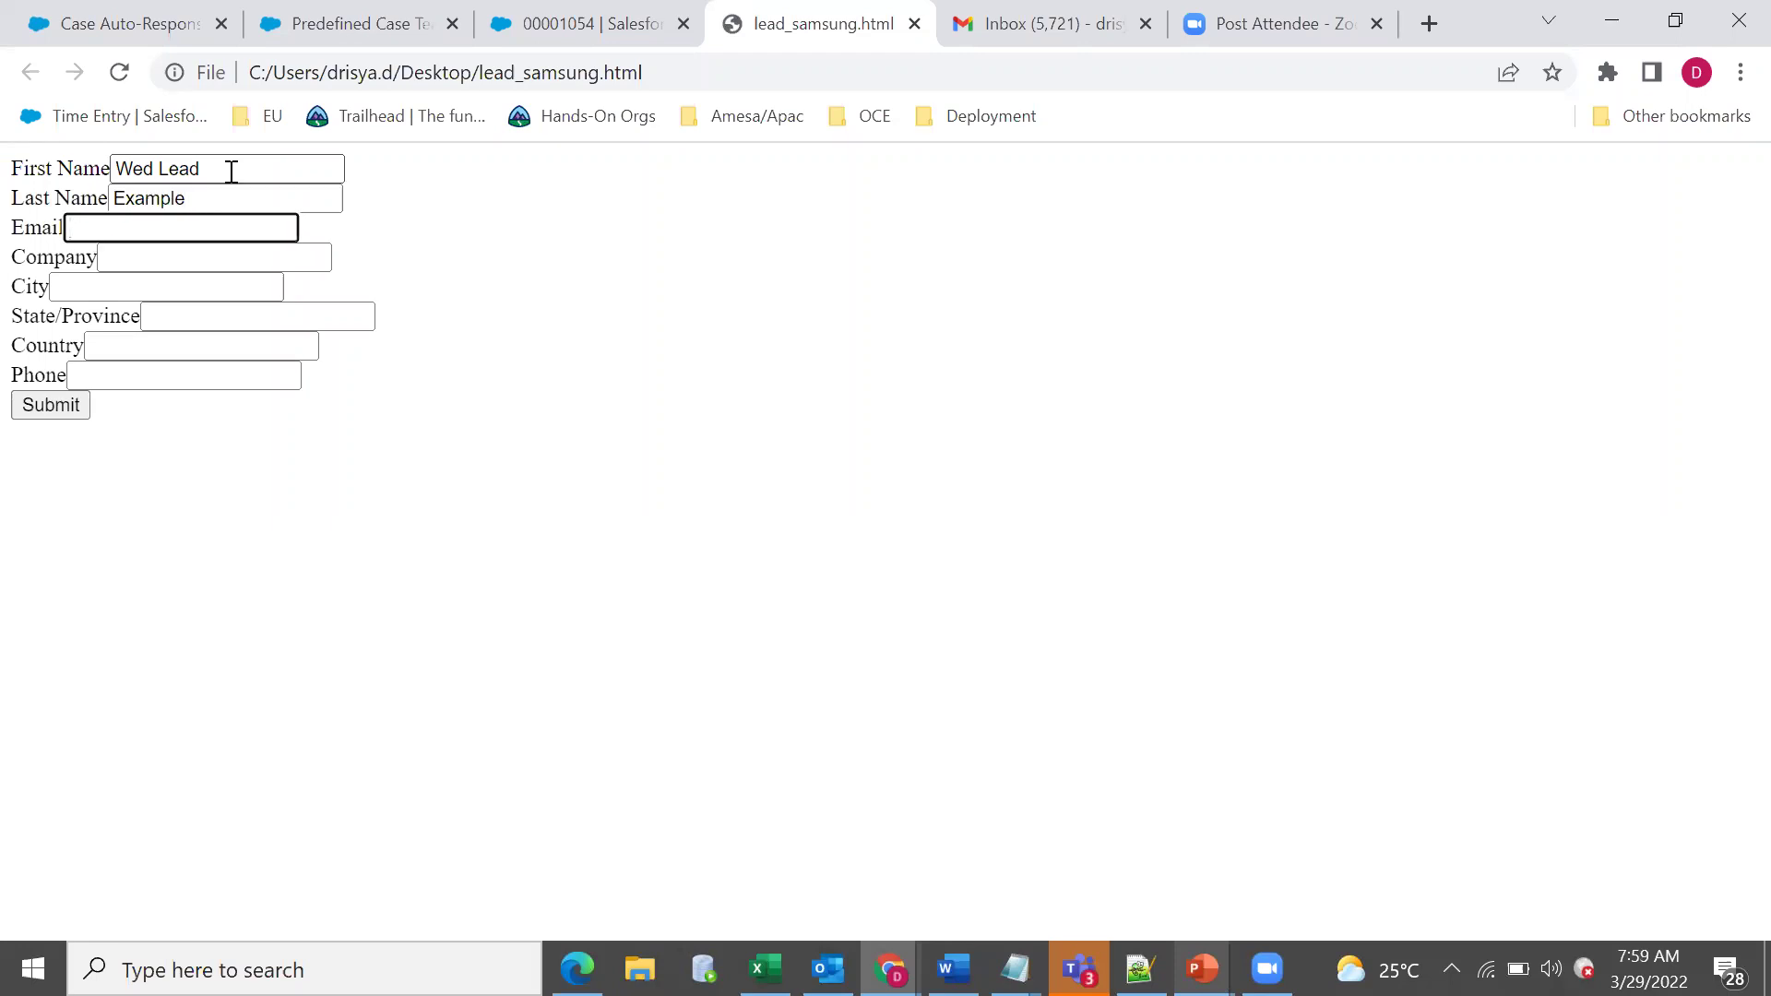
pyautogui.click(153, 168)
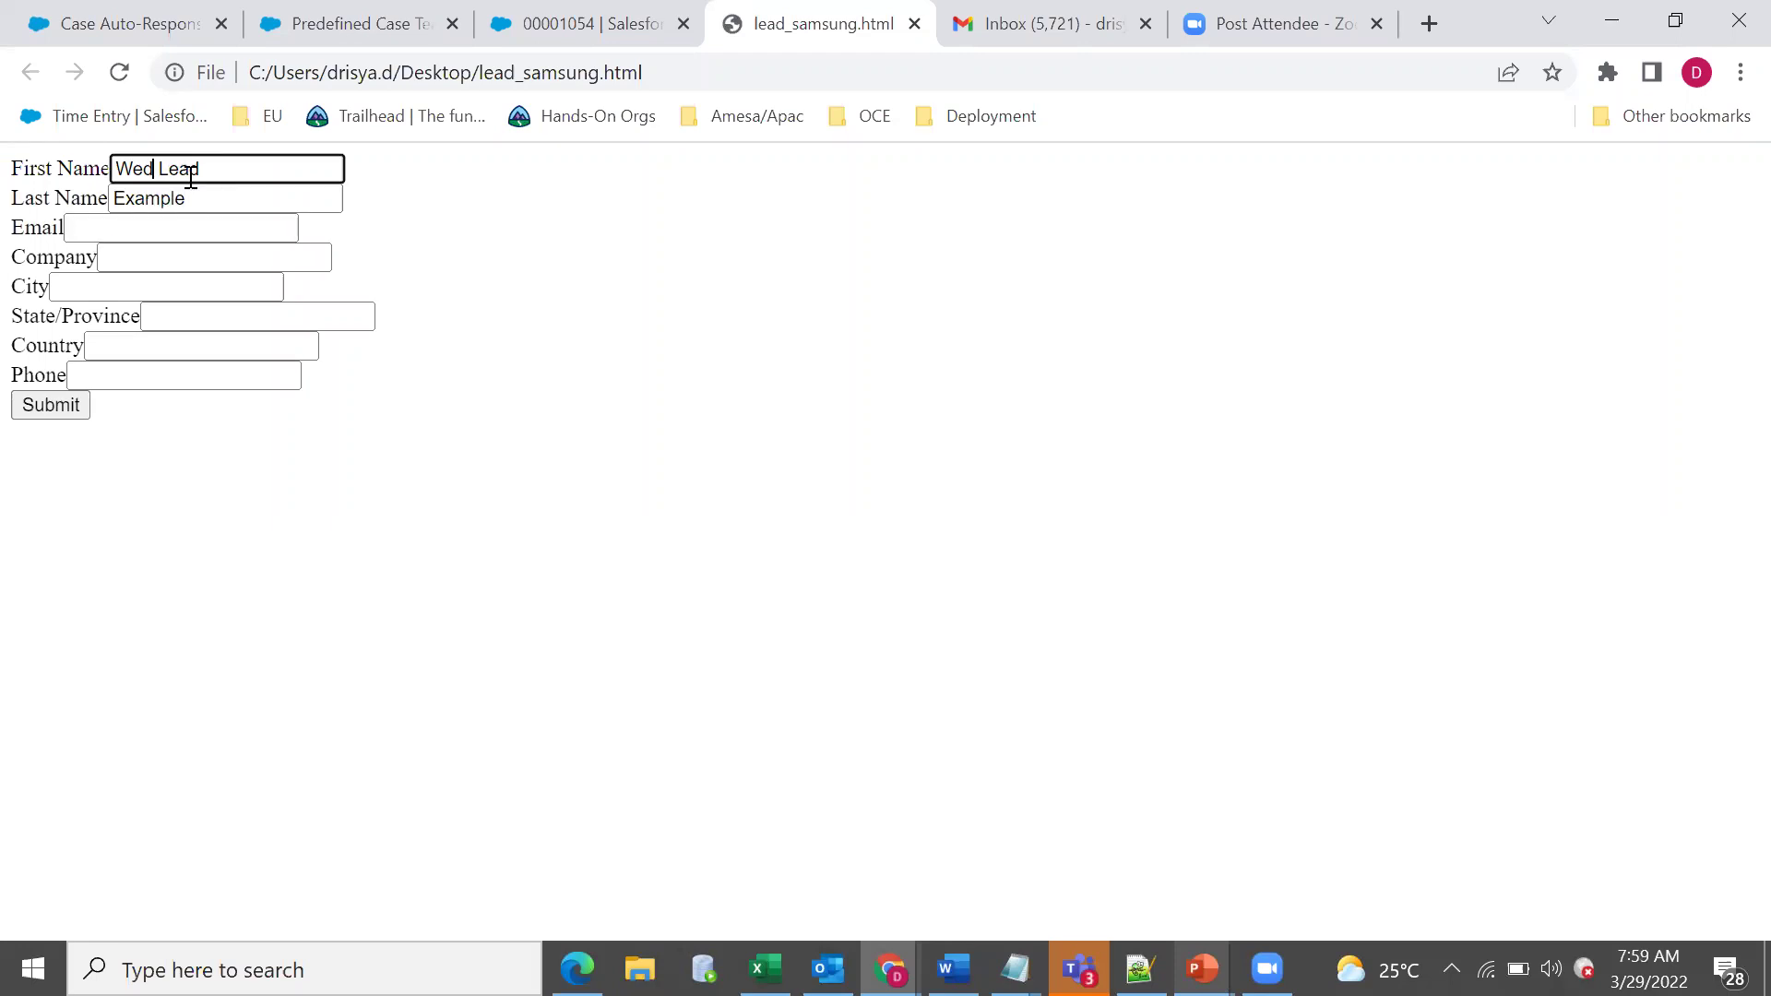
pyautogui.press('BackSpace')
pyautogui.write('b')
pyautogui.click(185, 233)
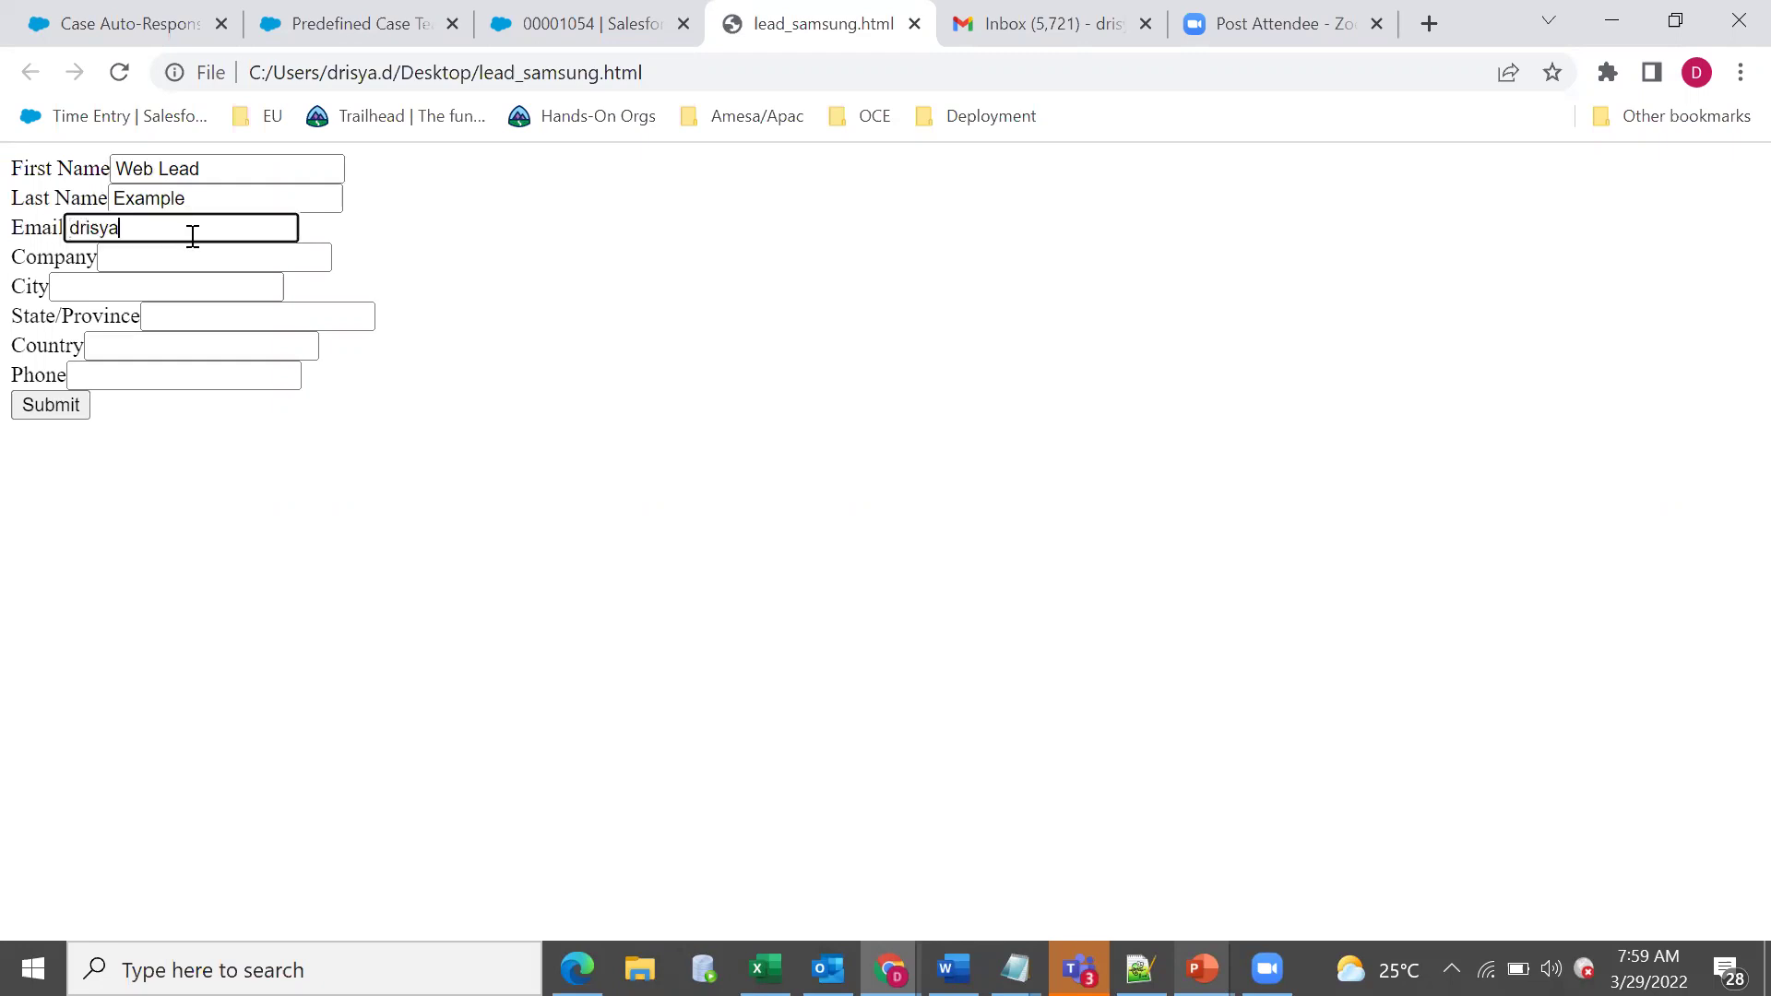
# Fill in the e-mail address, company 'Test' and city 'City'.
pyautogui.click(186, 267)
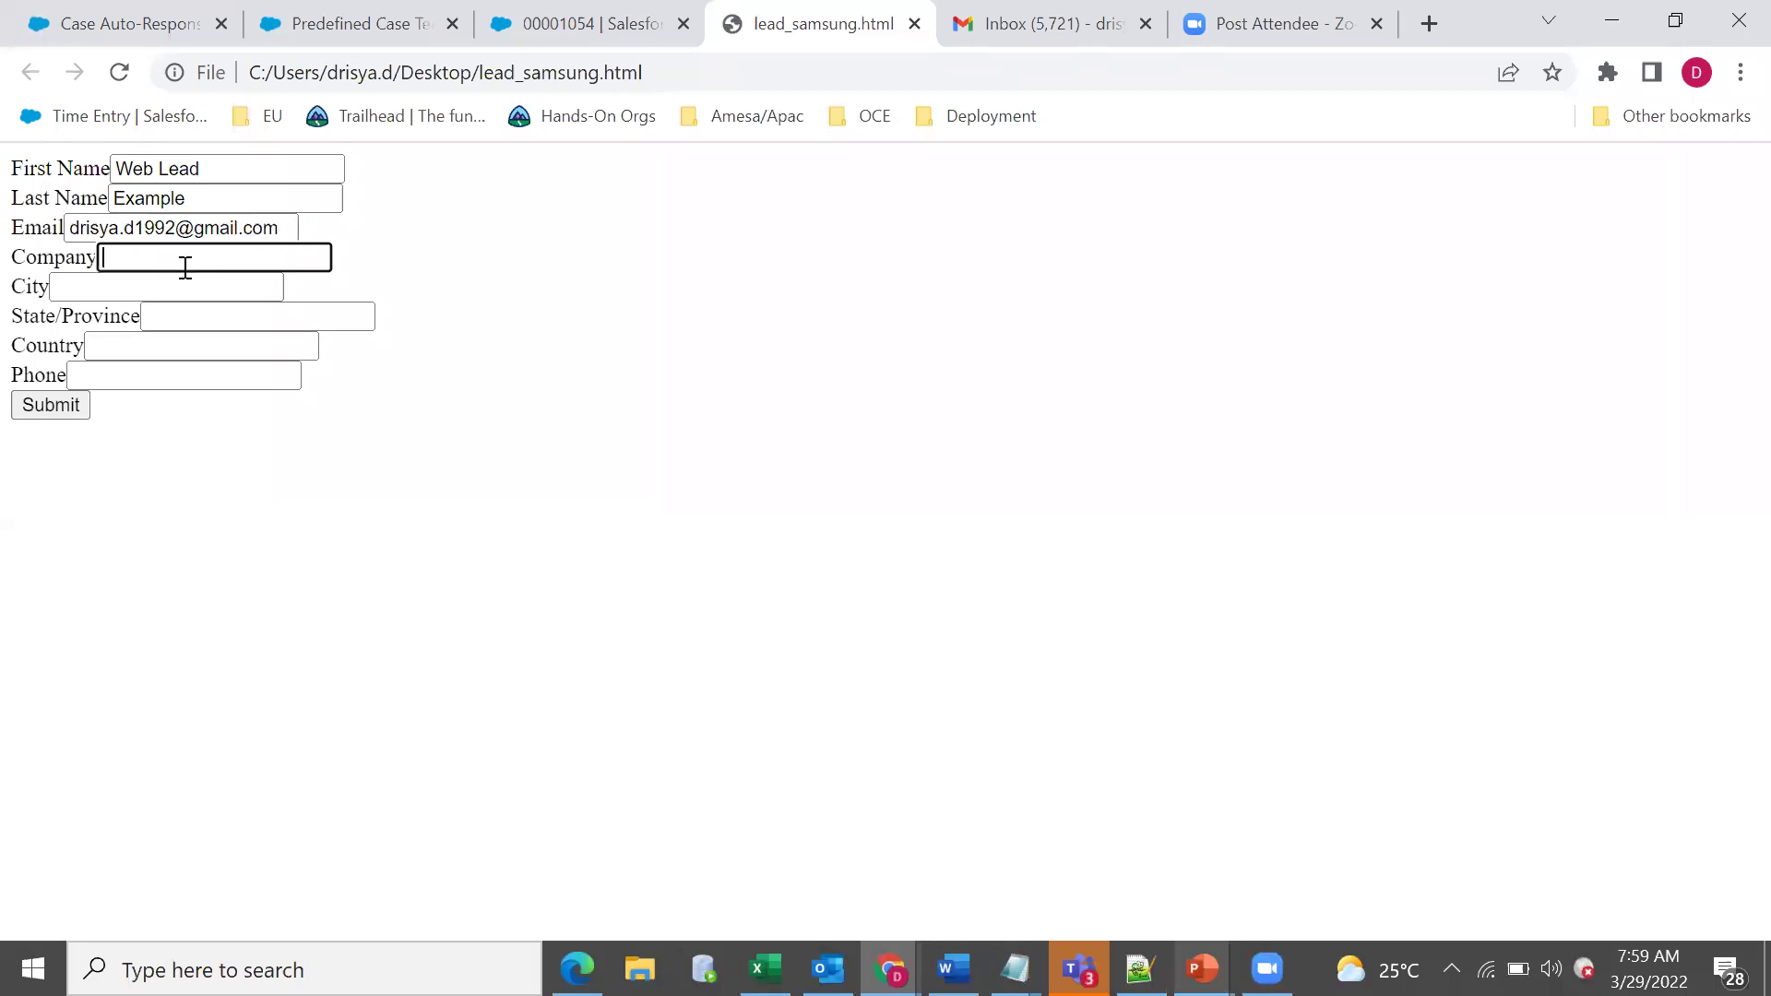
pyautogui.write('Test')
pyautogui.click(168, 282)
pyautogui.write('City')
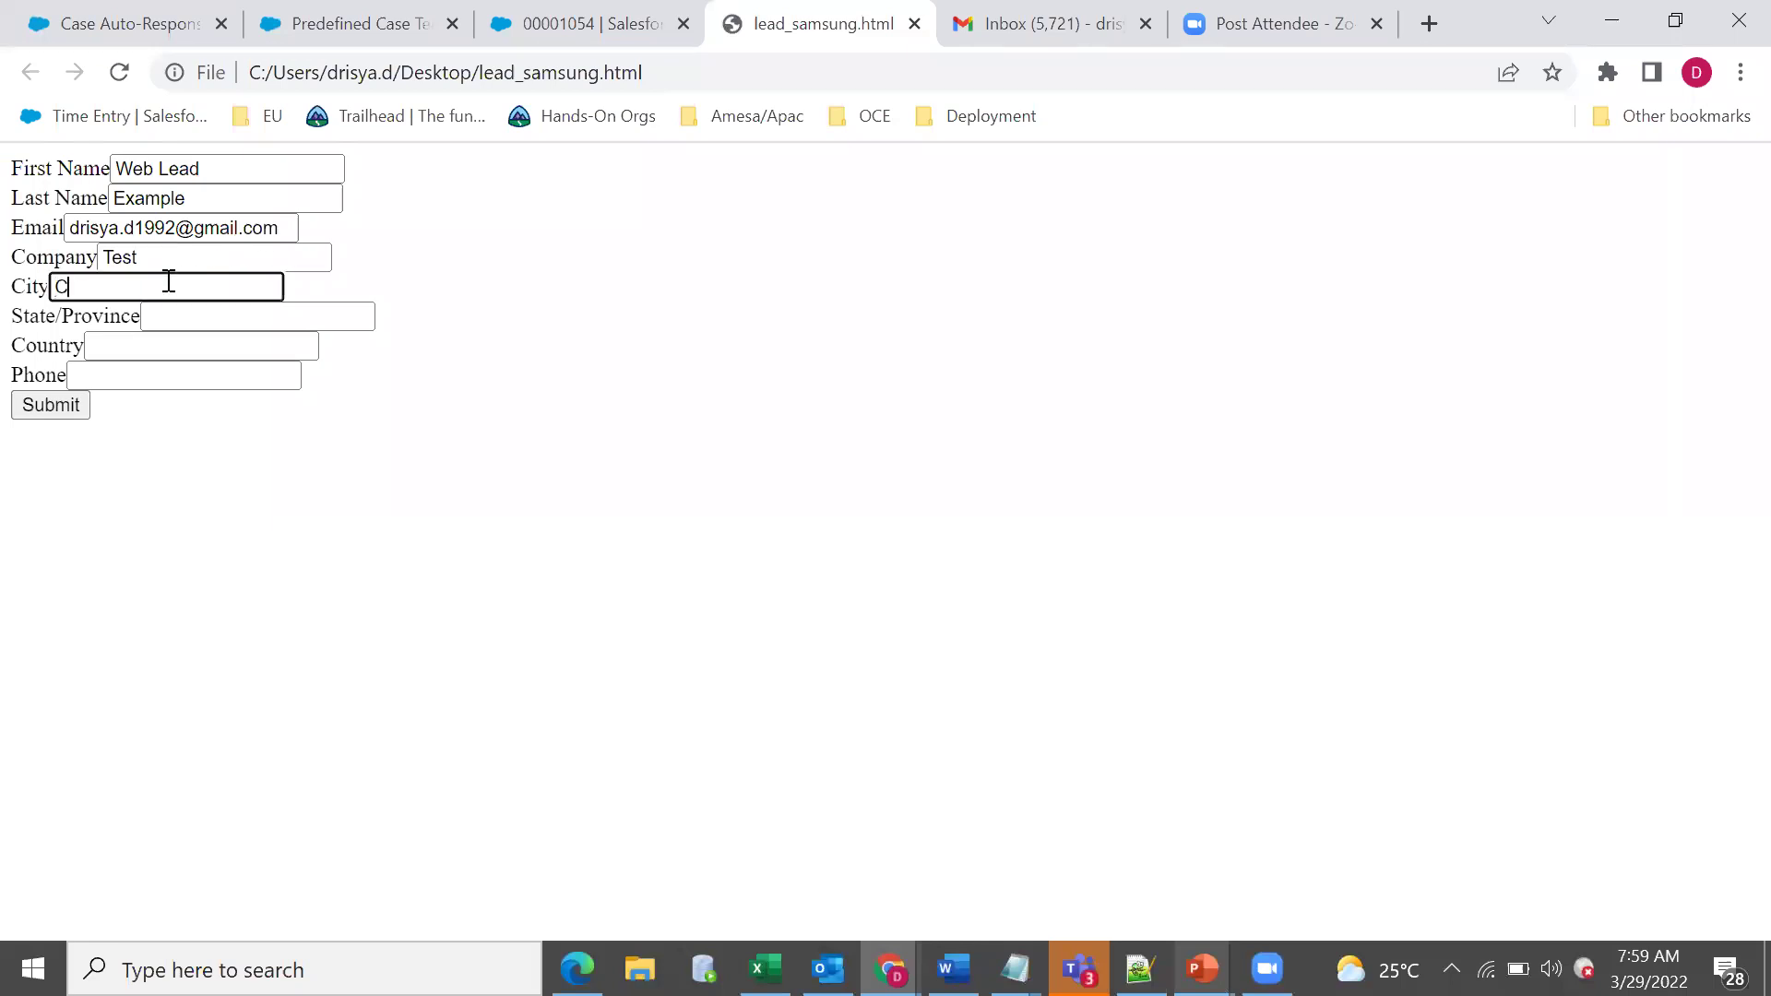
# Set state 'Kerala', country 'India' and enter the phone number.
pyautogui.press('Tab')
pyautogui.write('K')
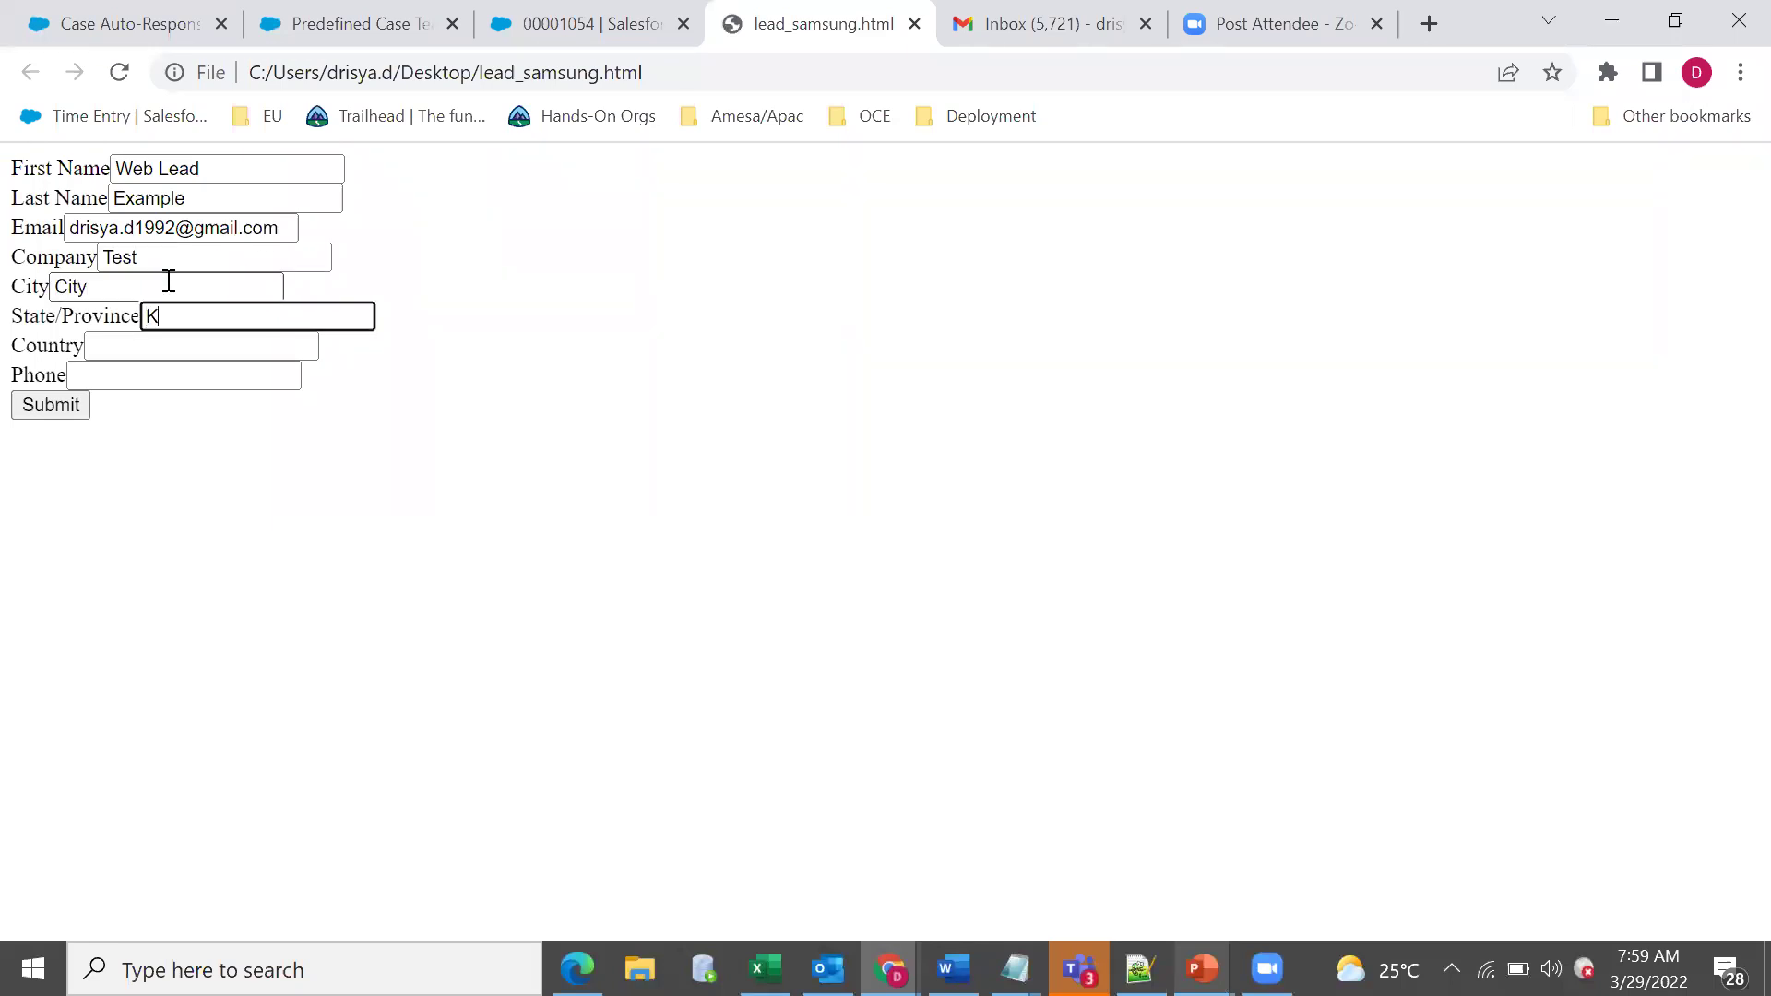
pyautogui.write('erala')
pyautogui.click(148, 349)
pyautogui.write('India')
pyautogui.click(148, 370)
pyautogui.write('11223344')
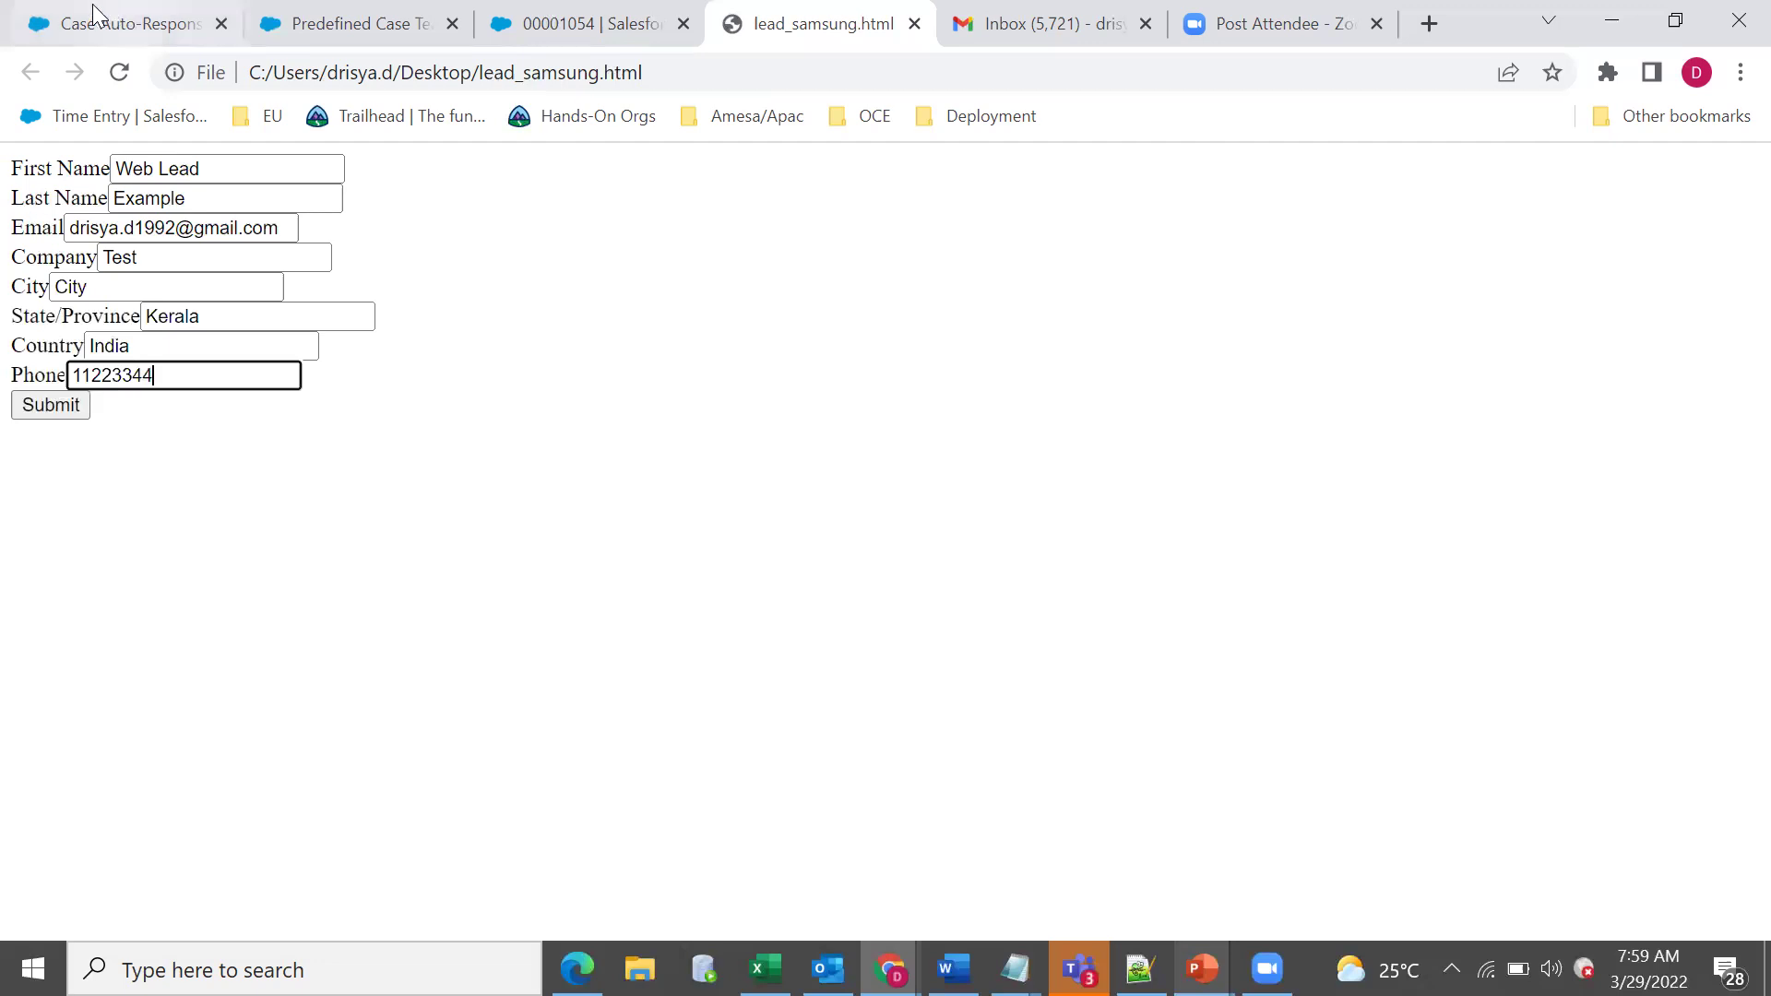
pyautogui.click(95, 13)
# Recheck the Lead Auto-Response rule's Country EQUALS India entry.
pyautogui.click(134, 361)
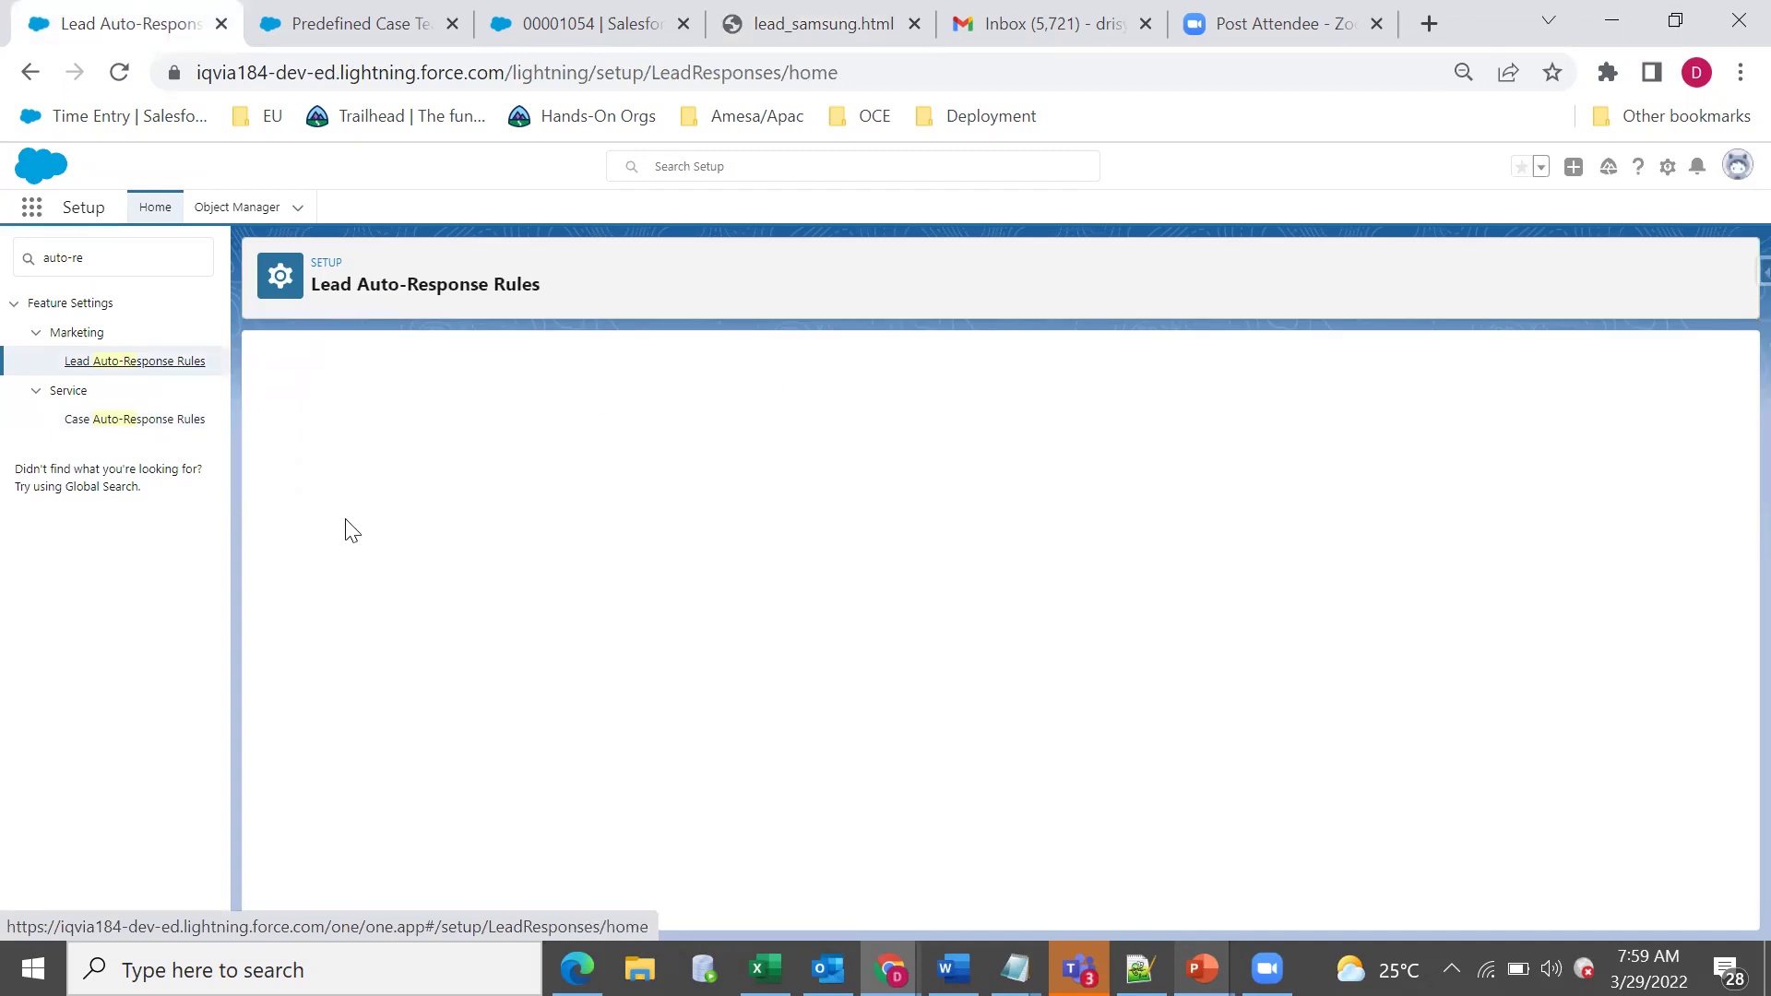
pyautogui.click(404, 480)
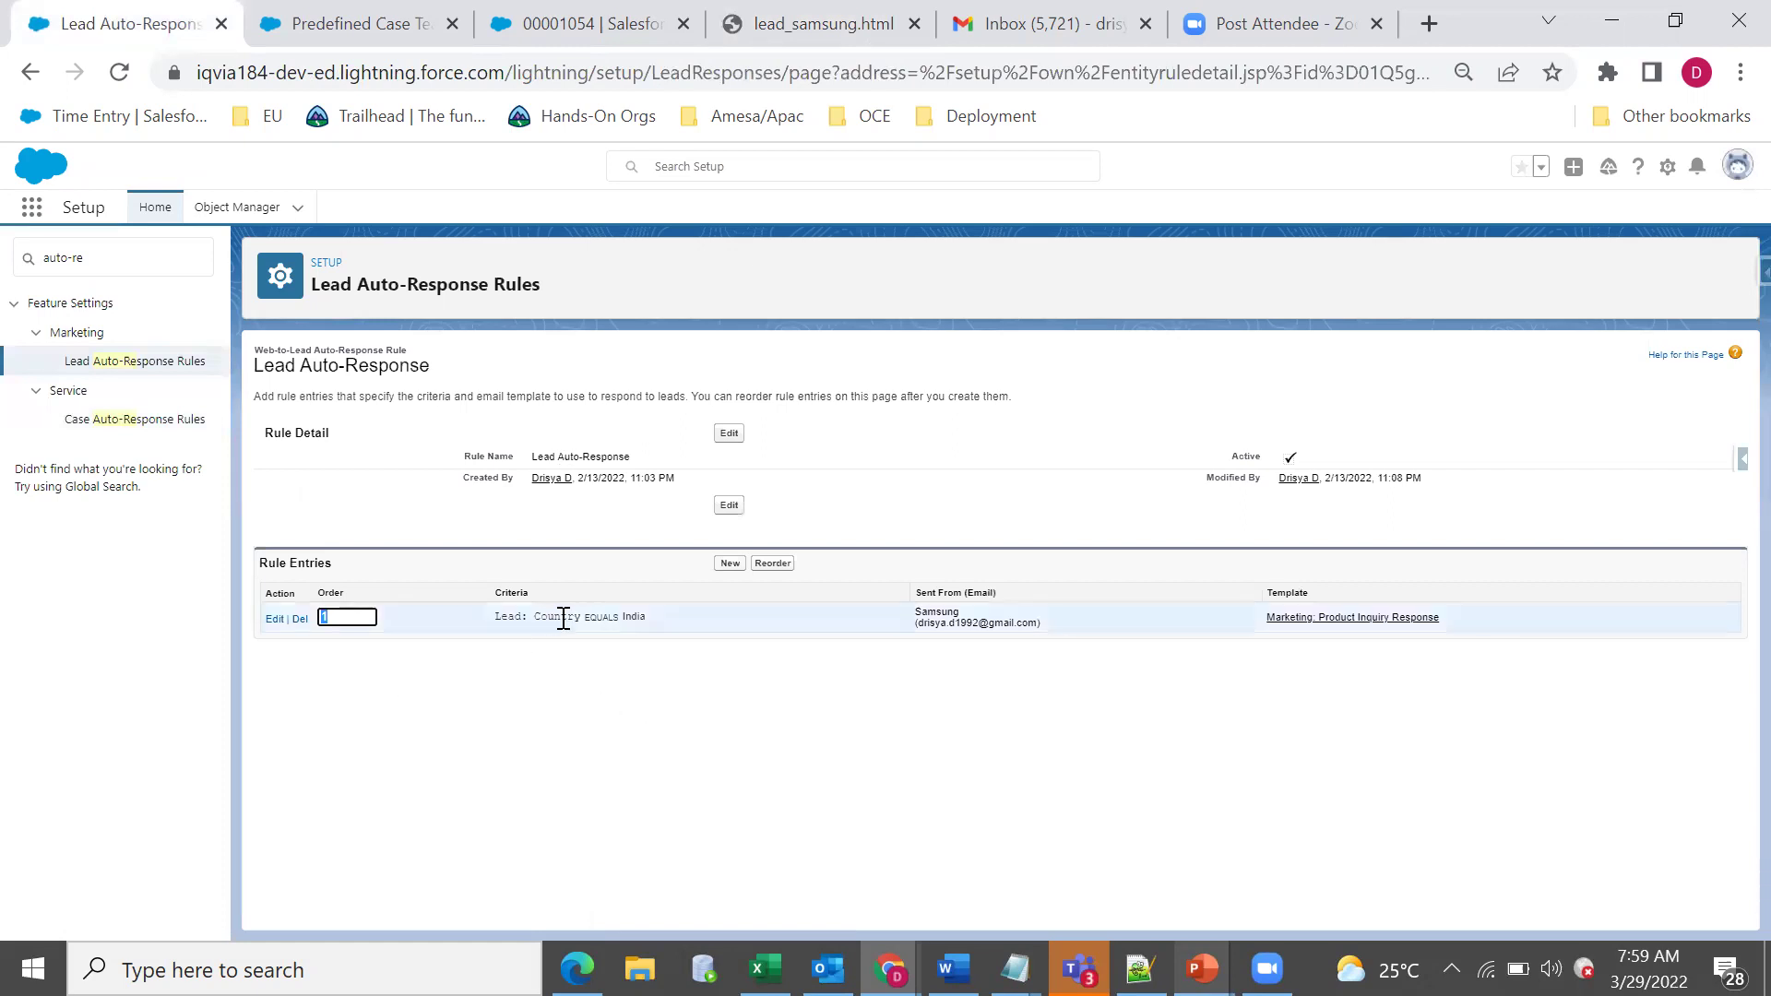
pyautogui.tripleClick(562, 617)
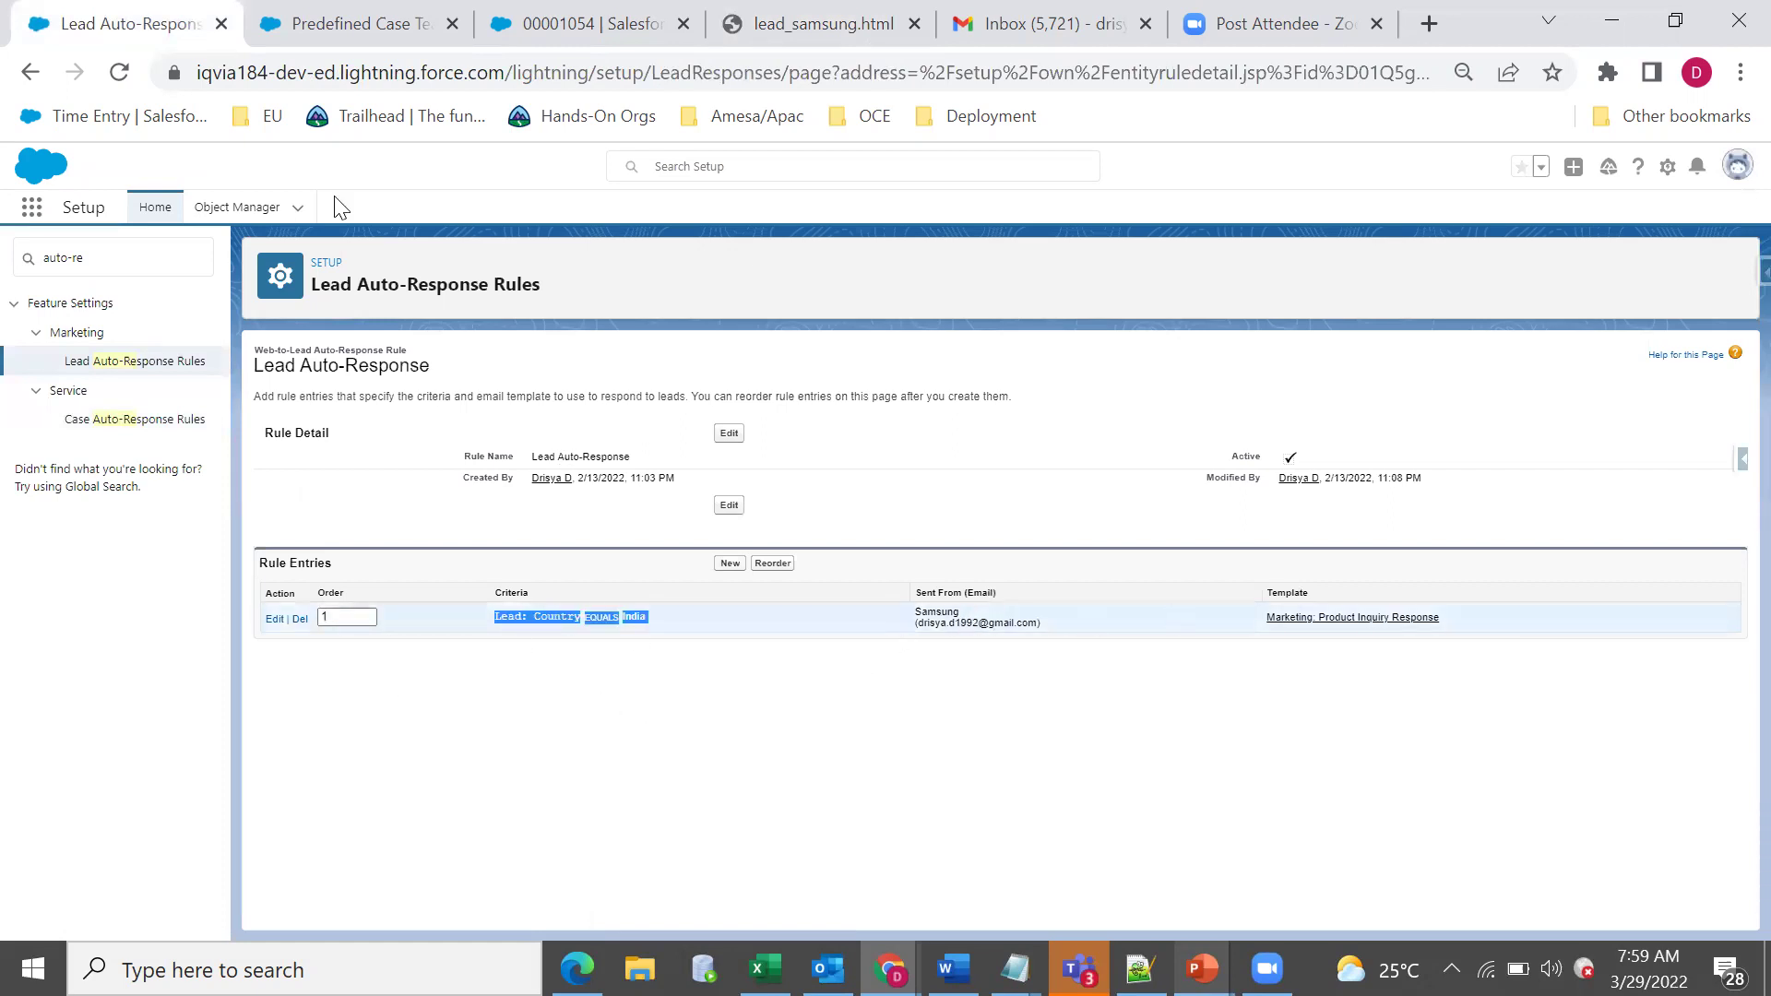
# Submit the filled lead form, landing on the Samsung Galaxy S22 Ultra page, and return to Salesforce.
pyautogui.hotkey('ctrl', '4')
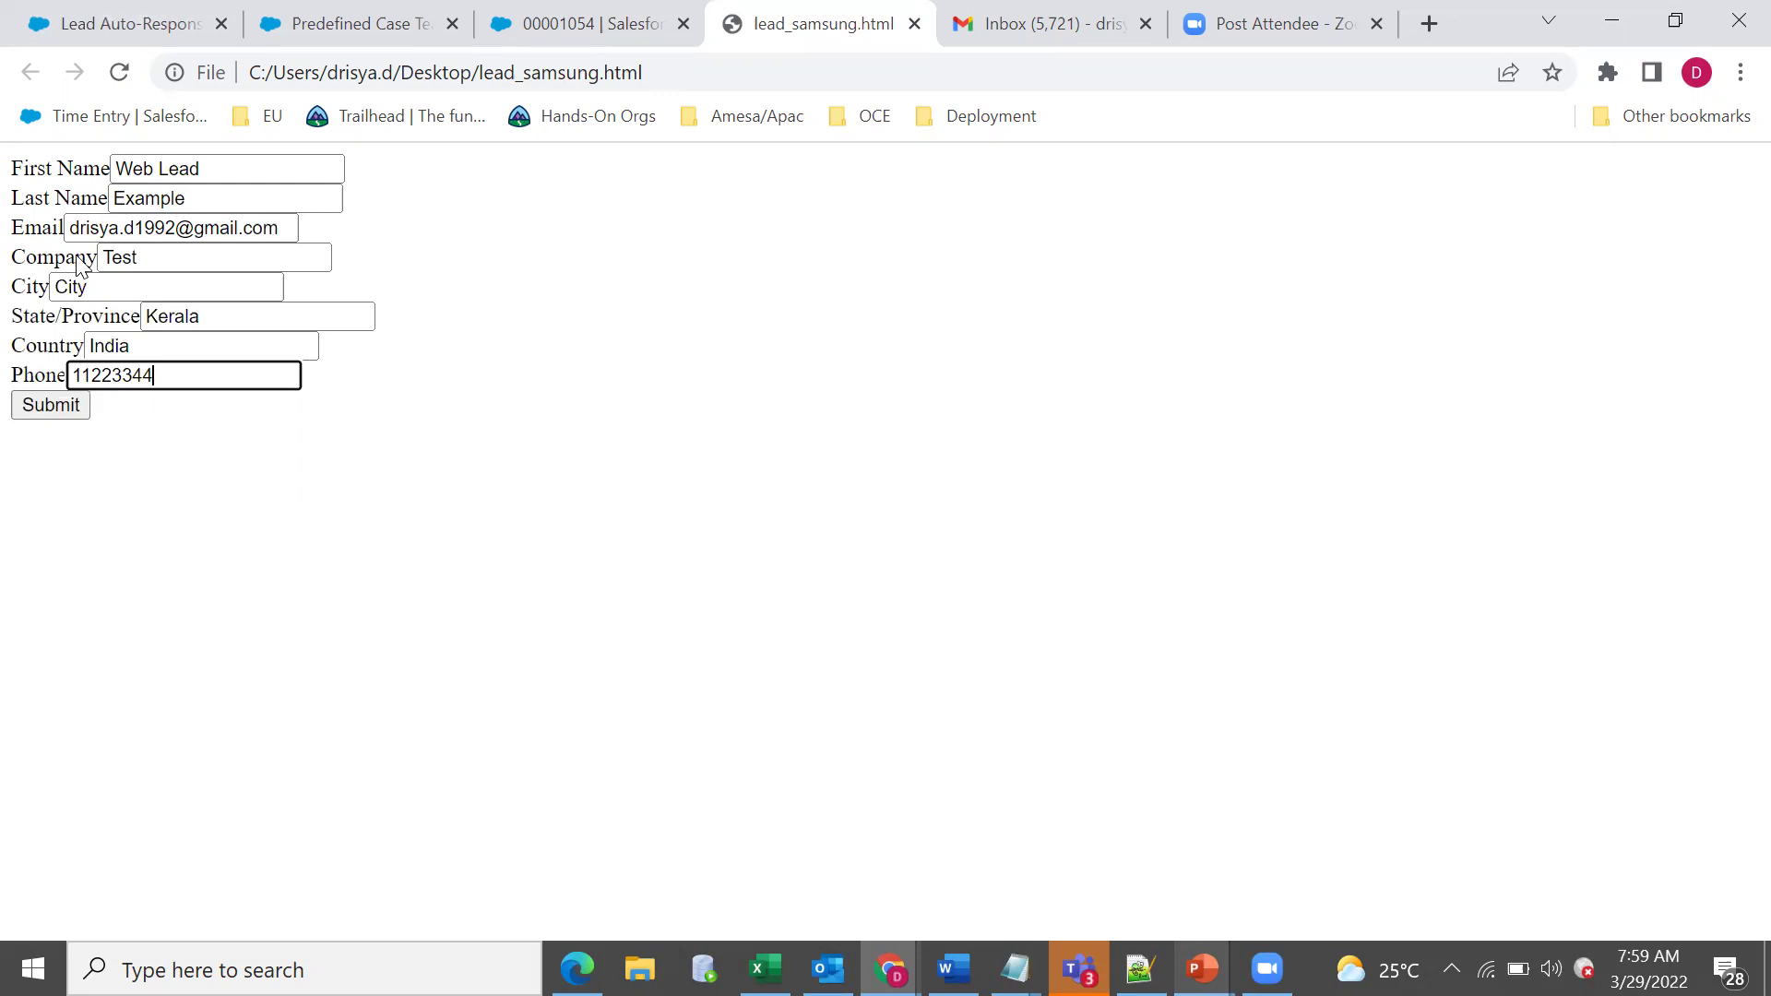
pyautogui.click(53, 415)
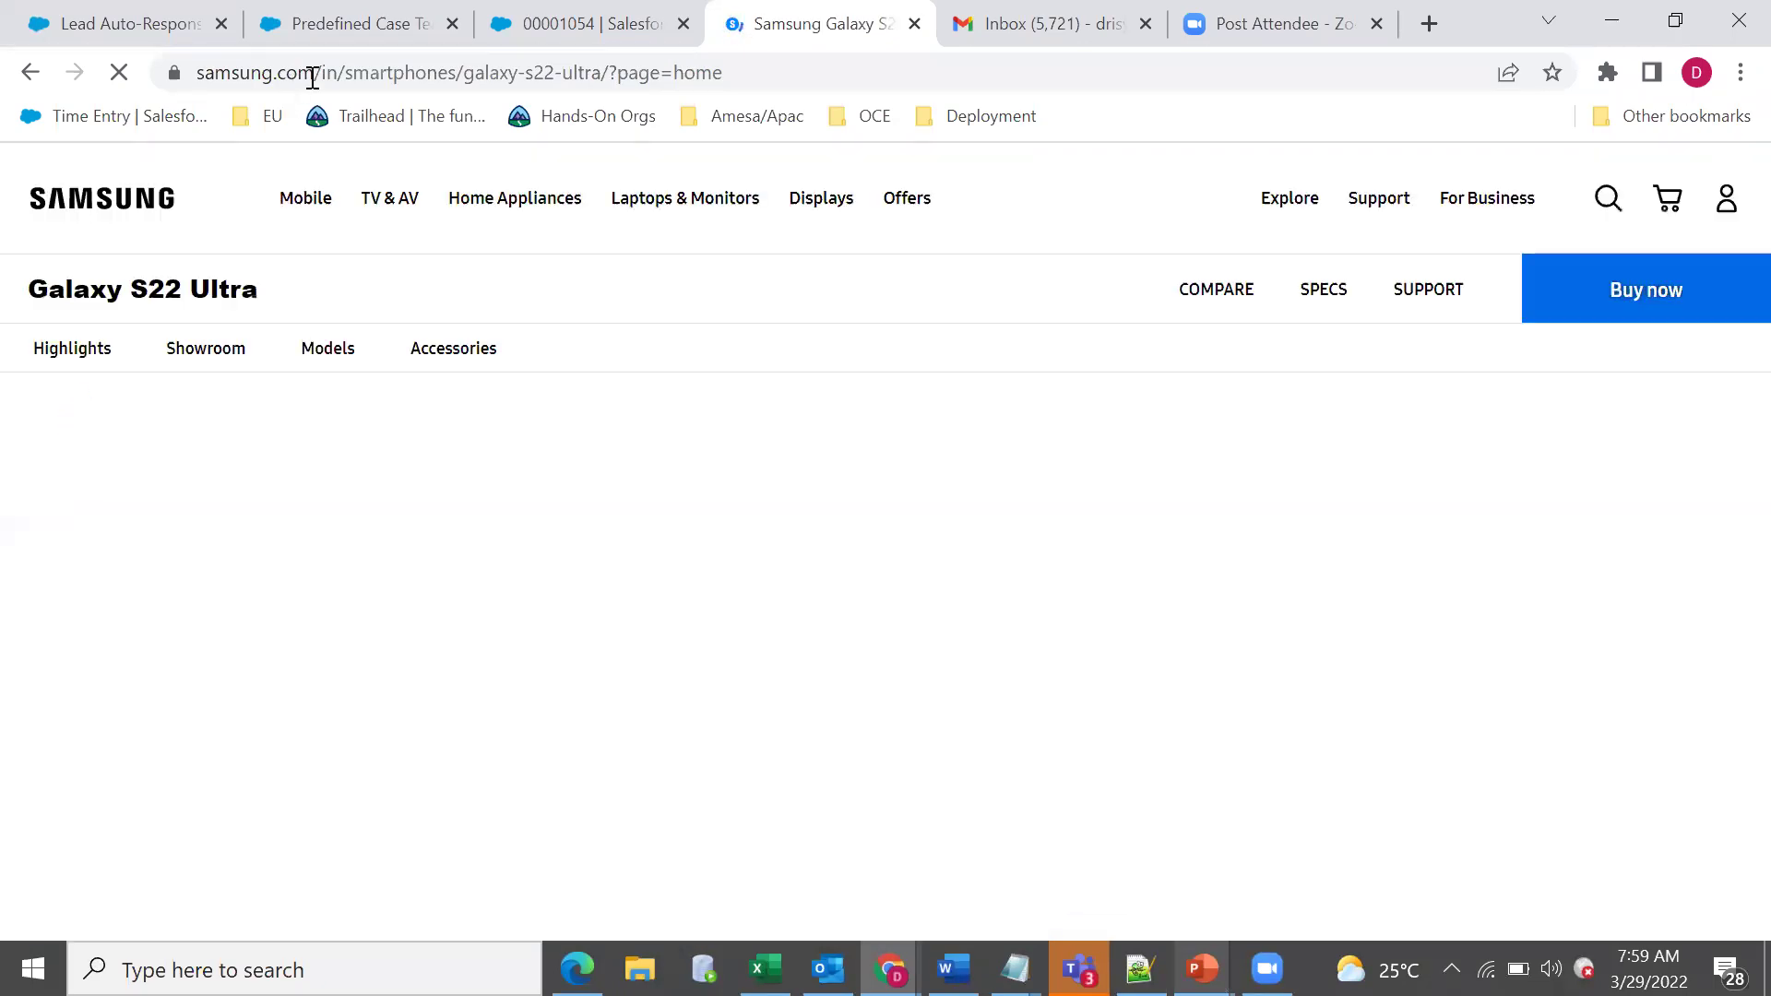
pyautogui.hotkey('ctrl', '2')
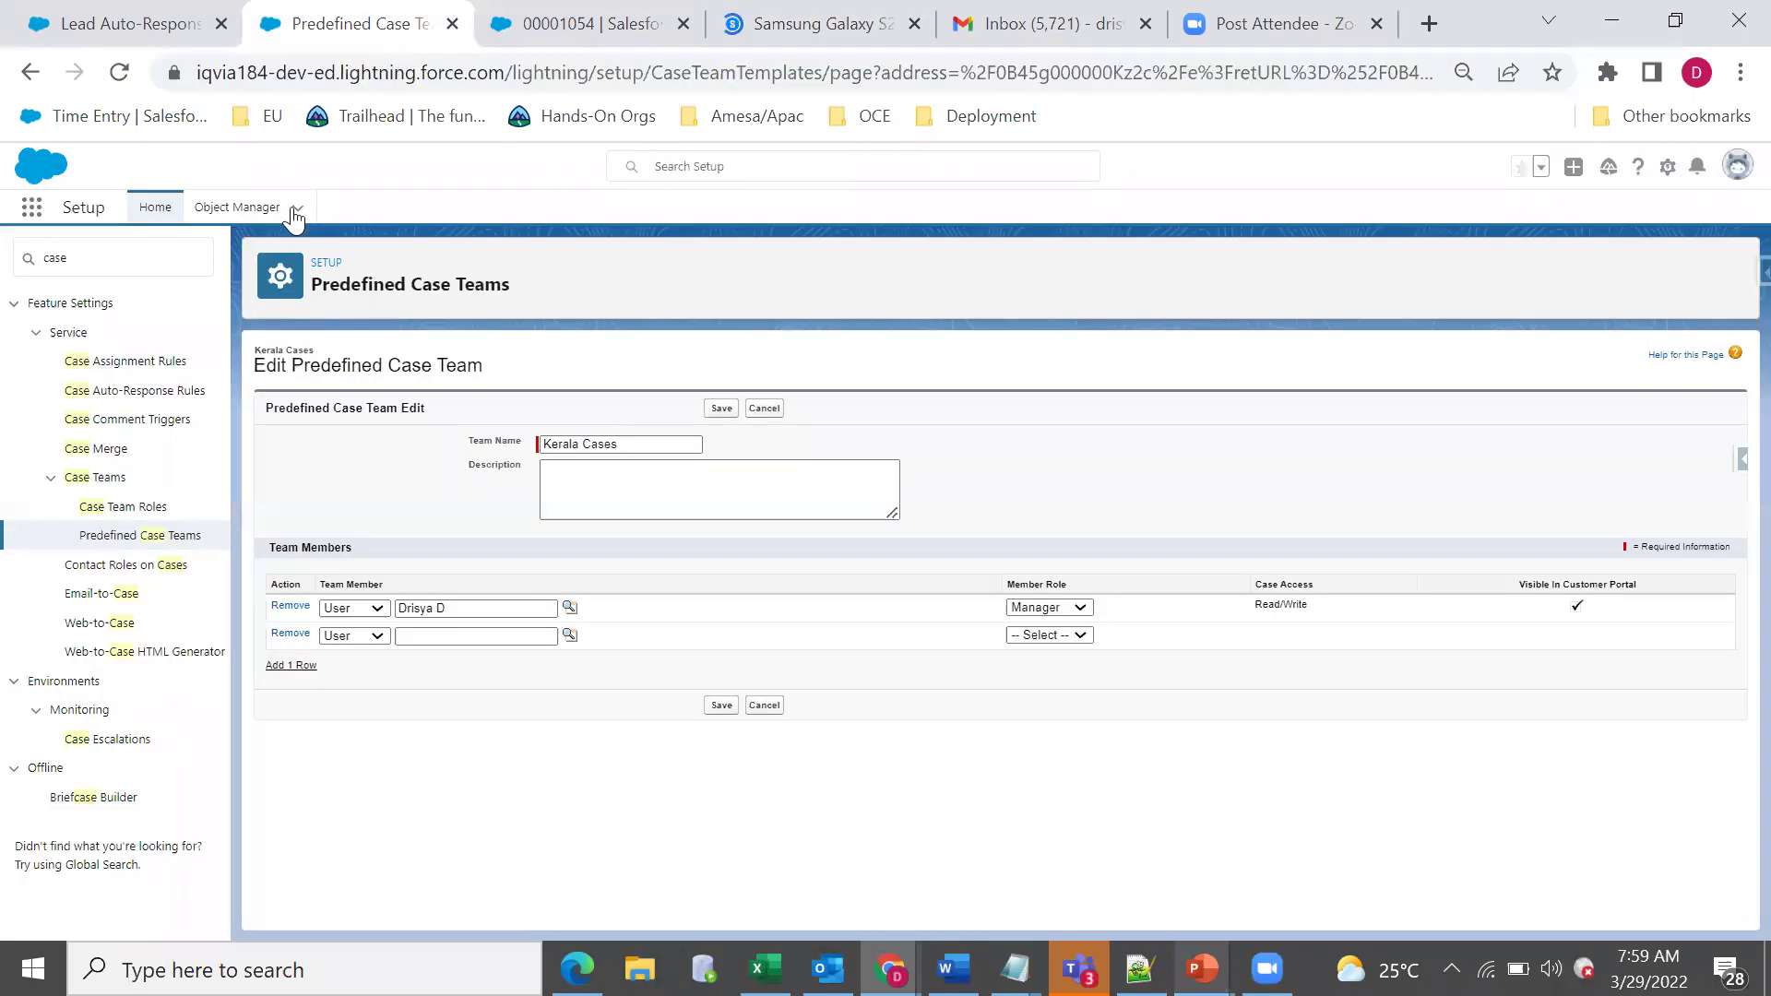
pyautogui.hotkey('ctrl', '3')
# Open Leads, select the All Open Leads view, and reload it to look for the new lead.
pyautogui.click(397, 208)
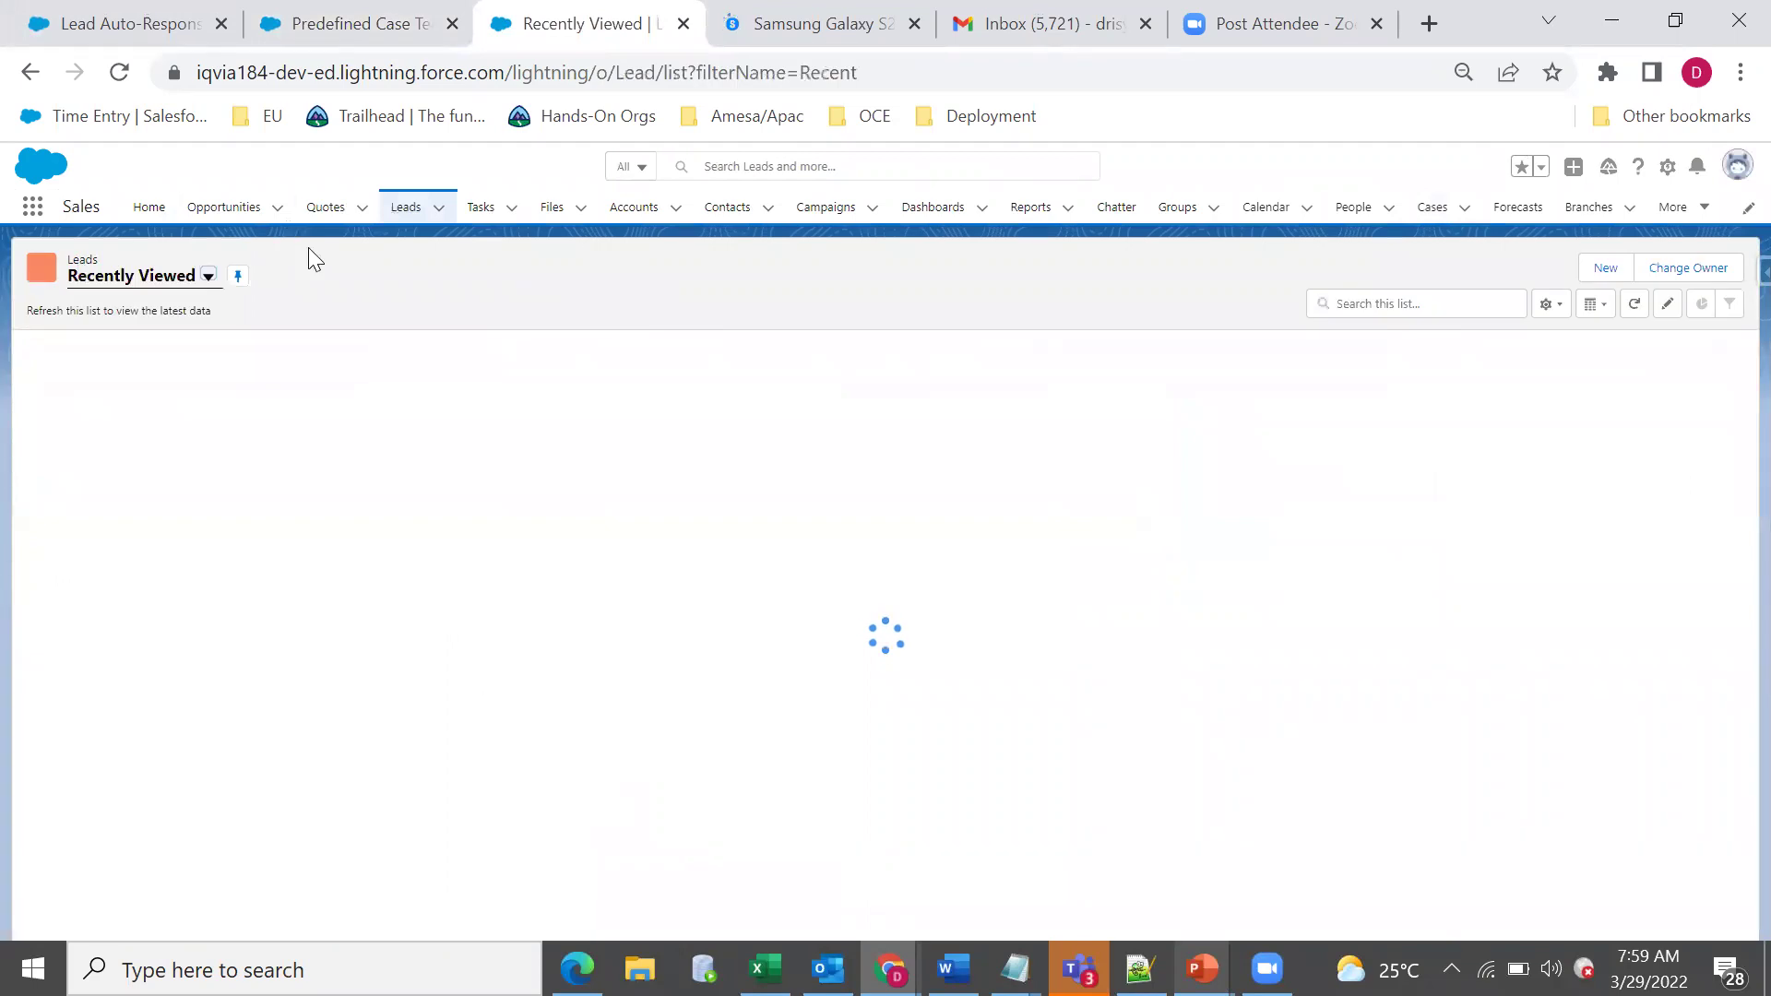
pyautogui.click(201, 281)
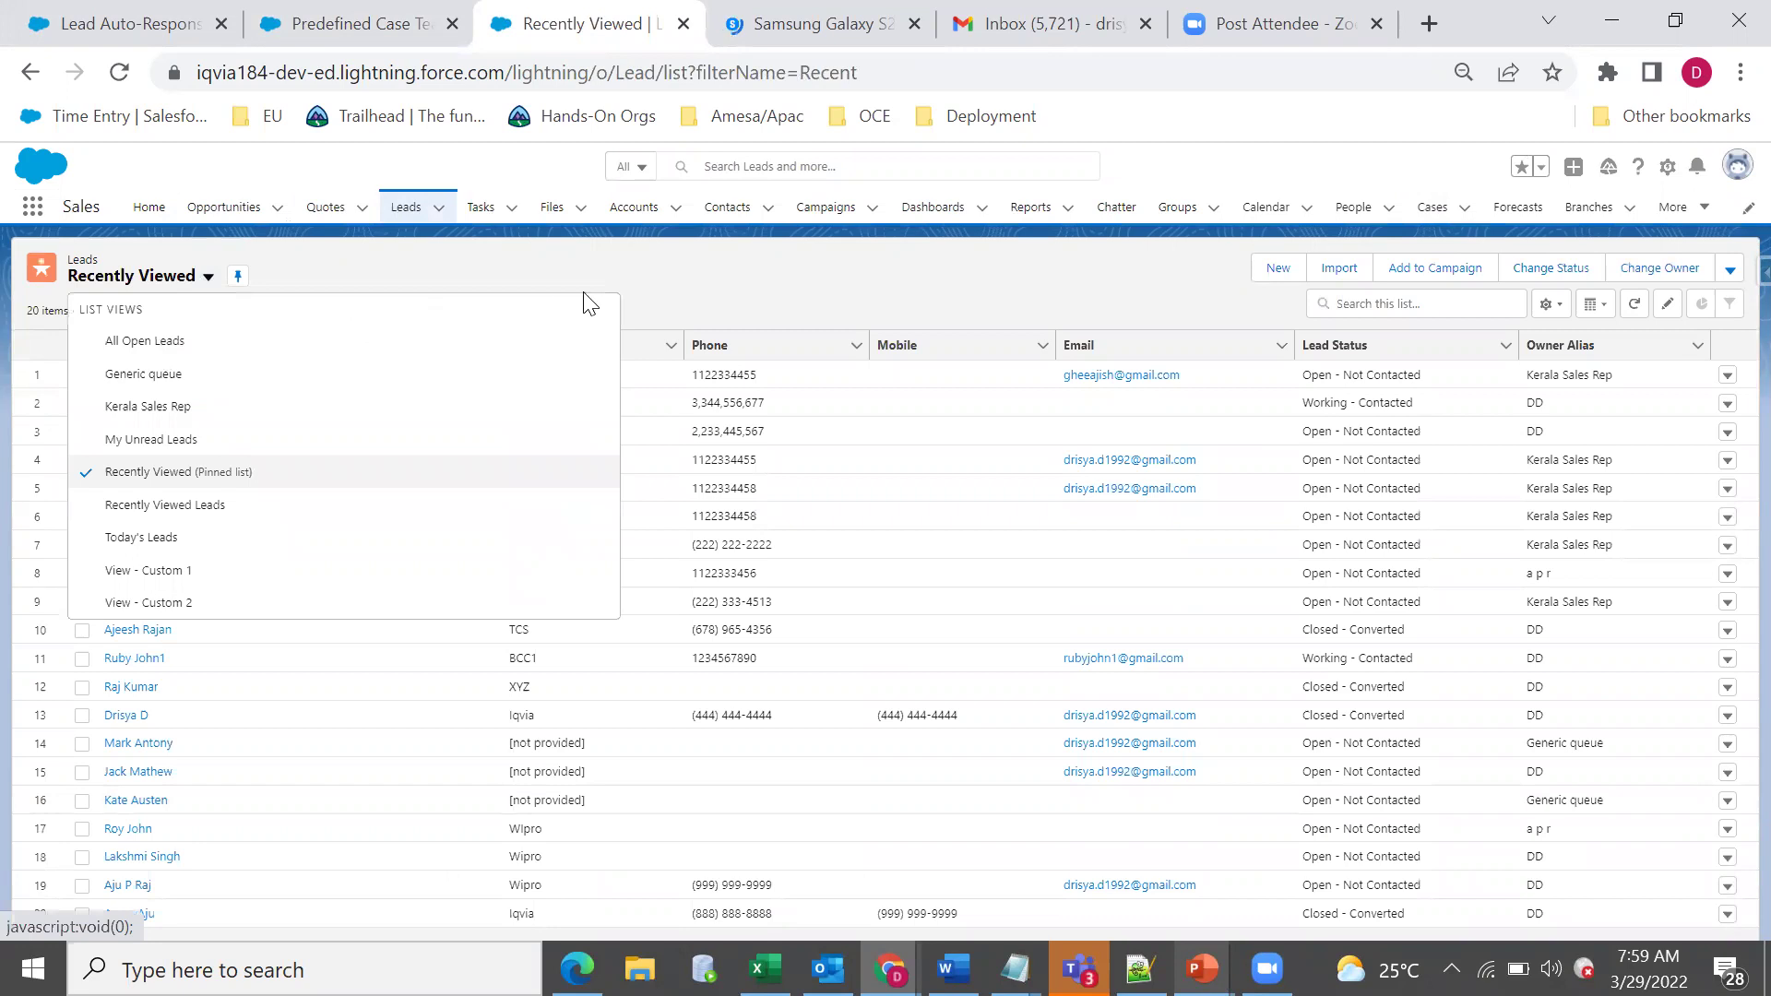
pyautogui.press('Return')
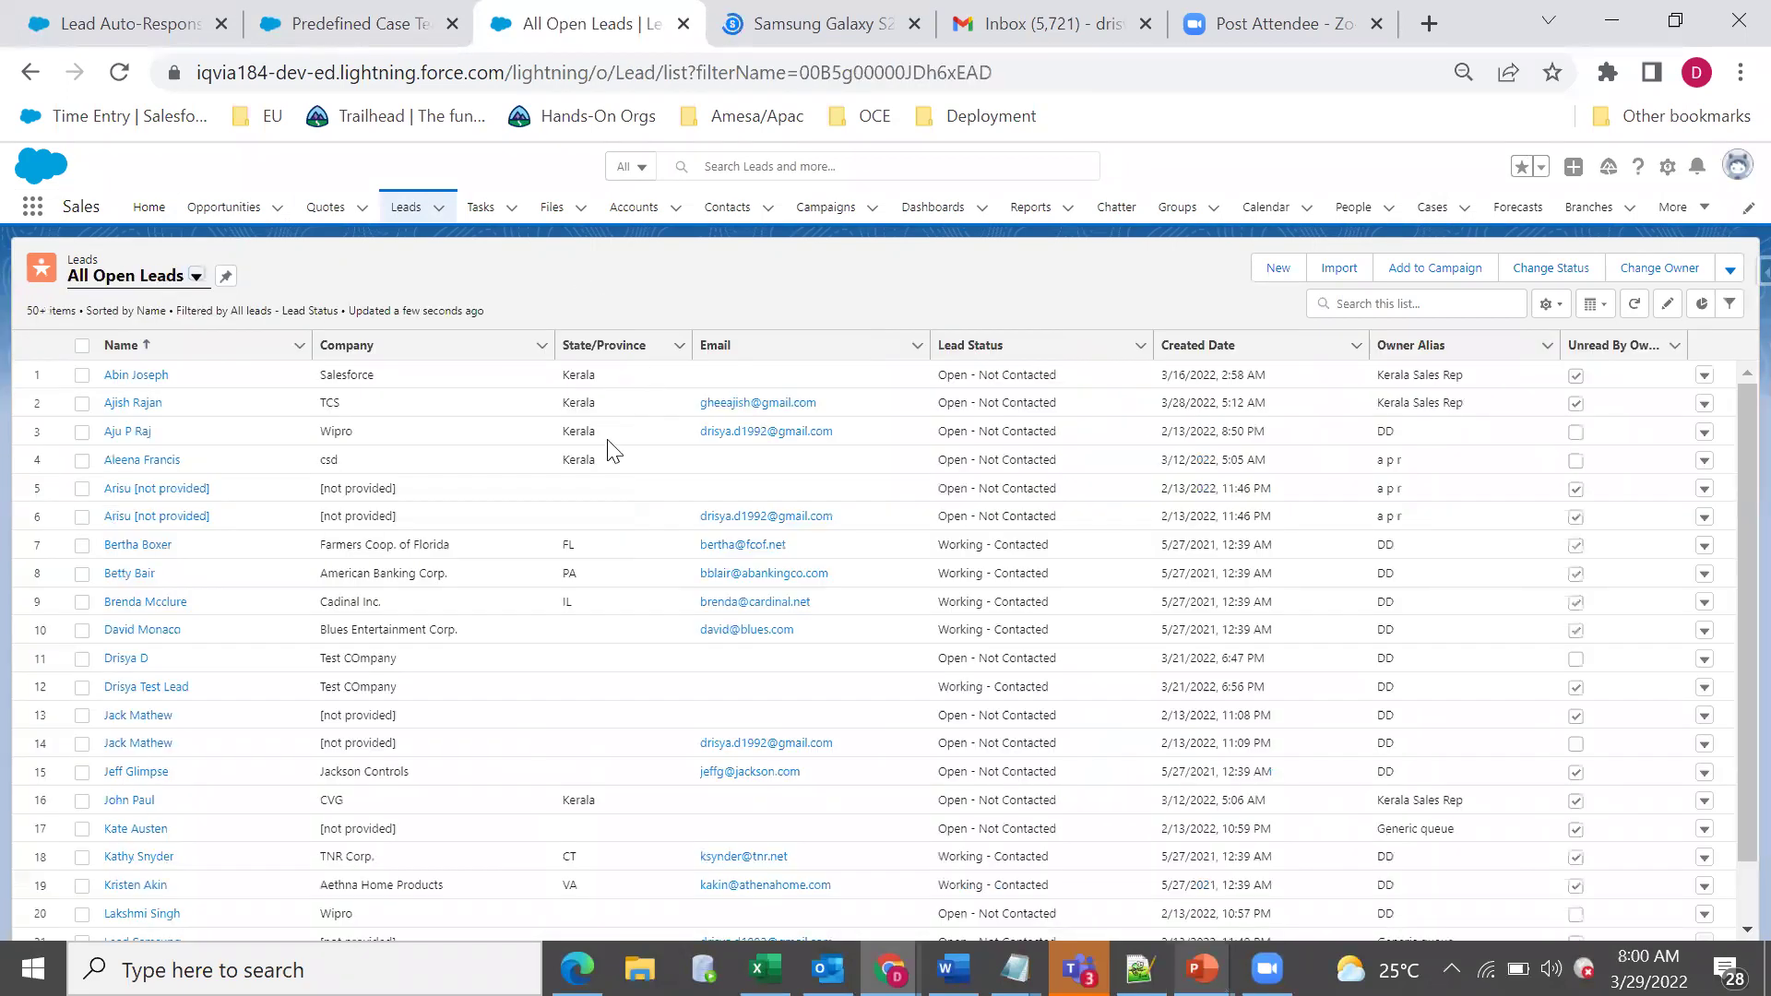
pyautogui.scroll(-1, 479, 599)
pyautogui.scroll(1, 369, 480)
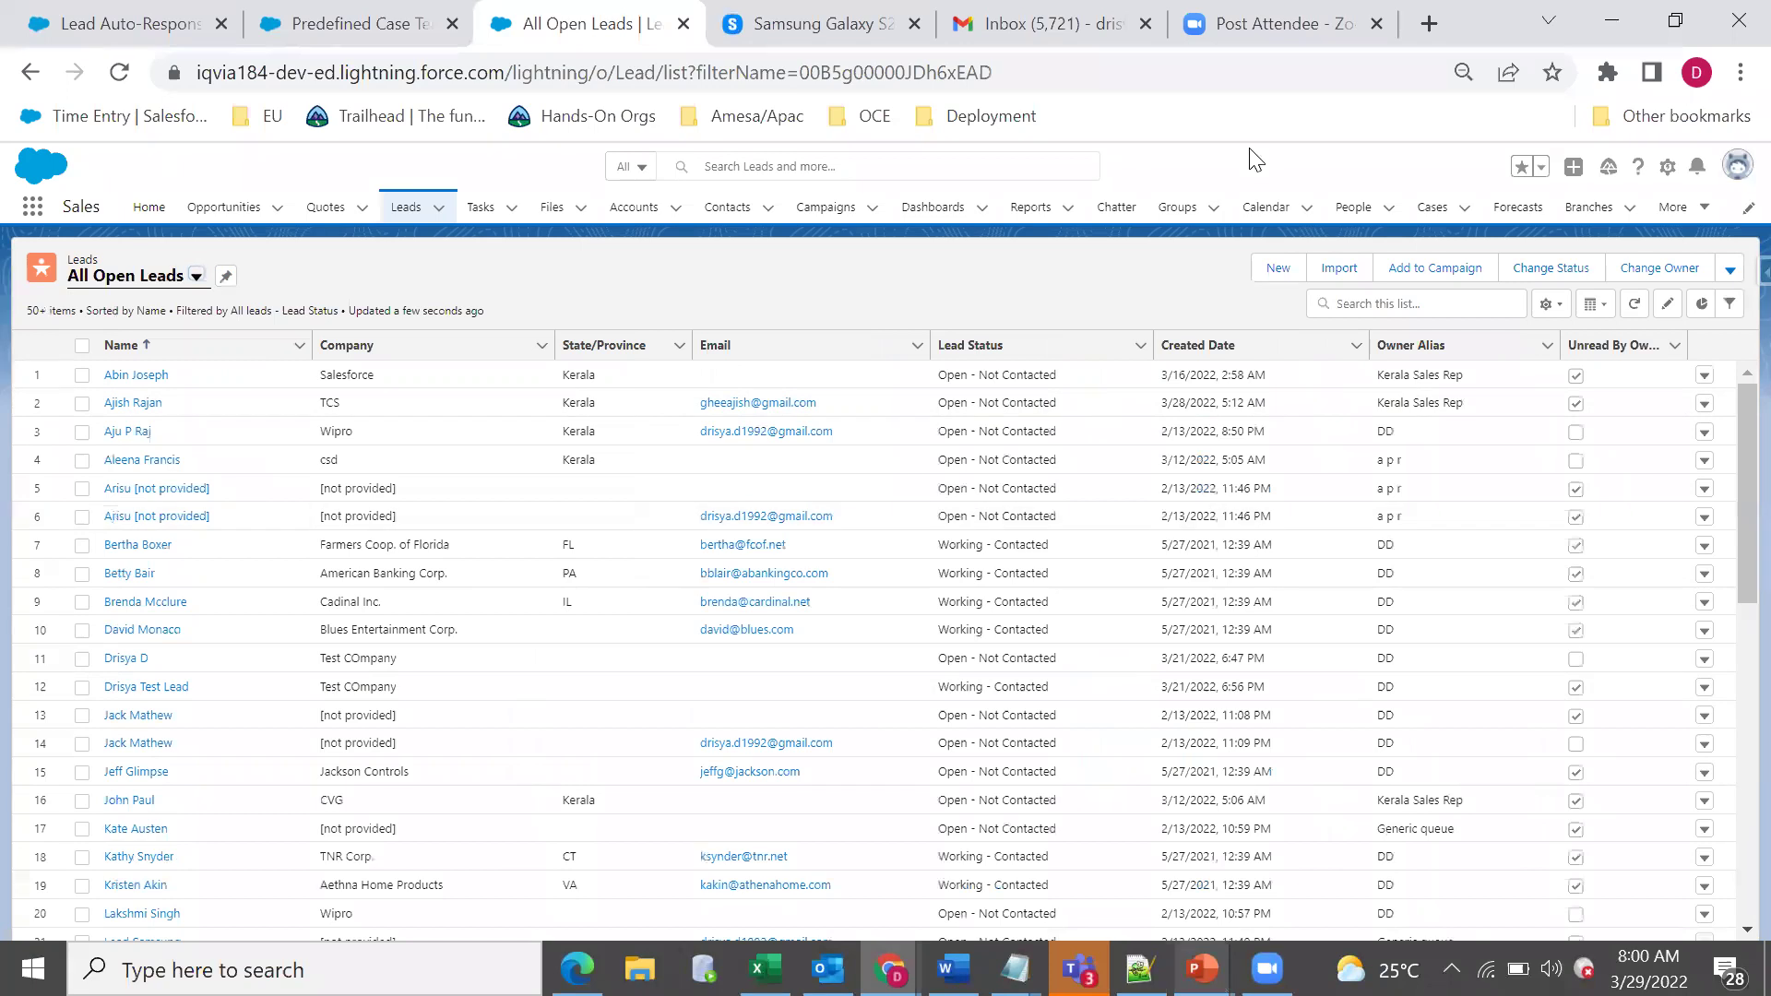
pyautogui.click(197, 277)
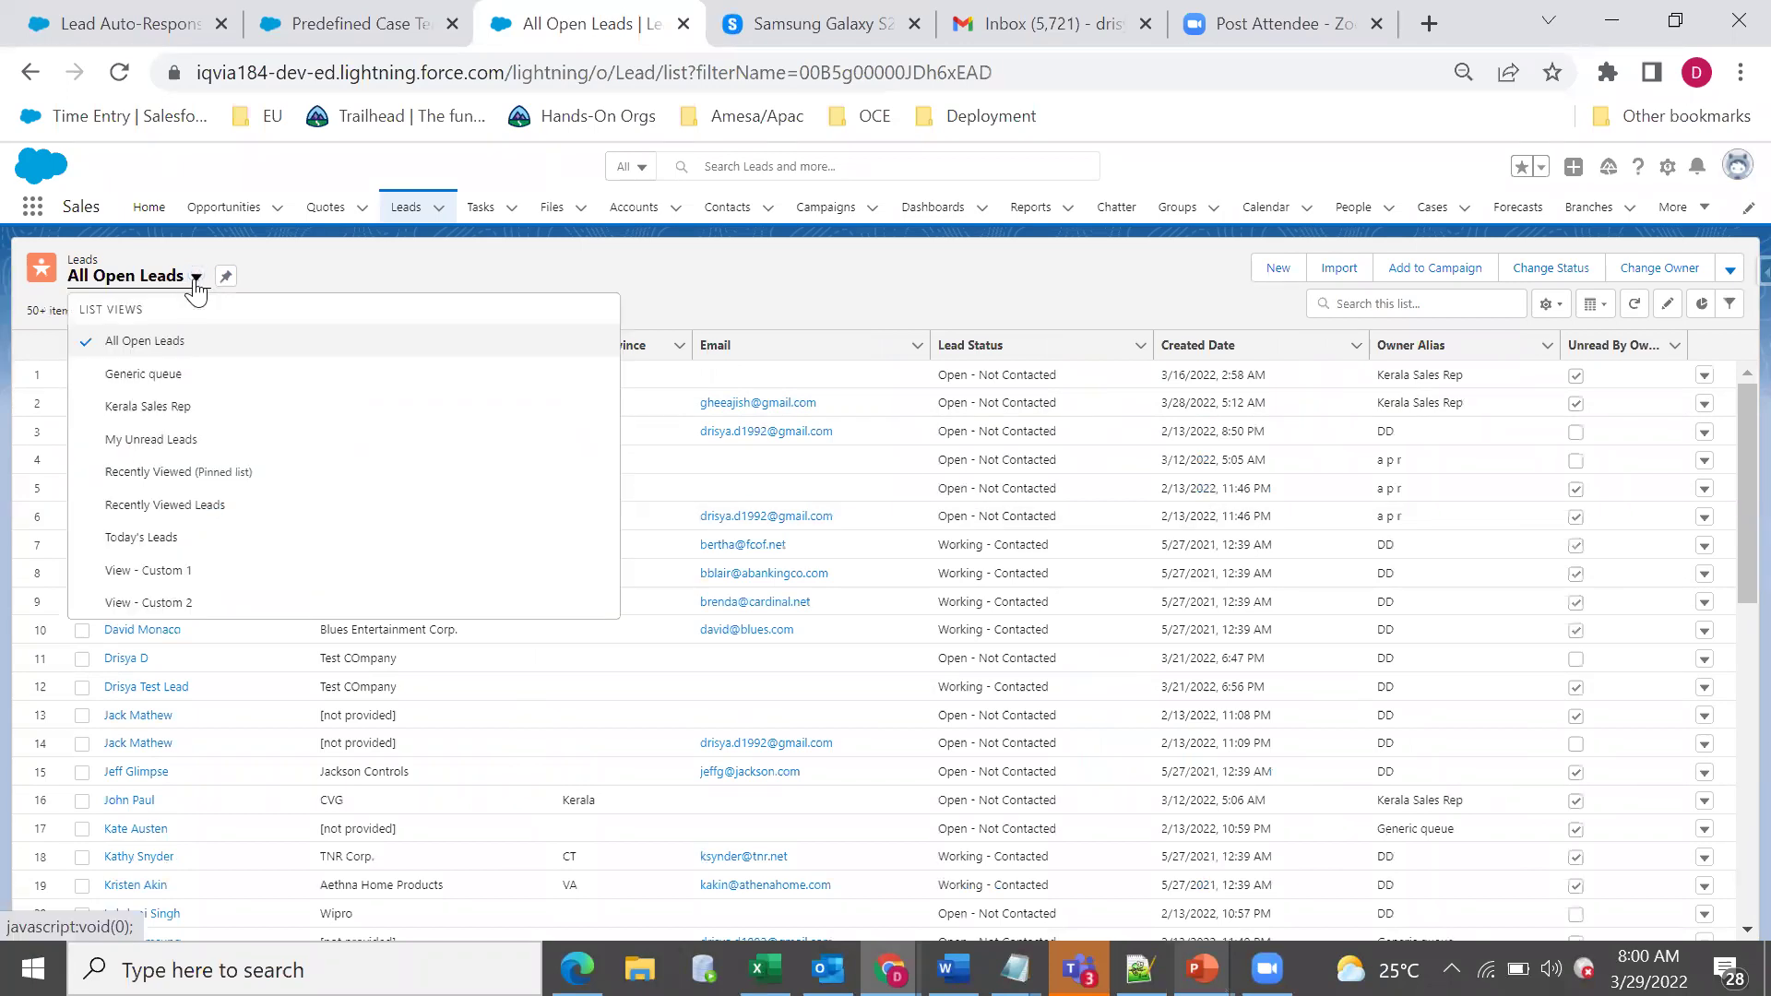
pyautogui.click(334, 301)
pyautogui.scroll(-1, 434, 795)
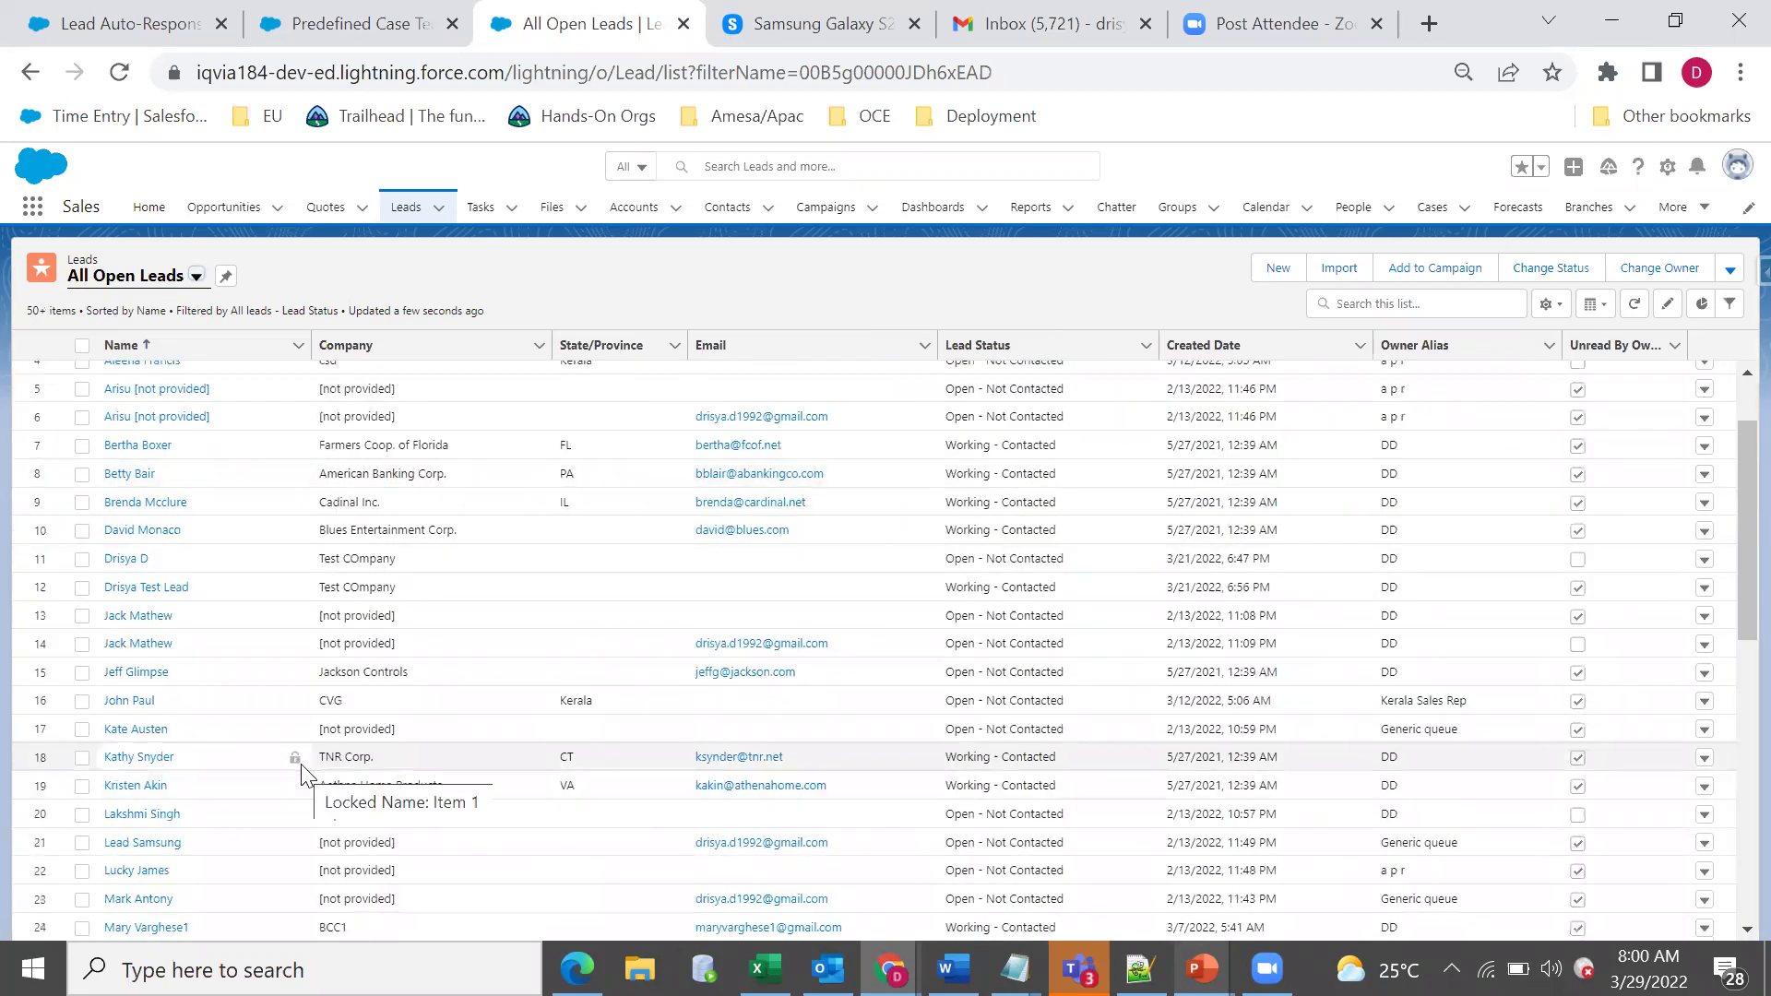
pyautogui.scroll(1, 301, 766)
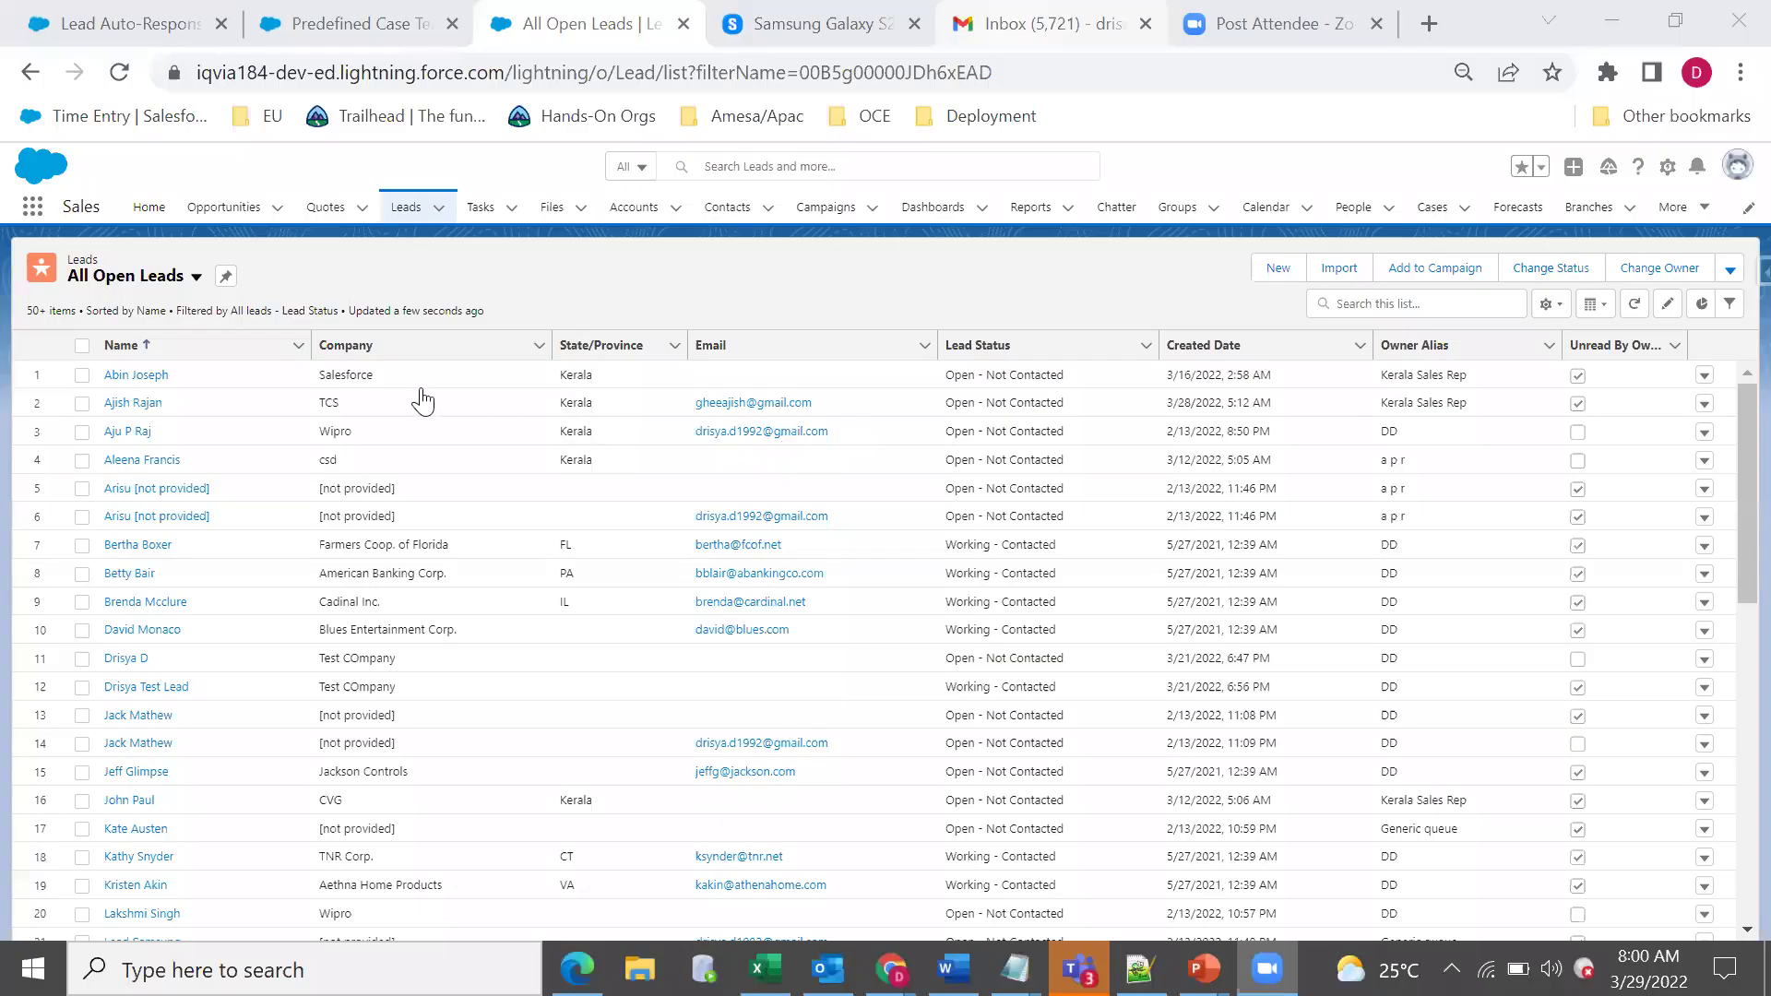
# Open the 'GenWatt: Thanks for your inquiry' e-mail in Gmail, then reload the Salesforce leads list.
pyautogui.hotkey('ctrl', '5')
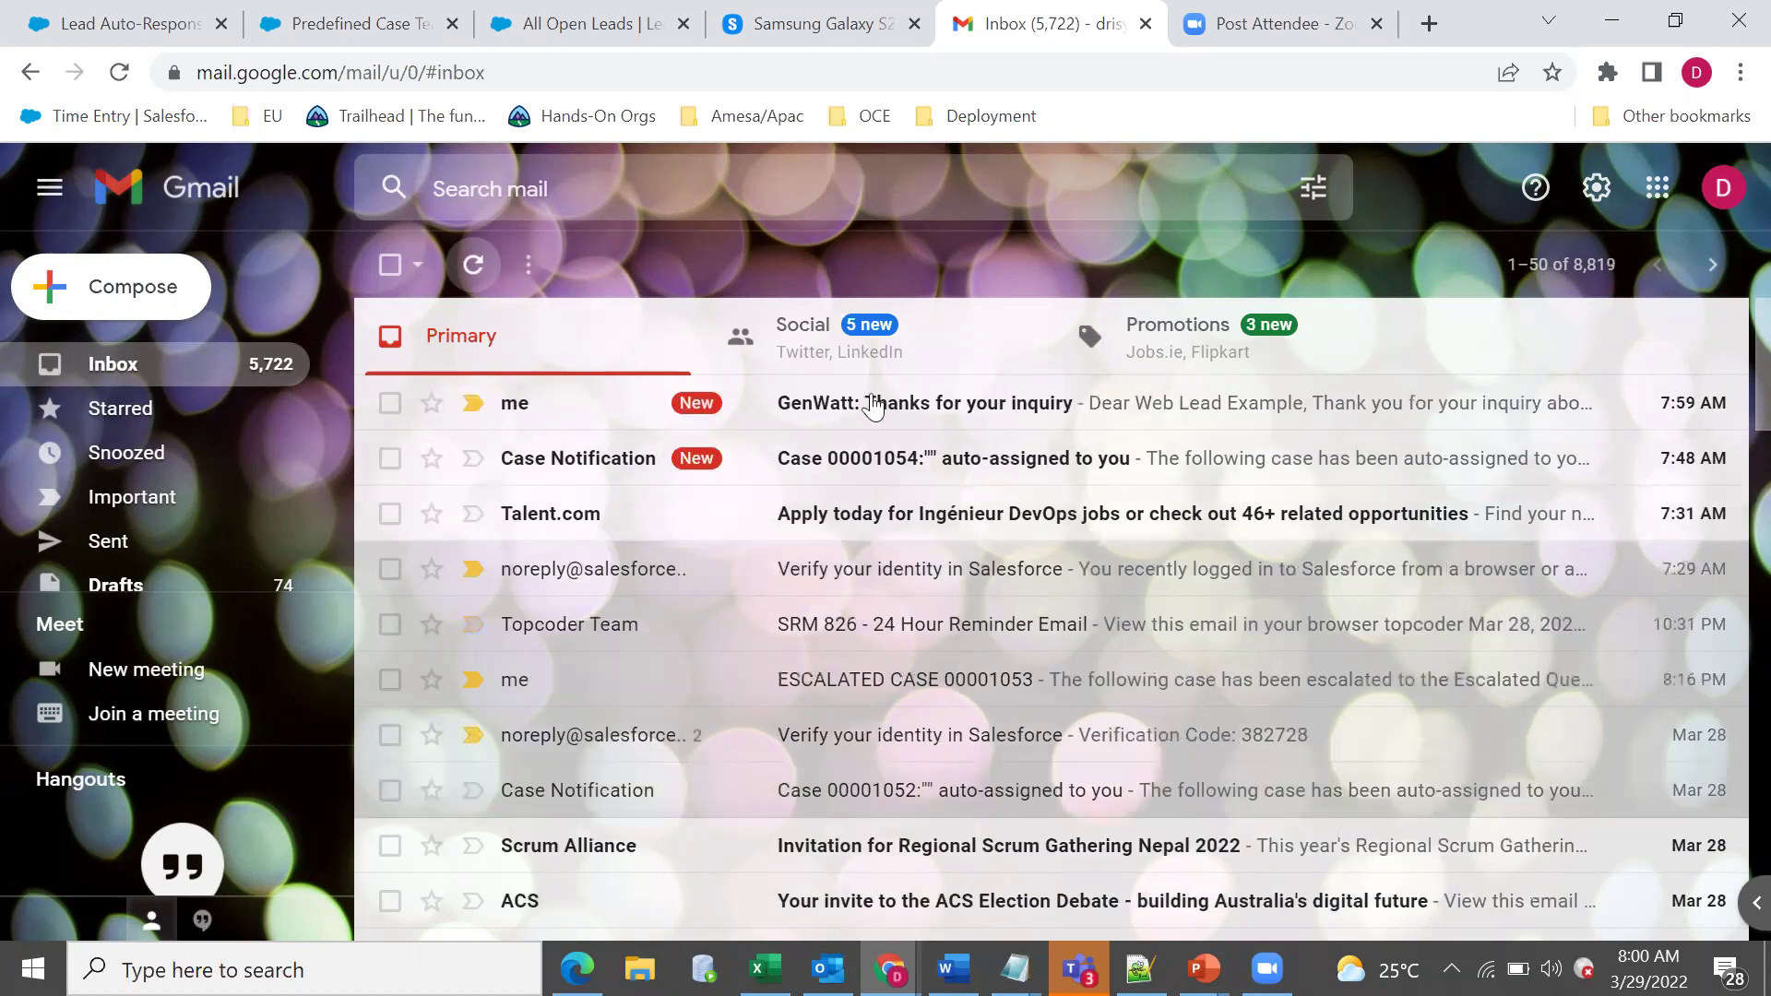
pyautogui.click(881, 406)
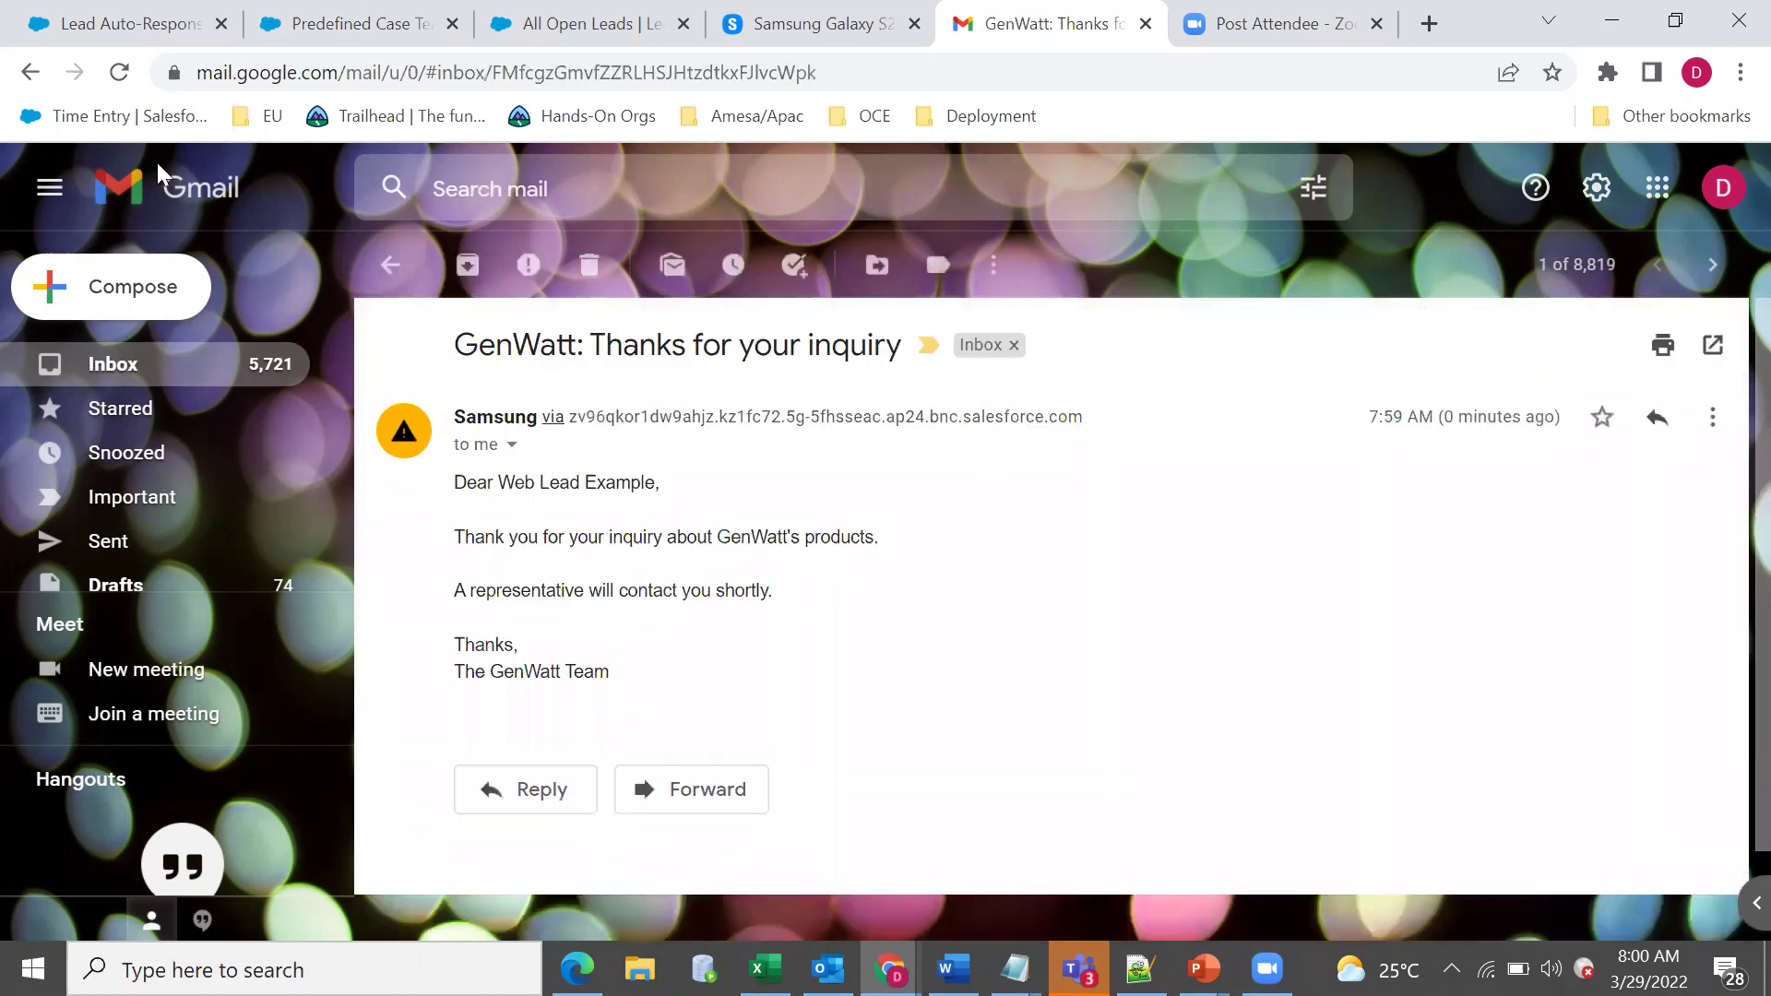
pyautogui.hotkey('ctrl', '3')
pyautogui.press('F5')
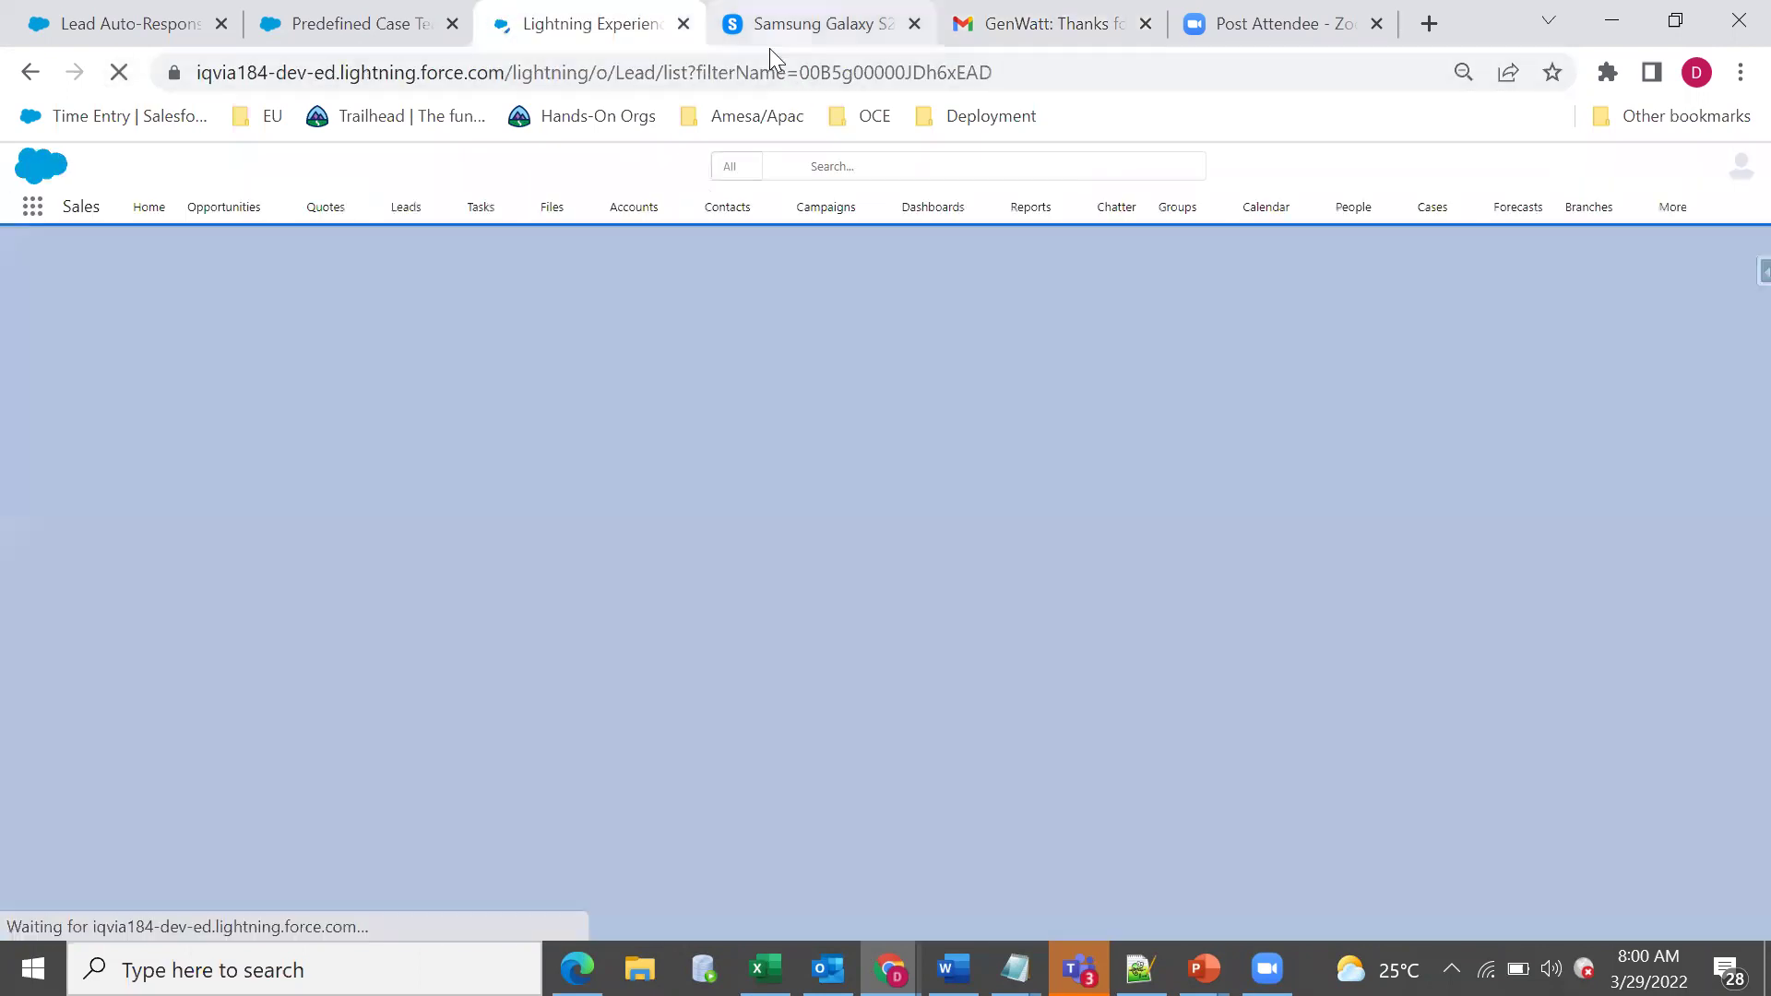
# View the Samsung Galaxy S22 Ultra redirect page, then return to the GenWatt e-mail.
pyautogui.click(770, 48)
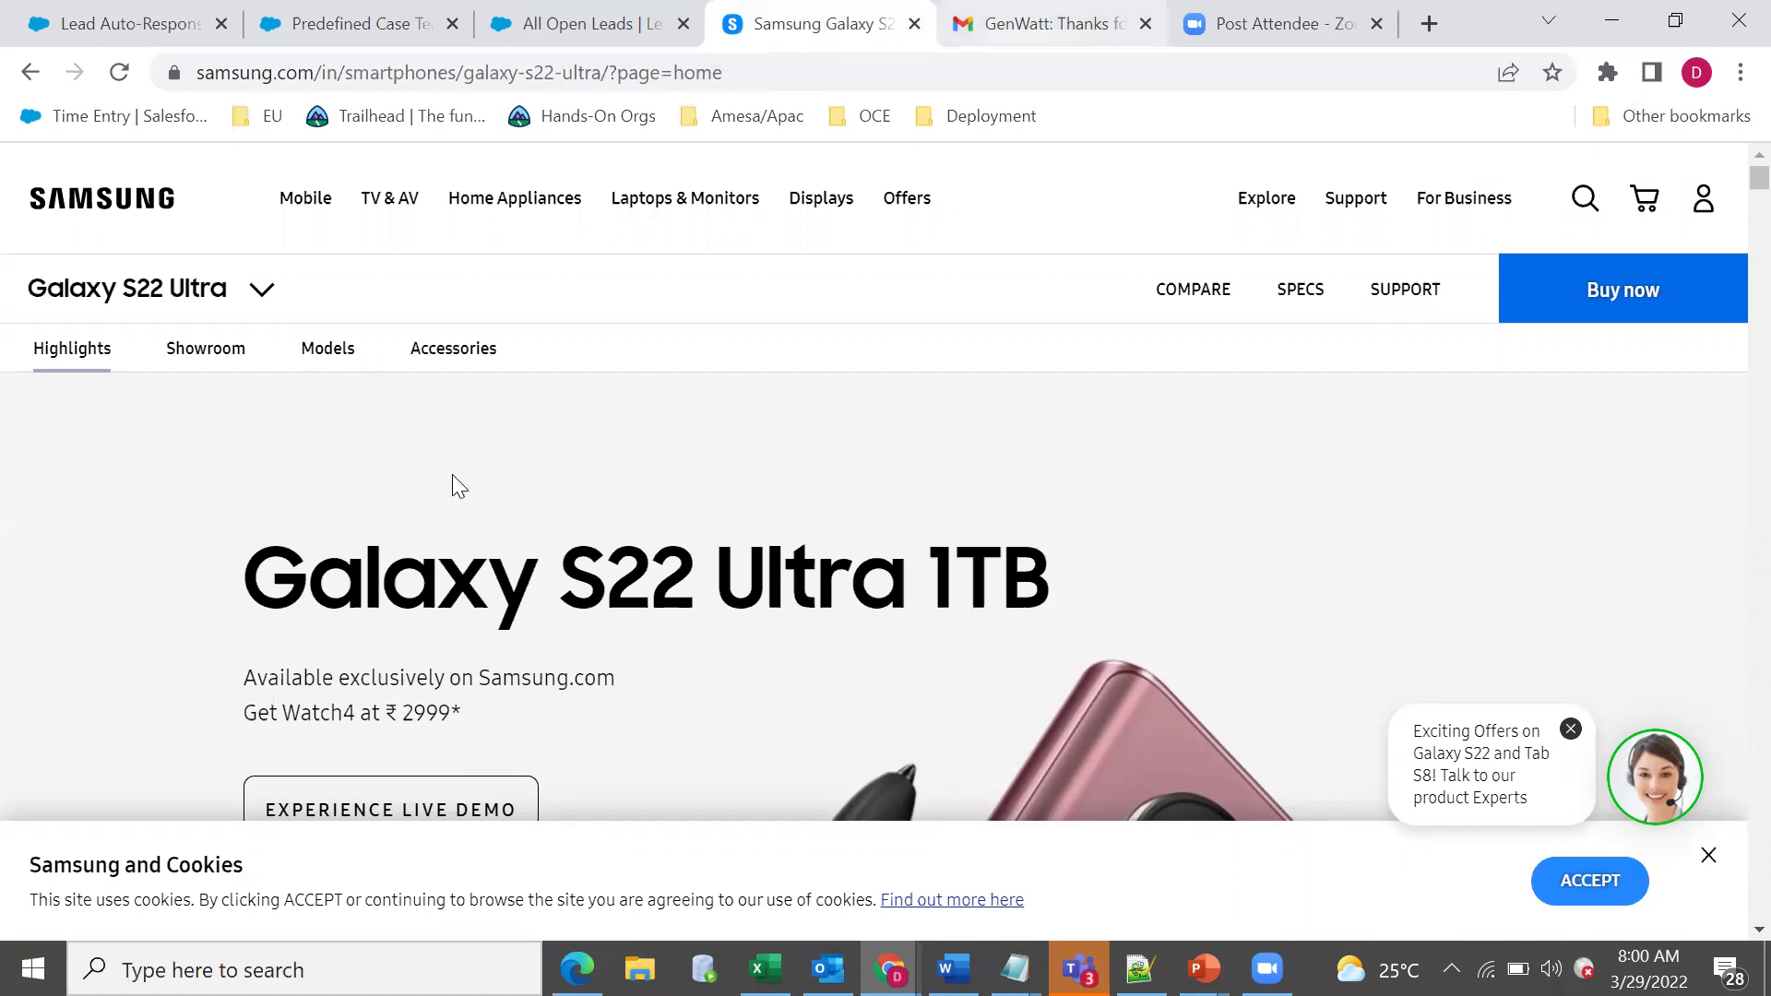
pyautogui.hotkey('ctrl', 'Tab')
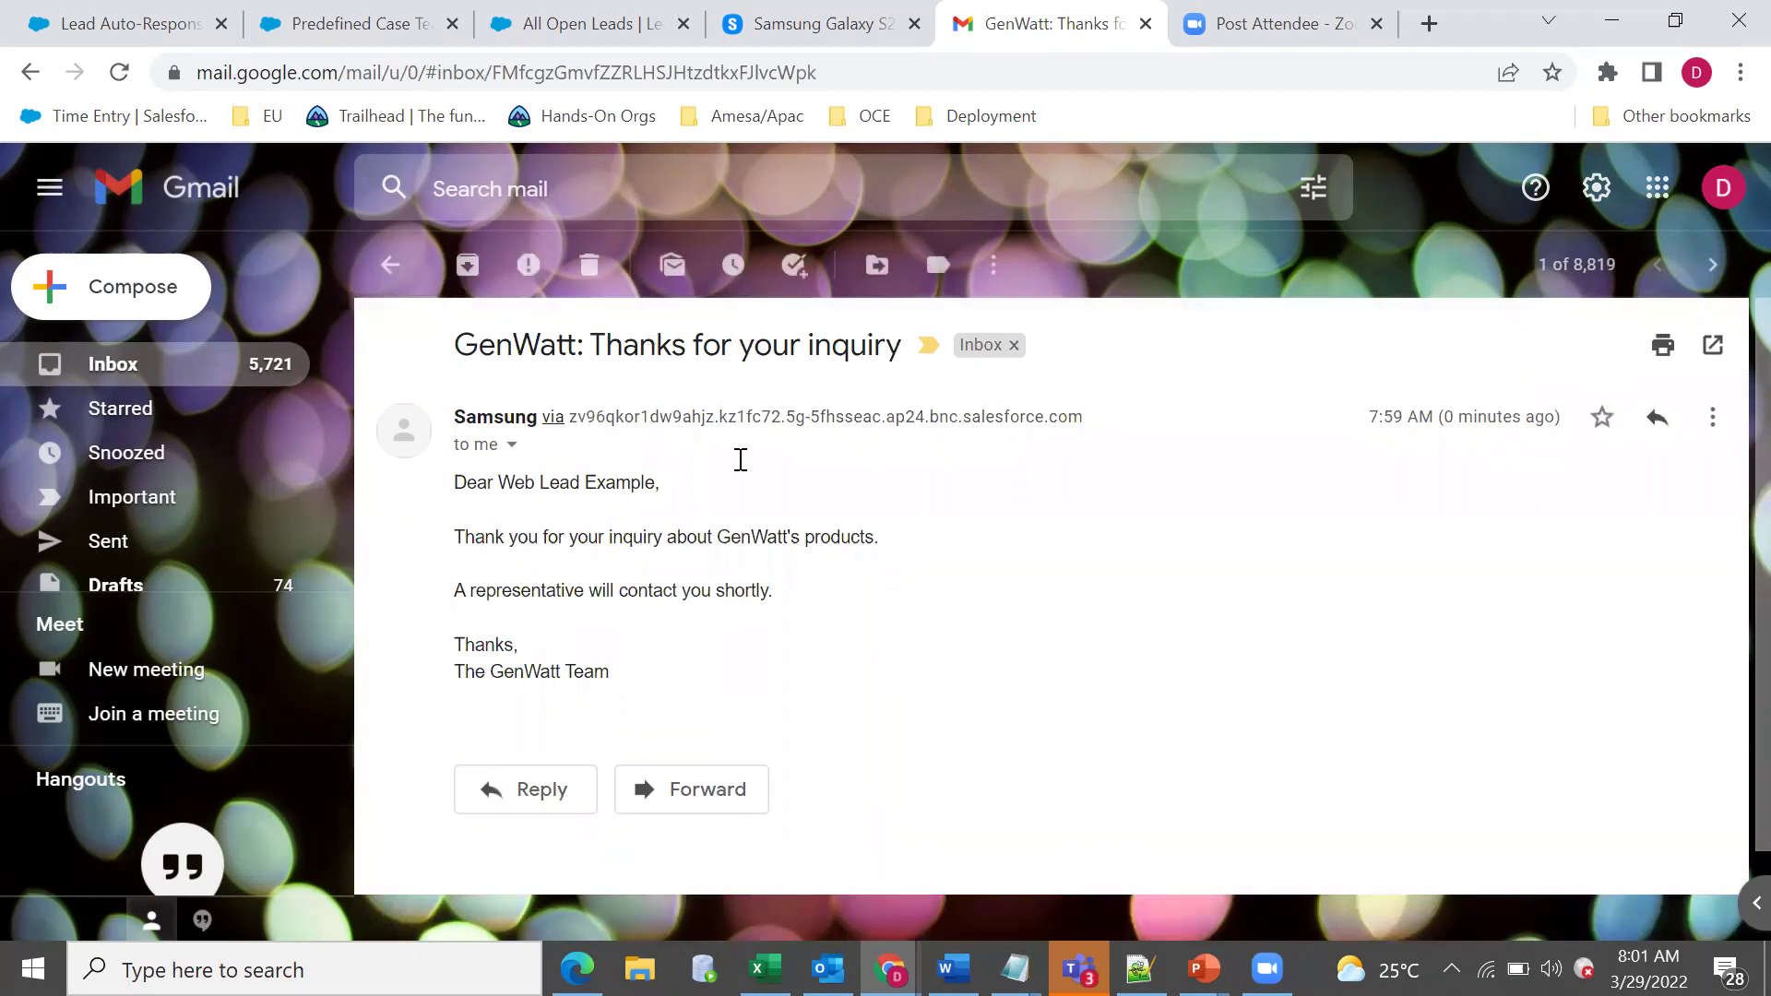
# Highlight the 'GenWatt: Thanks for your inquiry' subject and thank-you line, then return to Primary inbox.
pyautogui.doubleClick(595, 345)
pyautogui.click(407, 482)
pyautogui.tripleClick(810, 550)
pyautogui.tripleClick(776, 537)
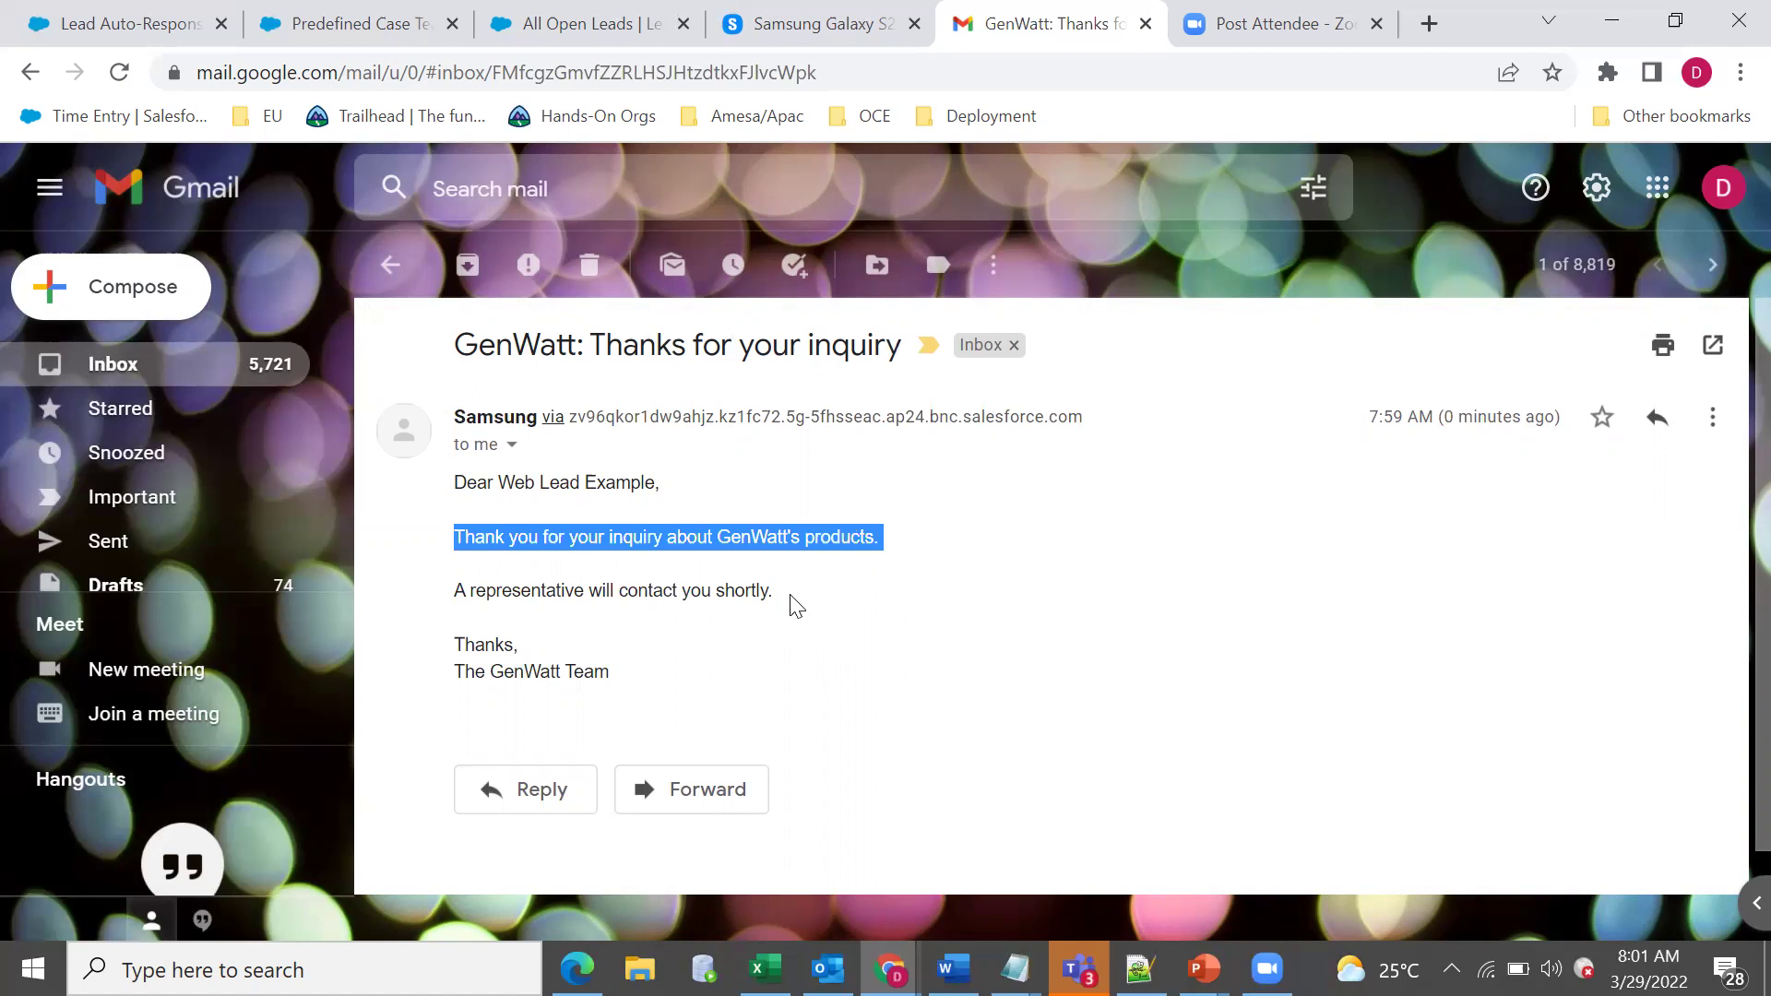
pyautogui.click(397, 273)
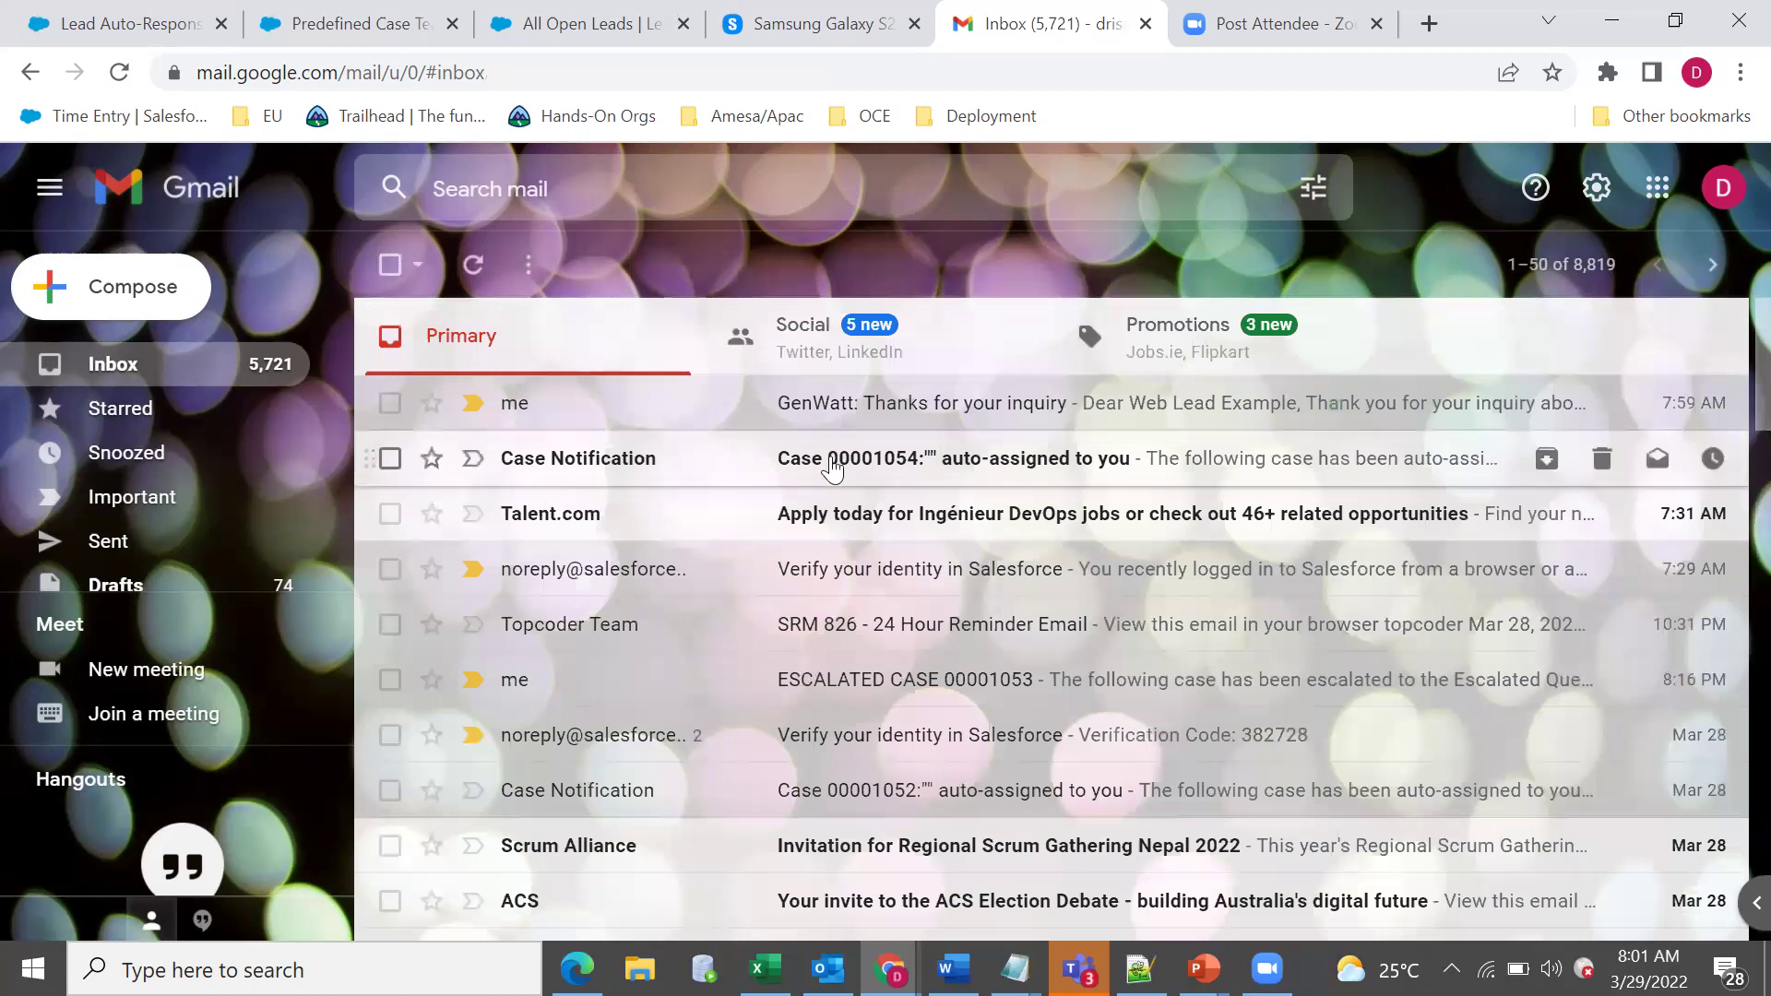
# Read the Case 00001054 auto-assigned notification, highlighting its subject, then go back to the inbox.
pyautogui.click(766, 452)
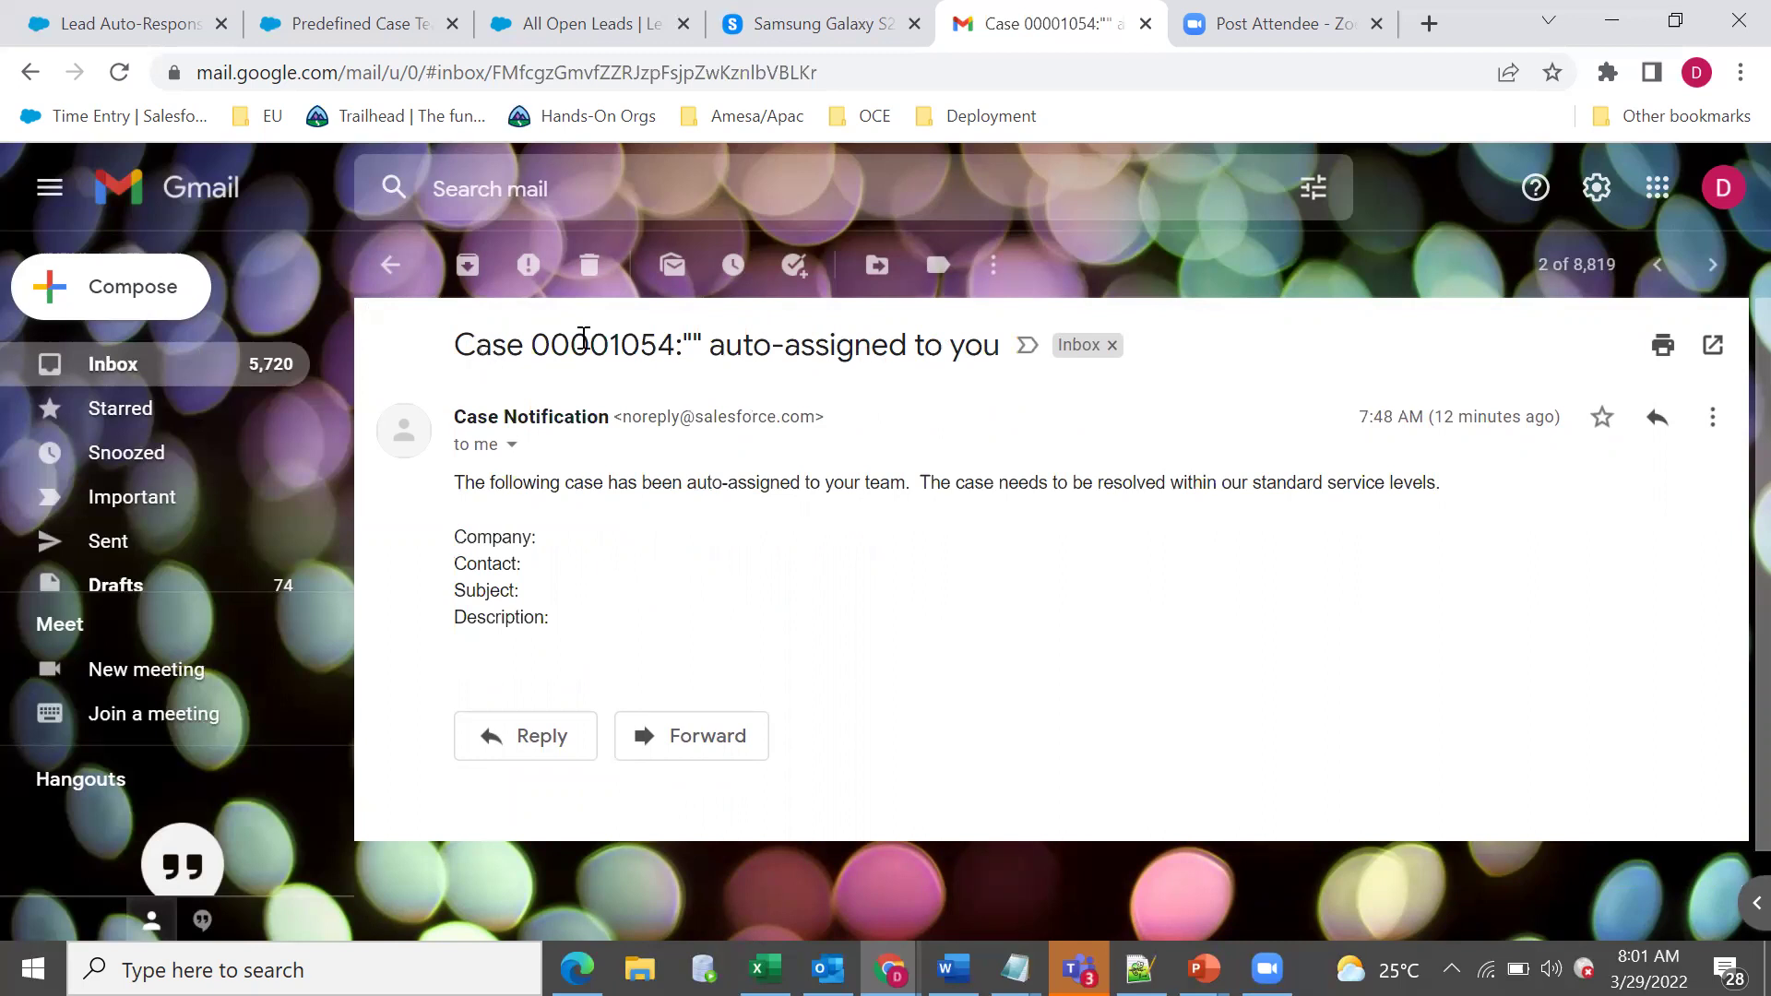
pyautogui.tripleClick(689, 349)
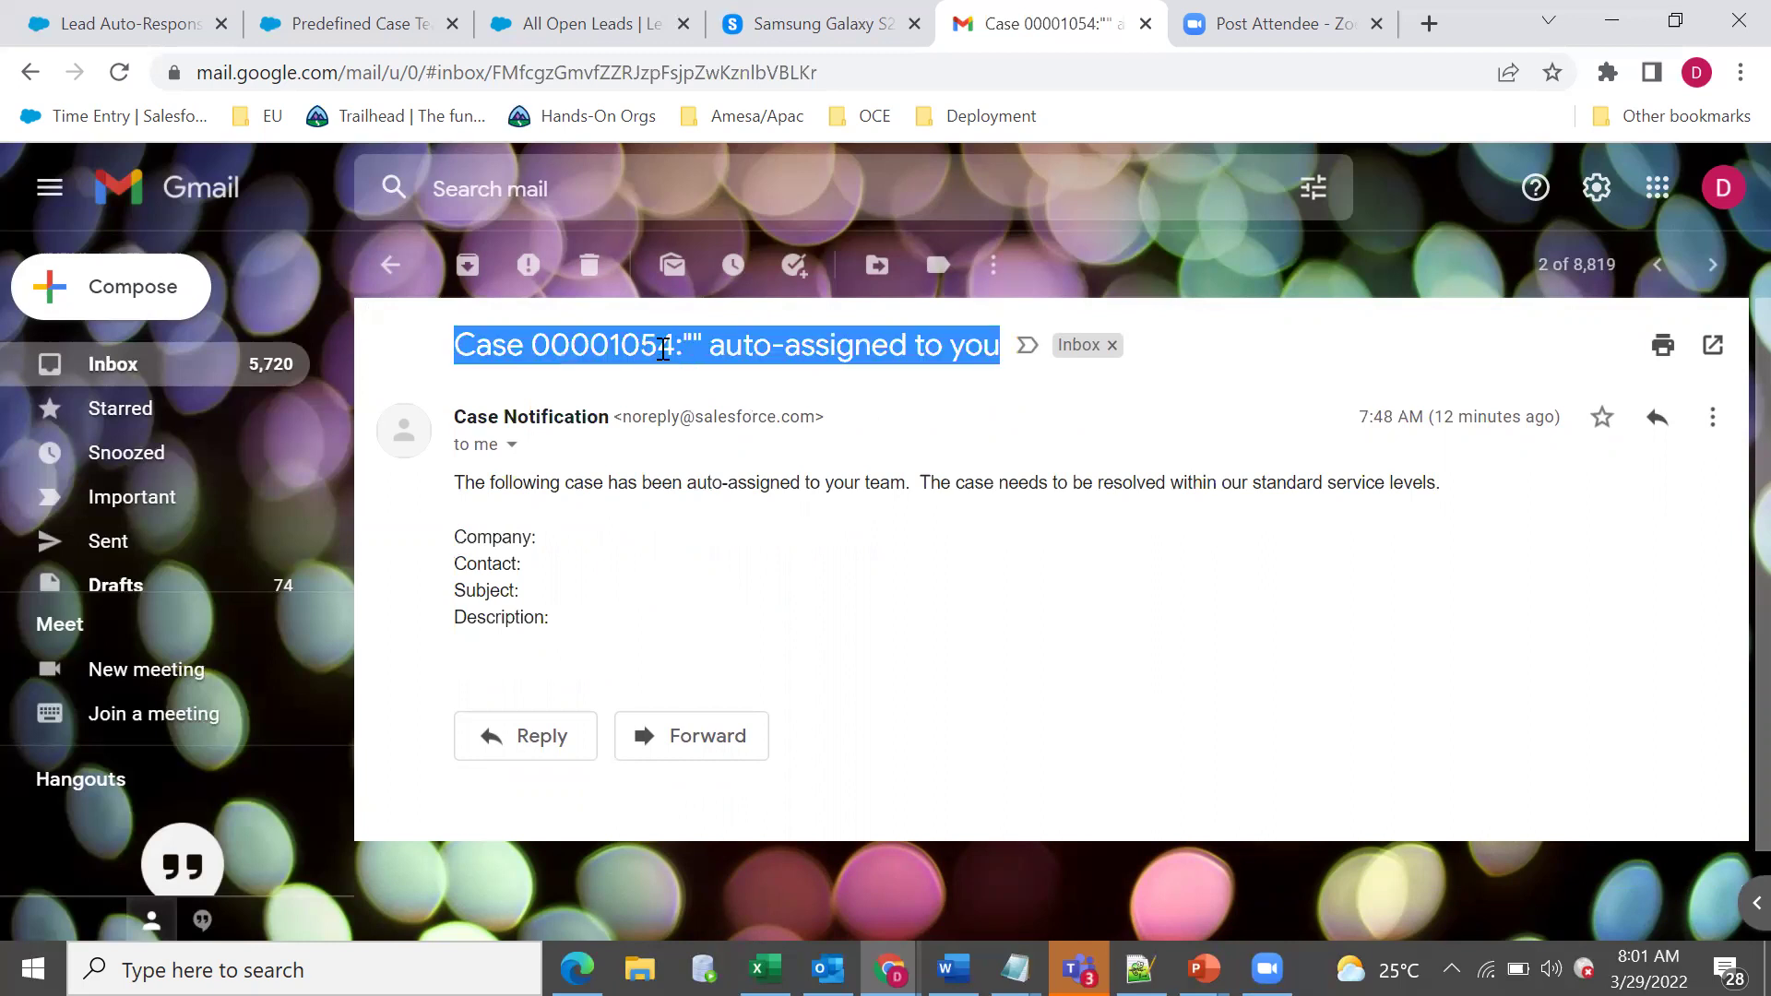
pyautogui.click(393, 267)
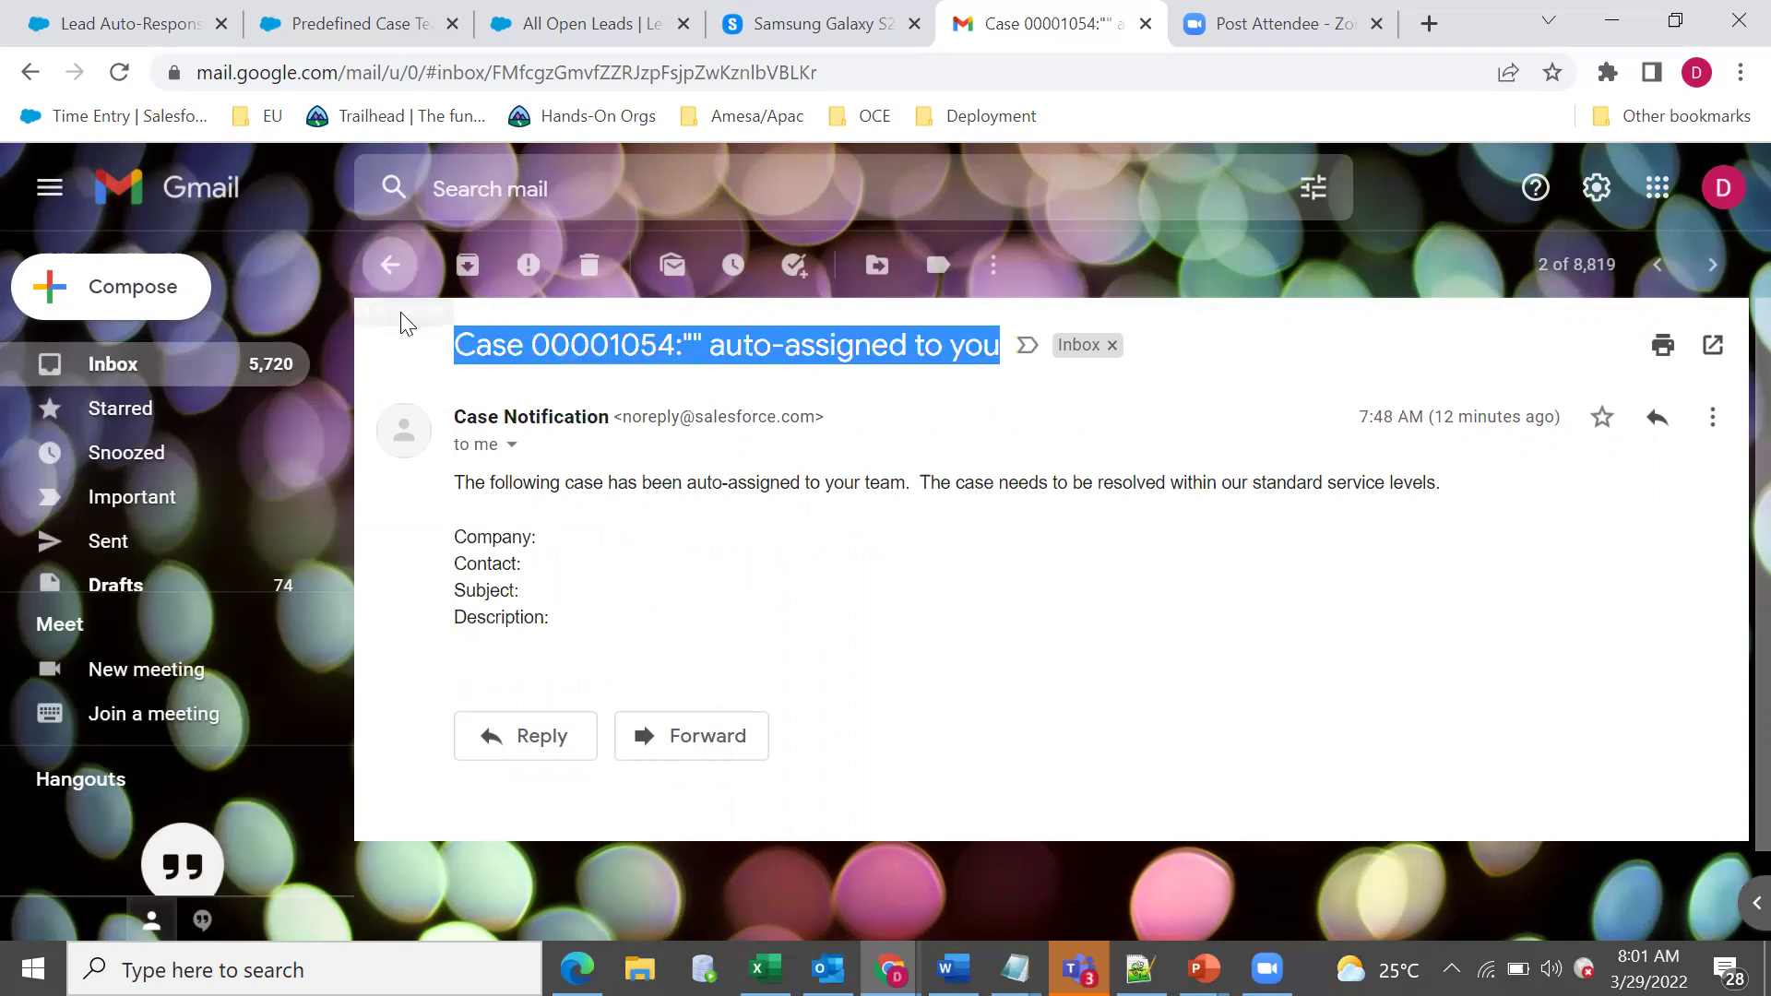
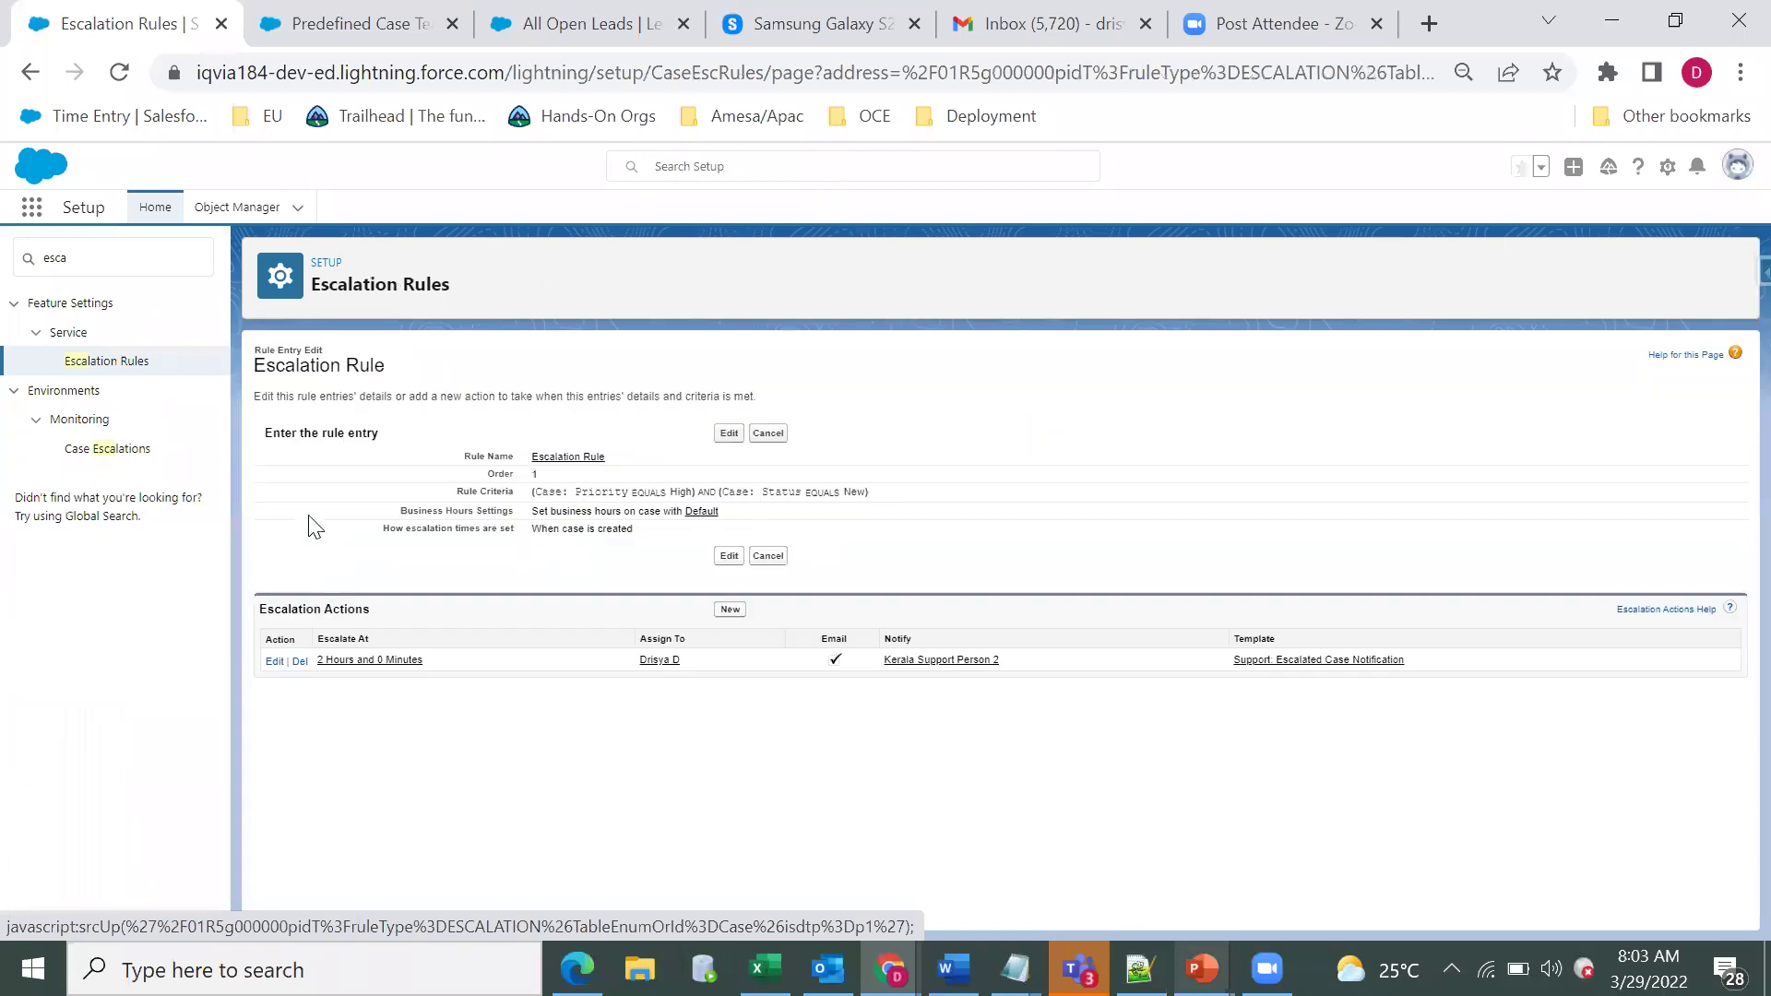
# Open the escalation rule entry's edit form to review sort order 1, Priority High, Status New, and timing.
pyautogui.click(728, 434)
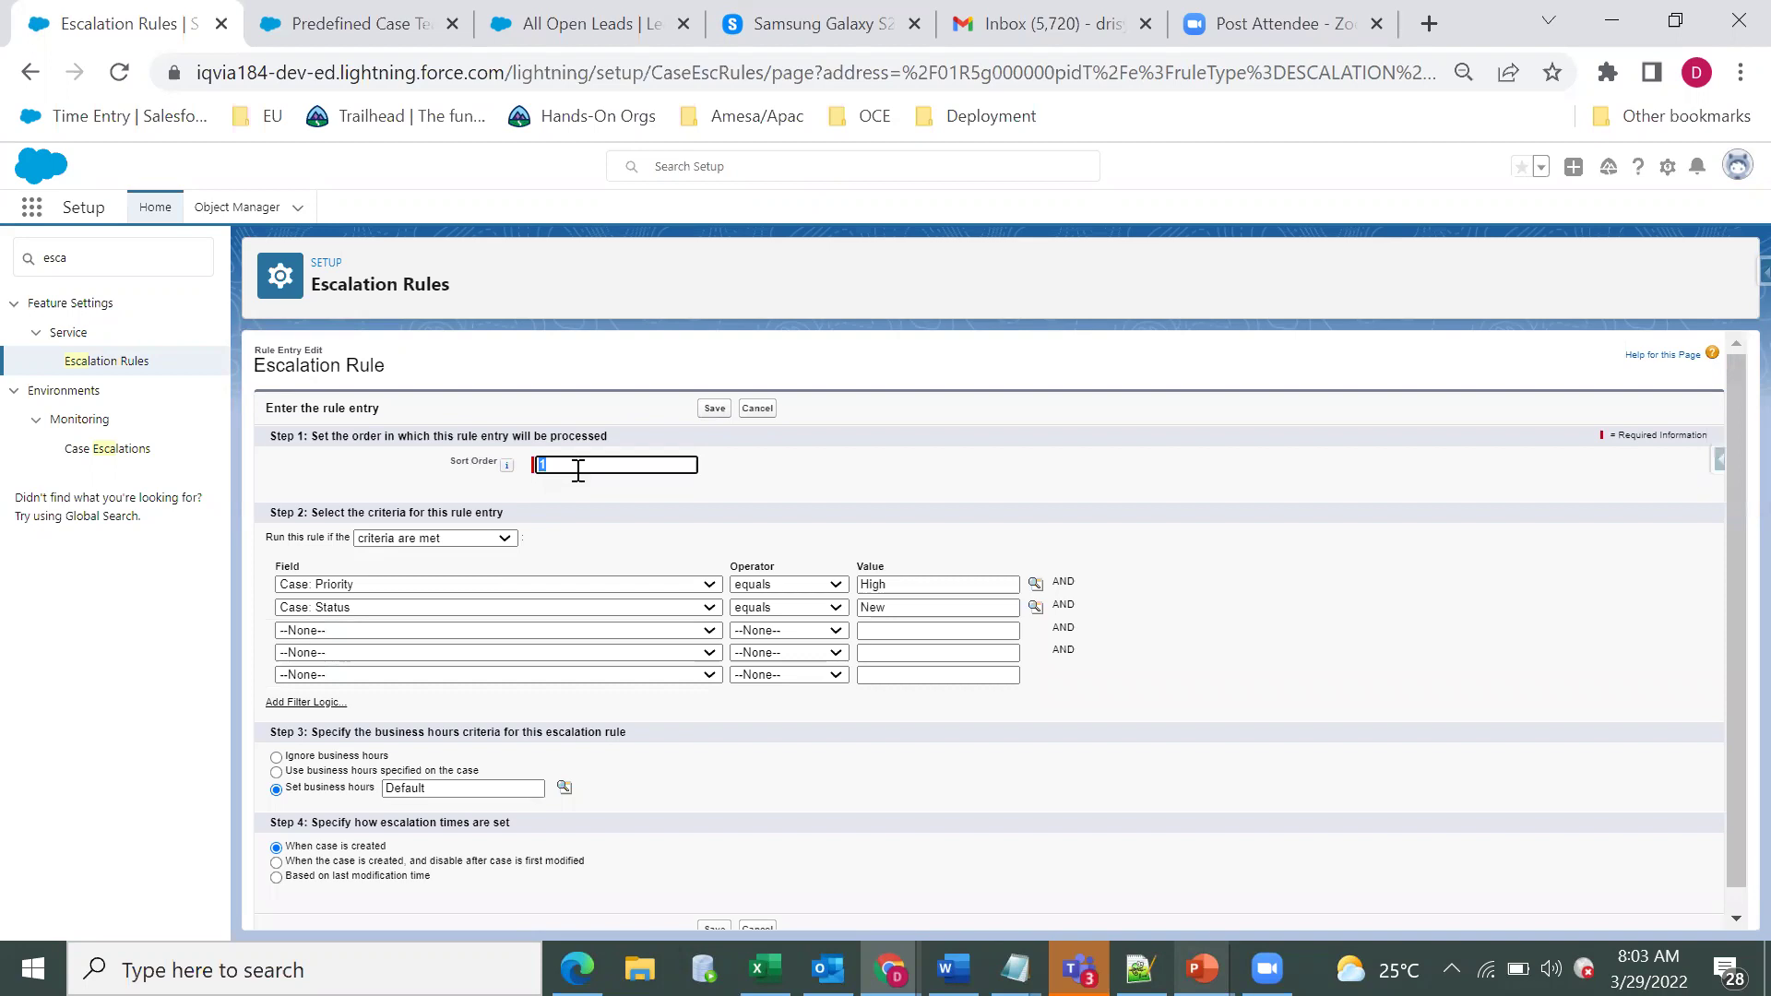
pyautogui.click(303, 535)
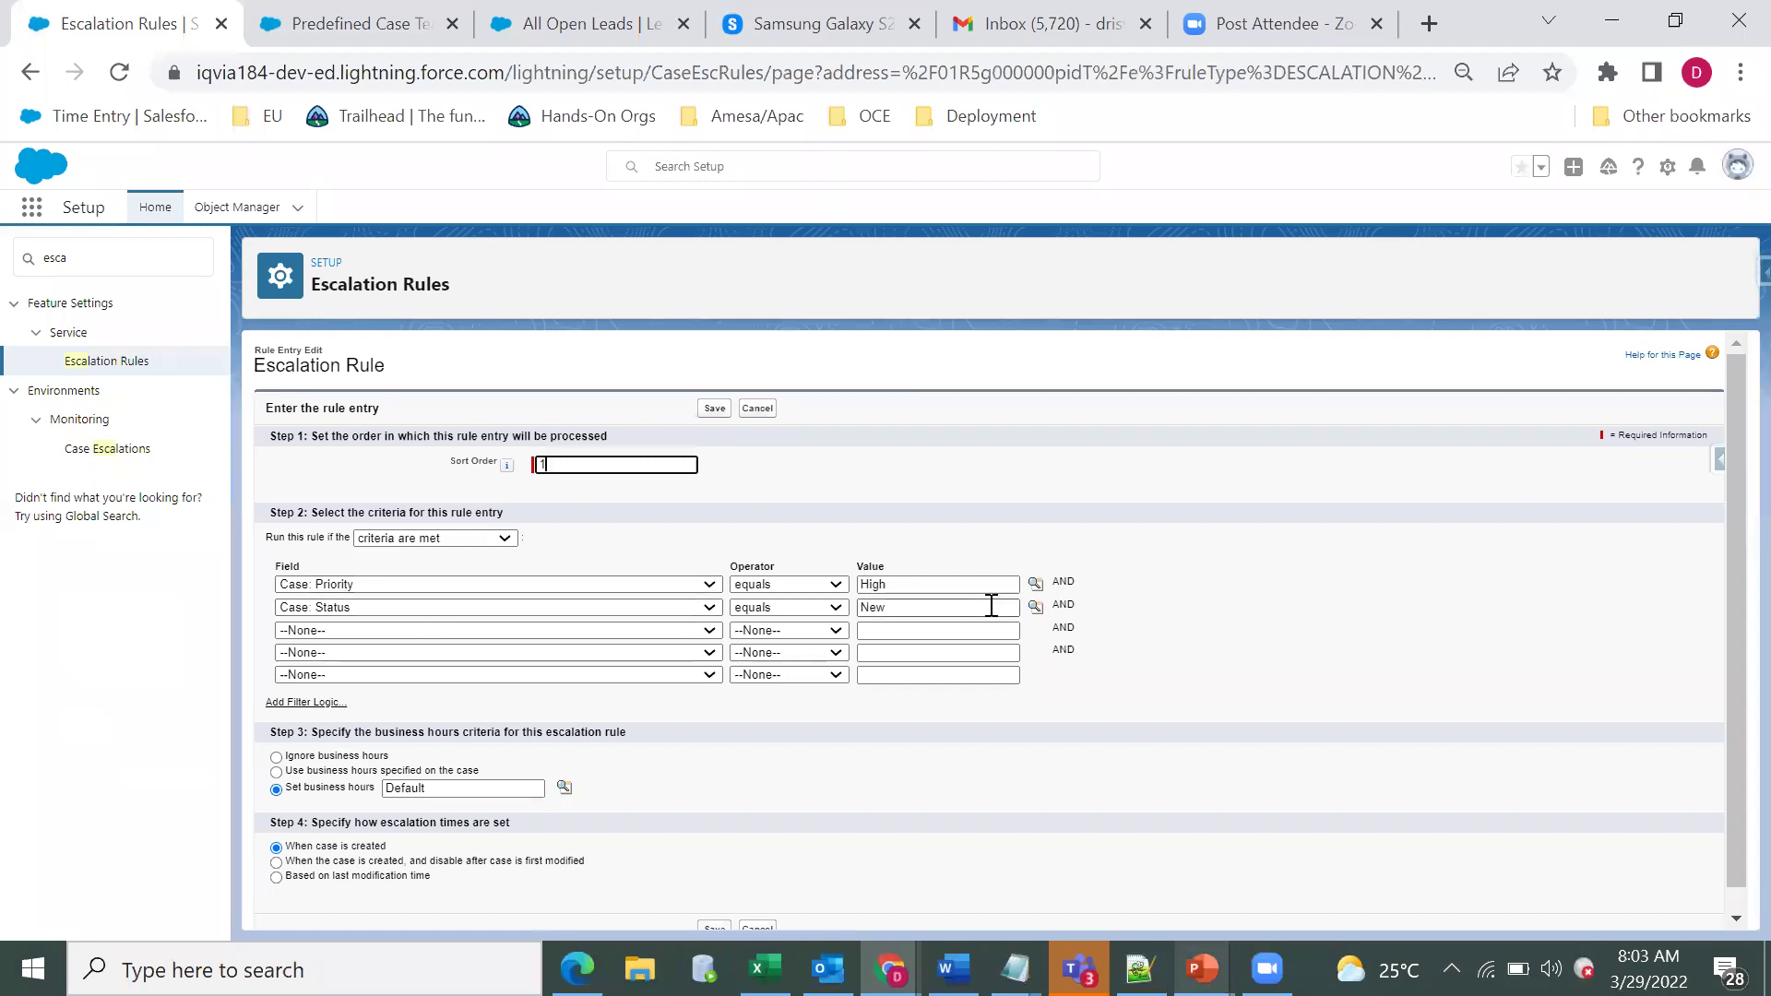
pyautogui.click(1348, 586)
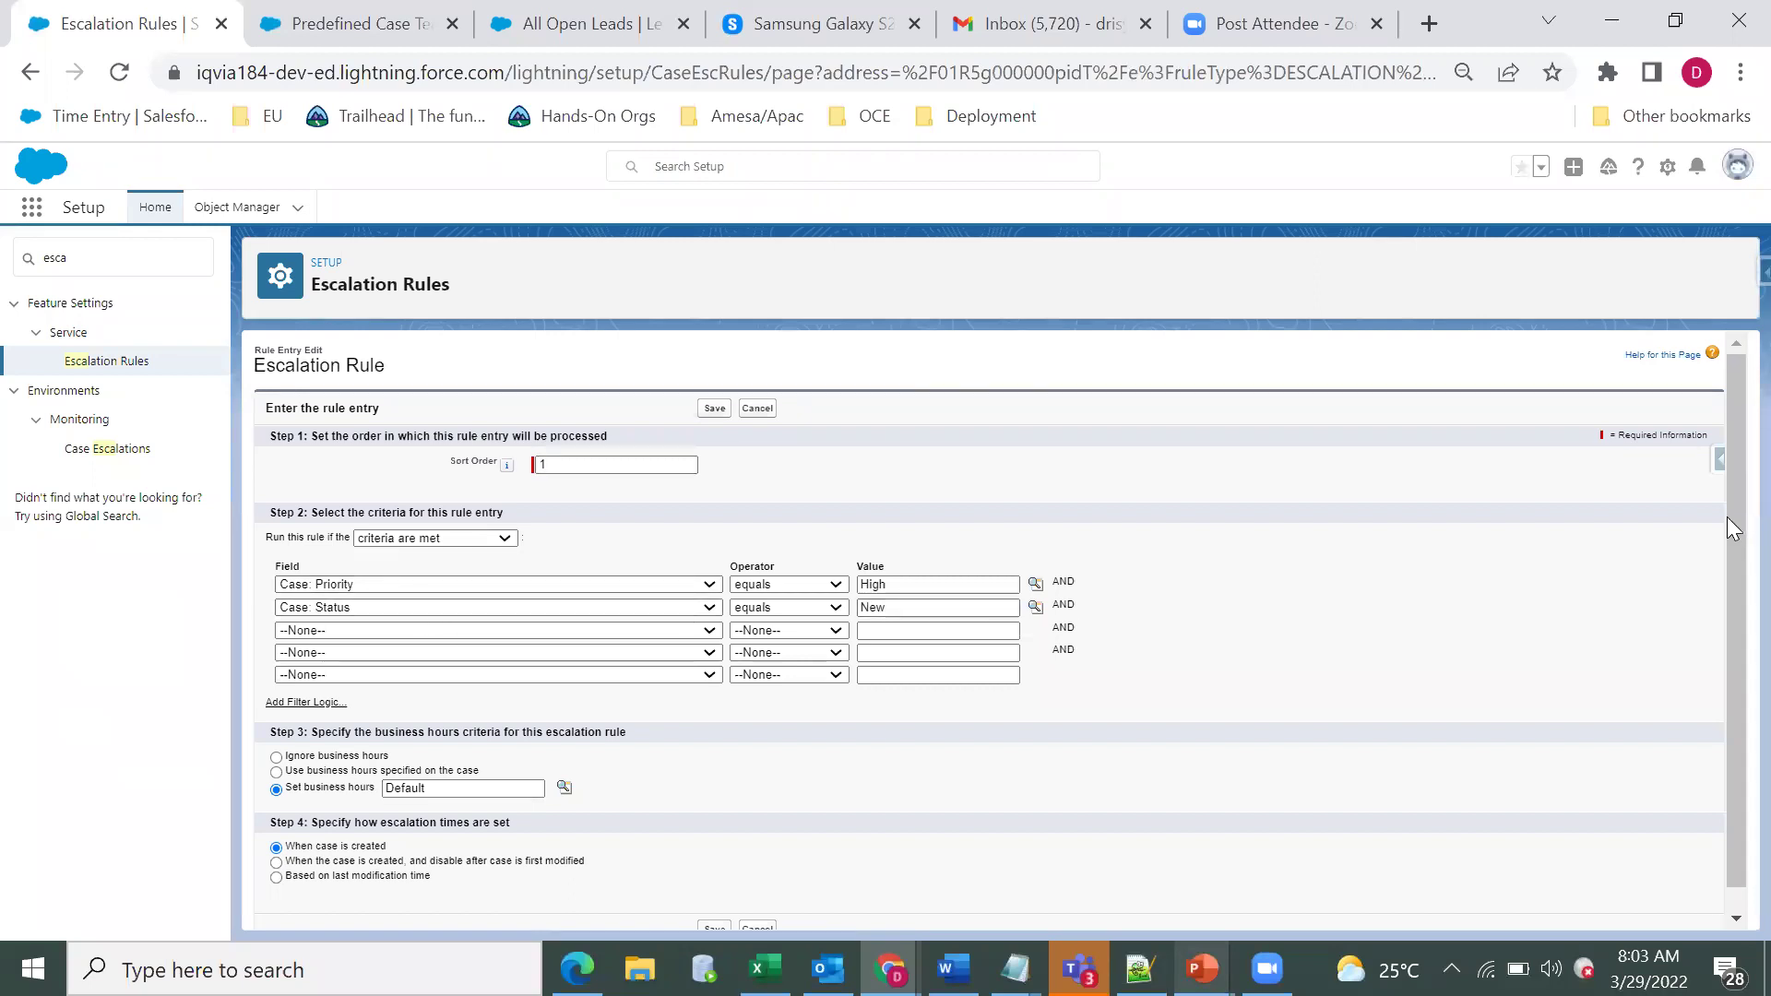
pyautogui.scroll(-1, 489, 679)
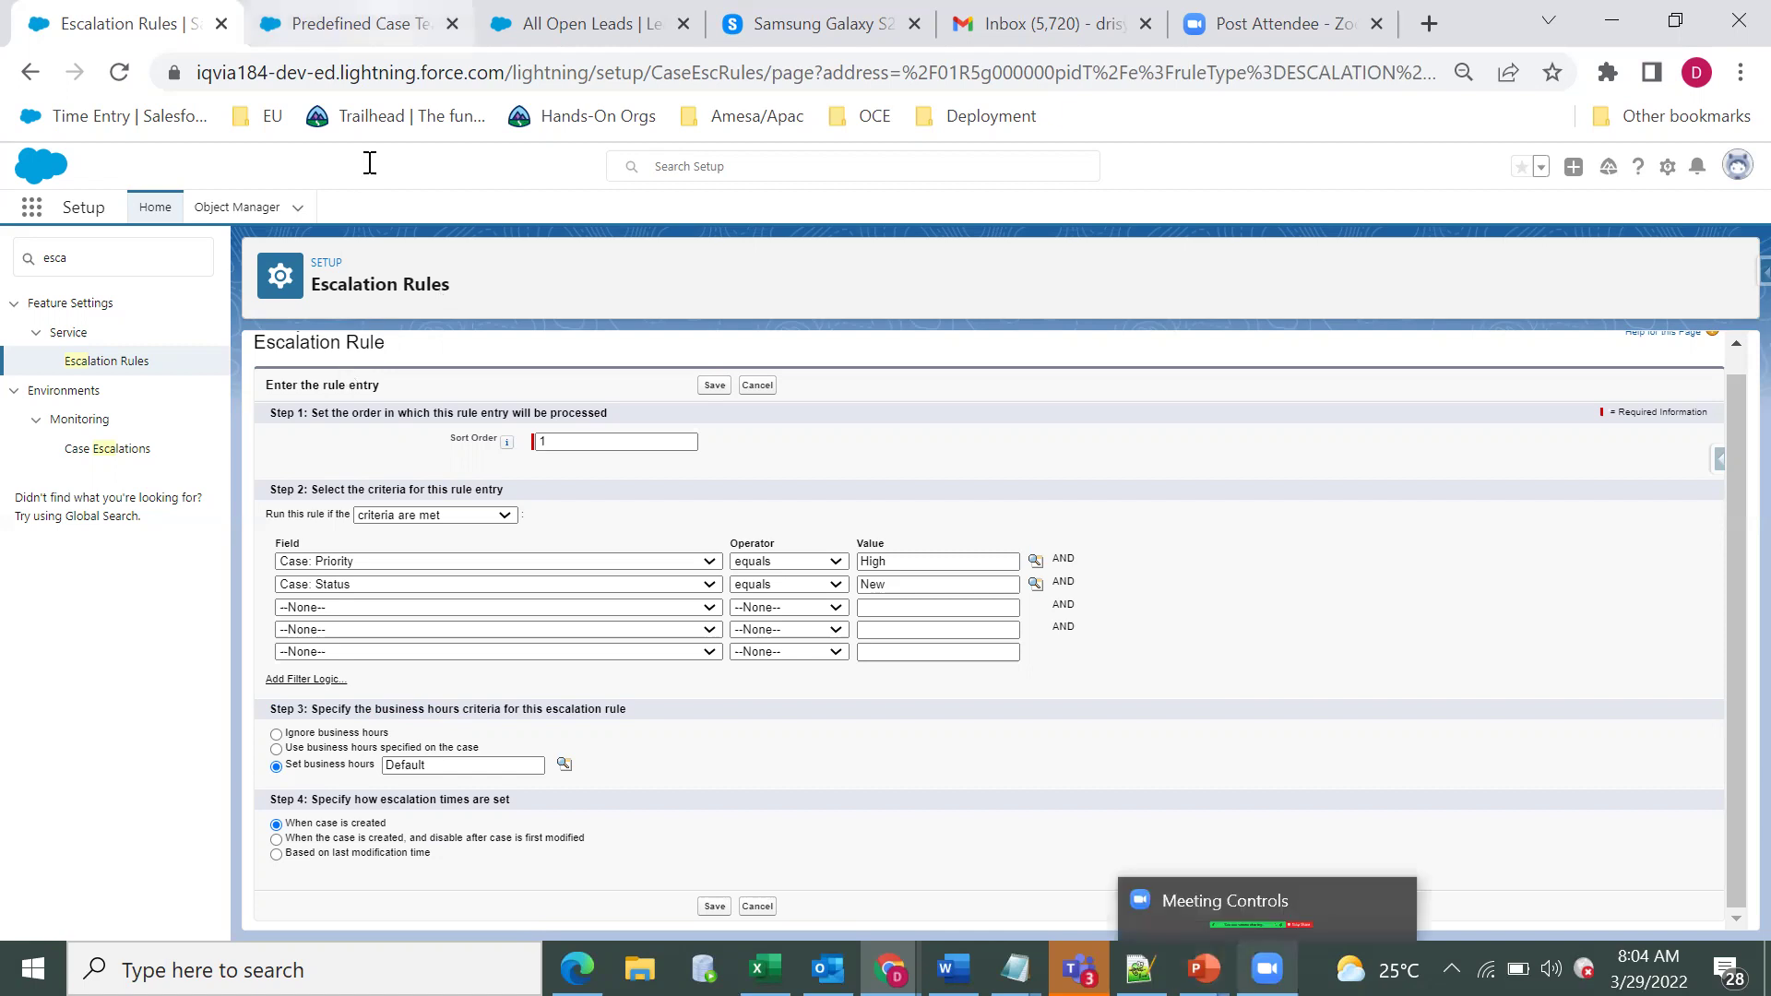
pyautogui.click(351, 23)
pyautogui.click(109, 251)
pyautogui.hotkey('ctrl', 'a')
pyautogui.write('bu')
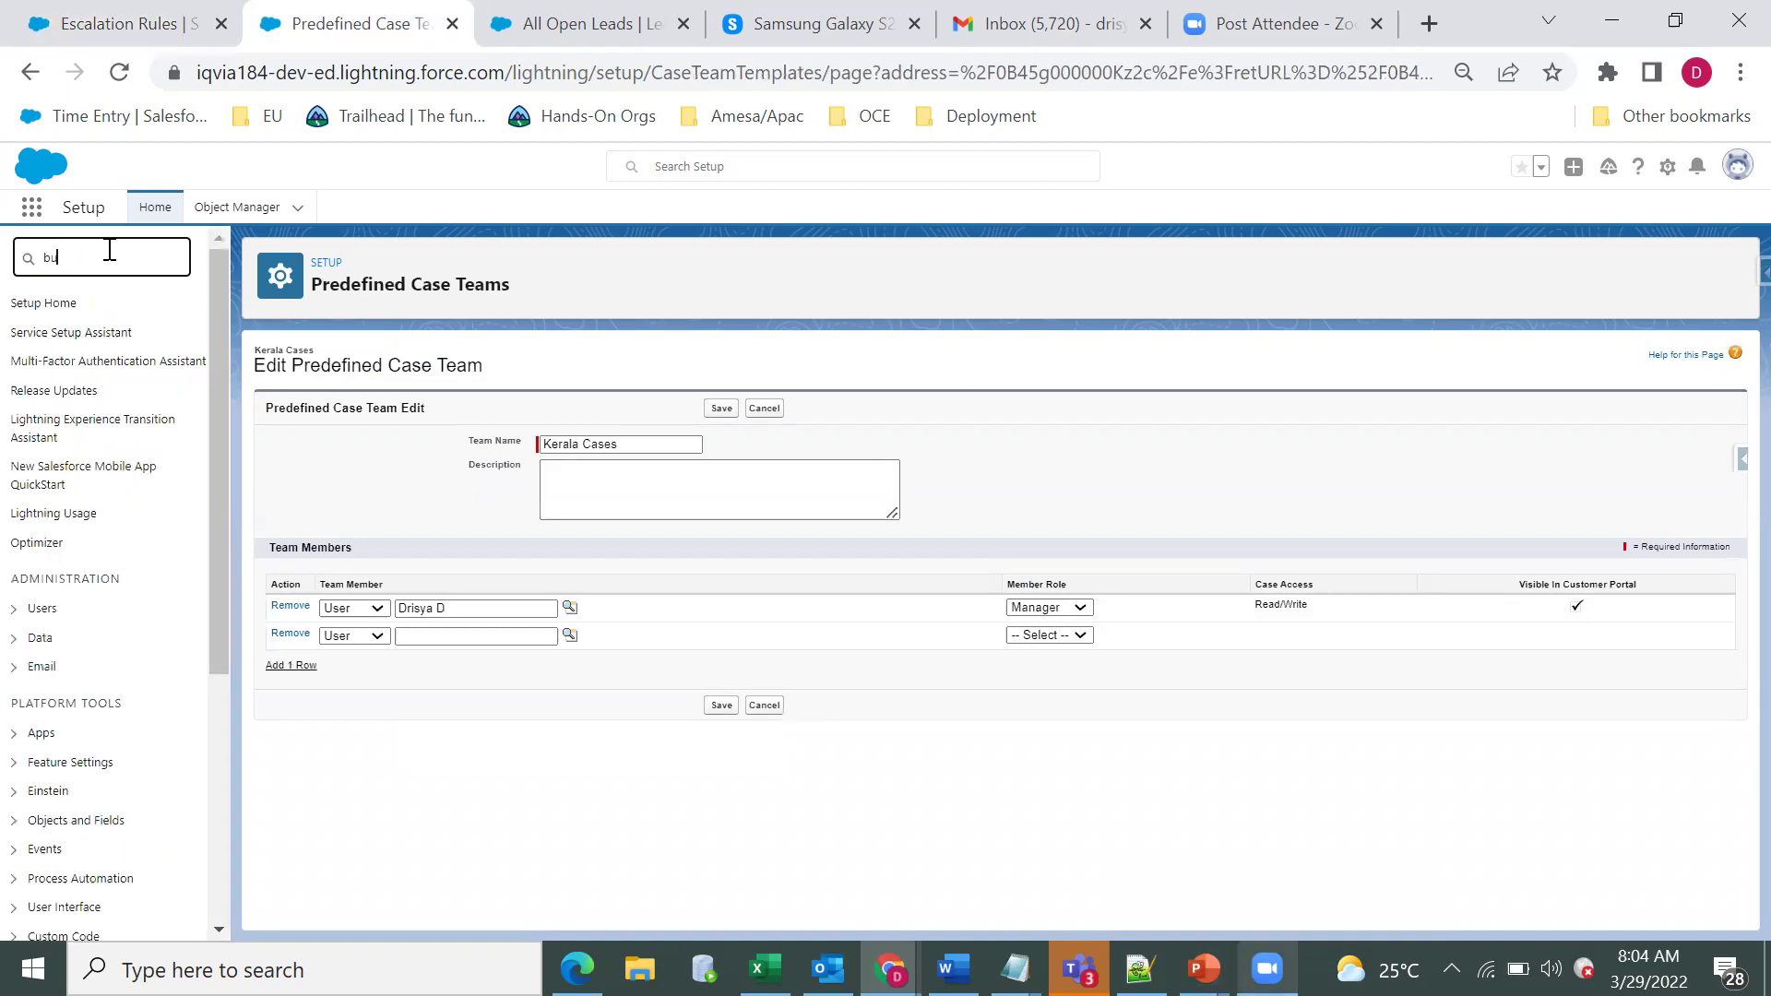
pyautogui.write('si')
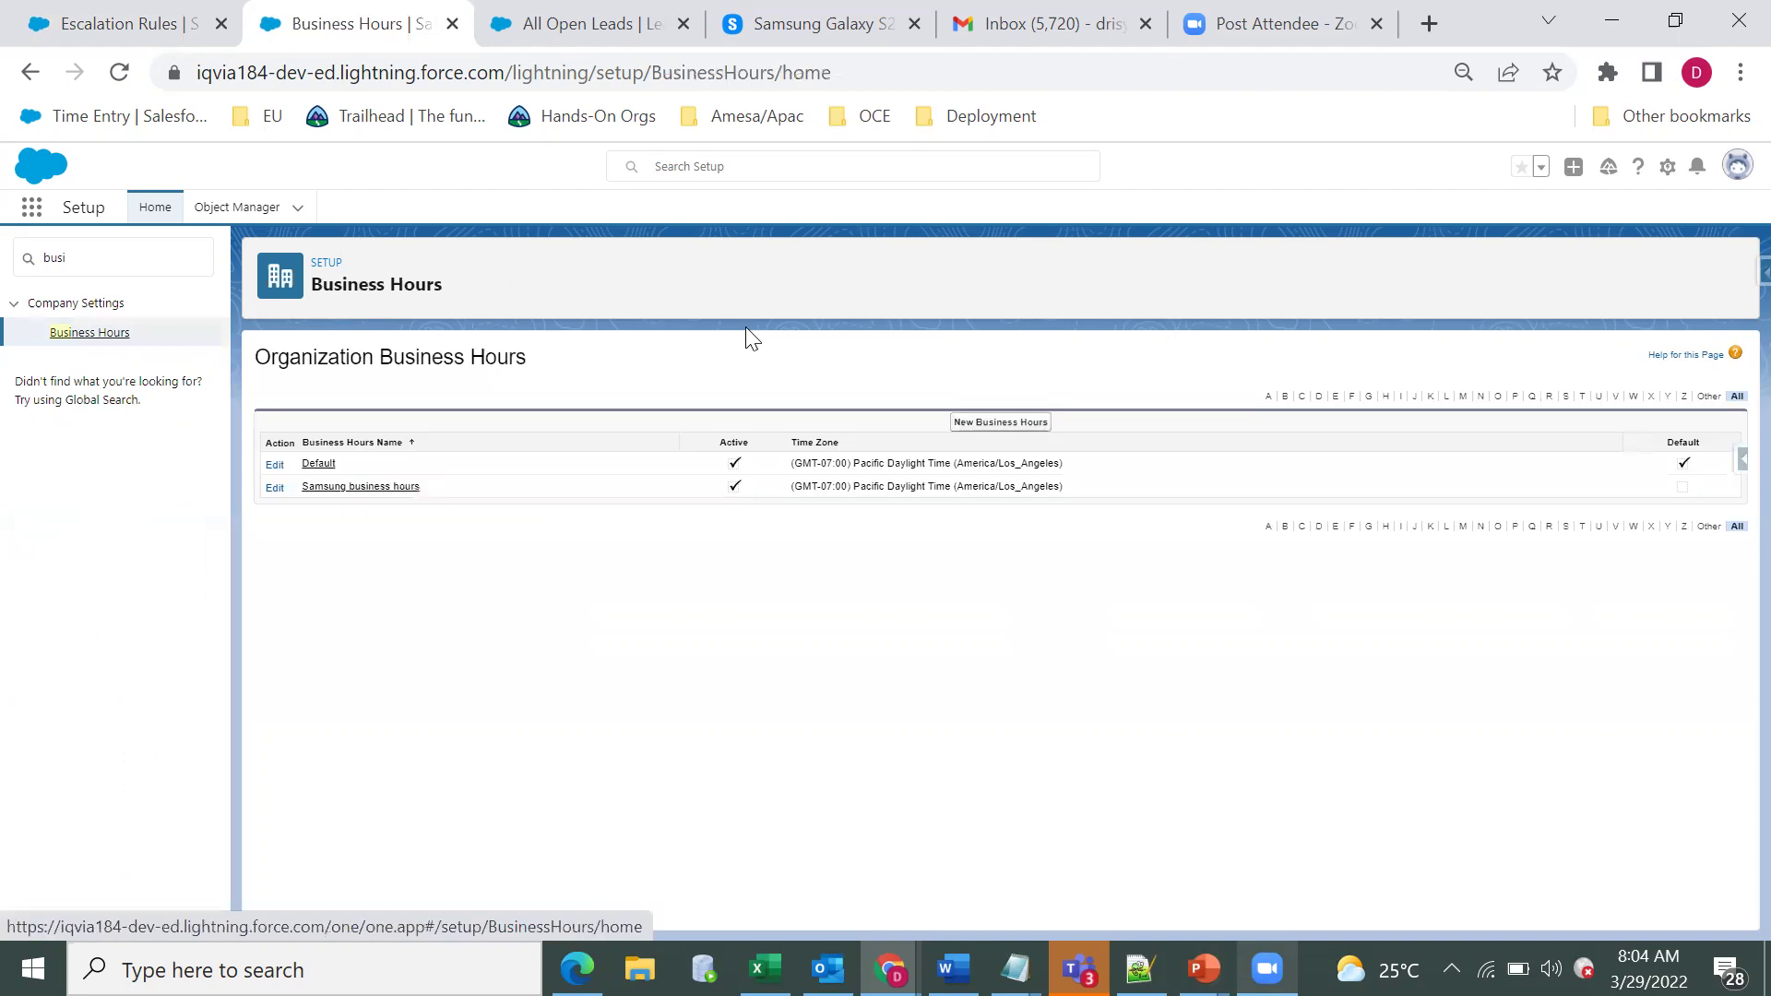
pyautogui.click(275, 488)
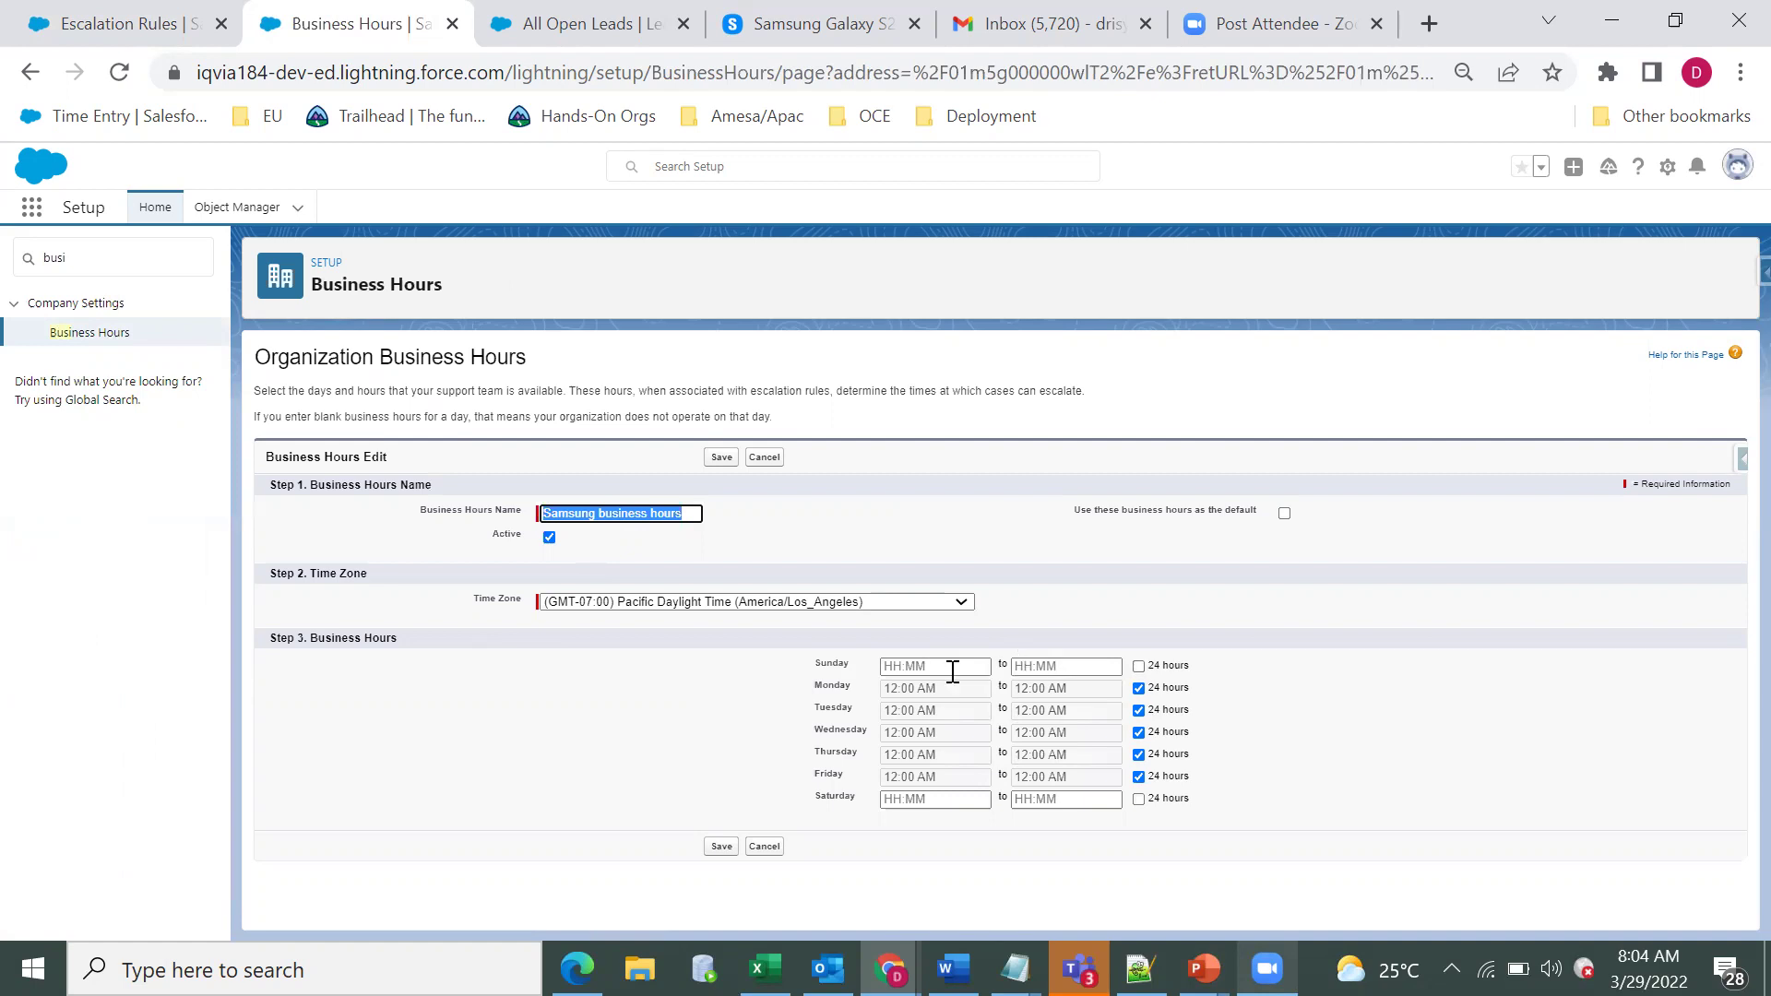
pyautogui.click(901, 667)
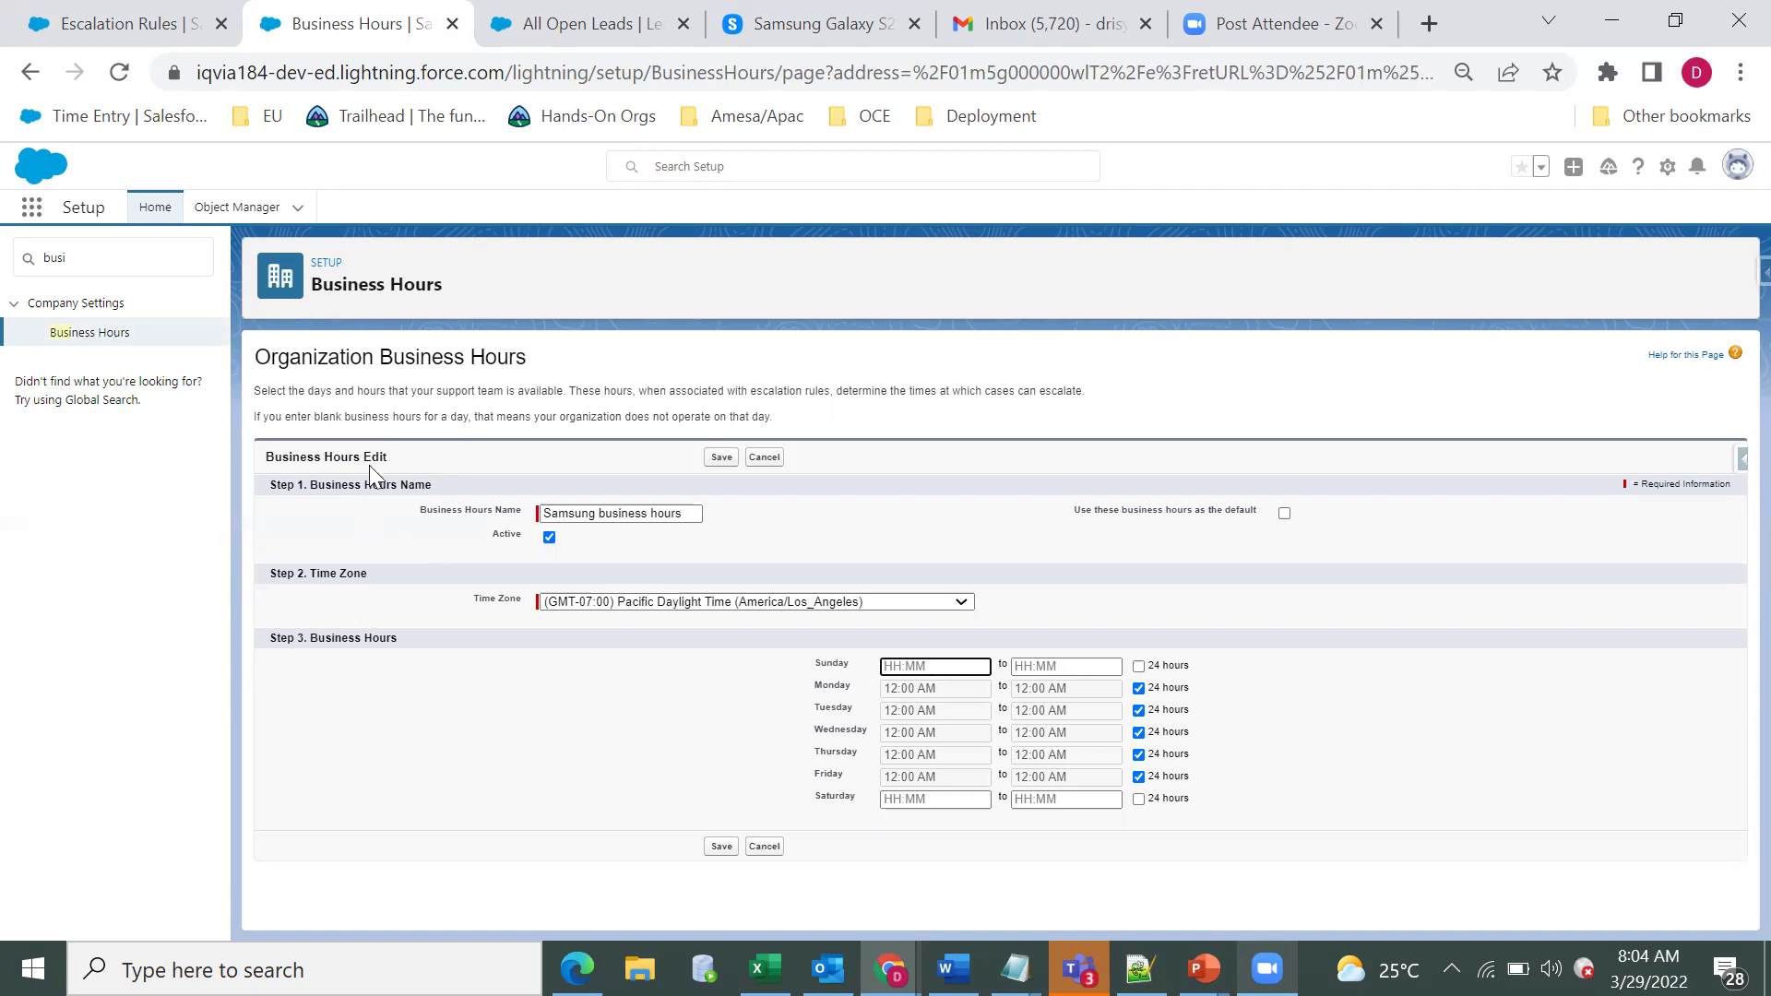
pyautogui.click(120, 21)
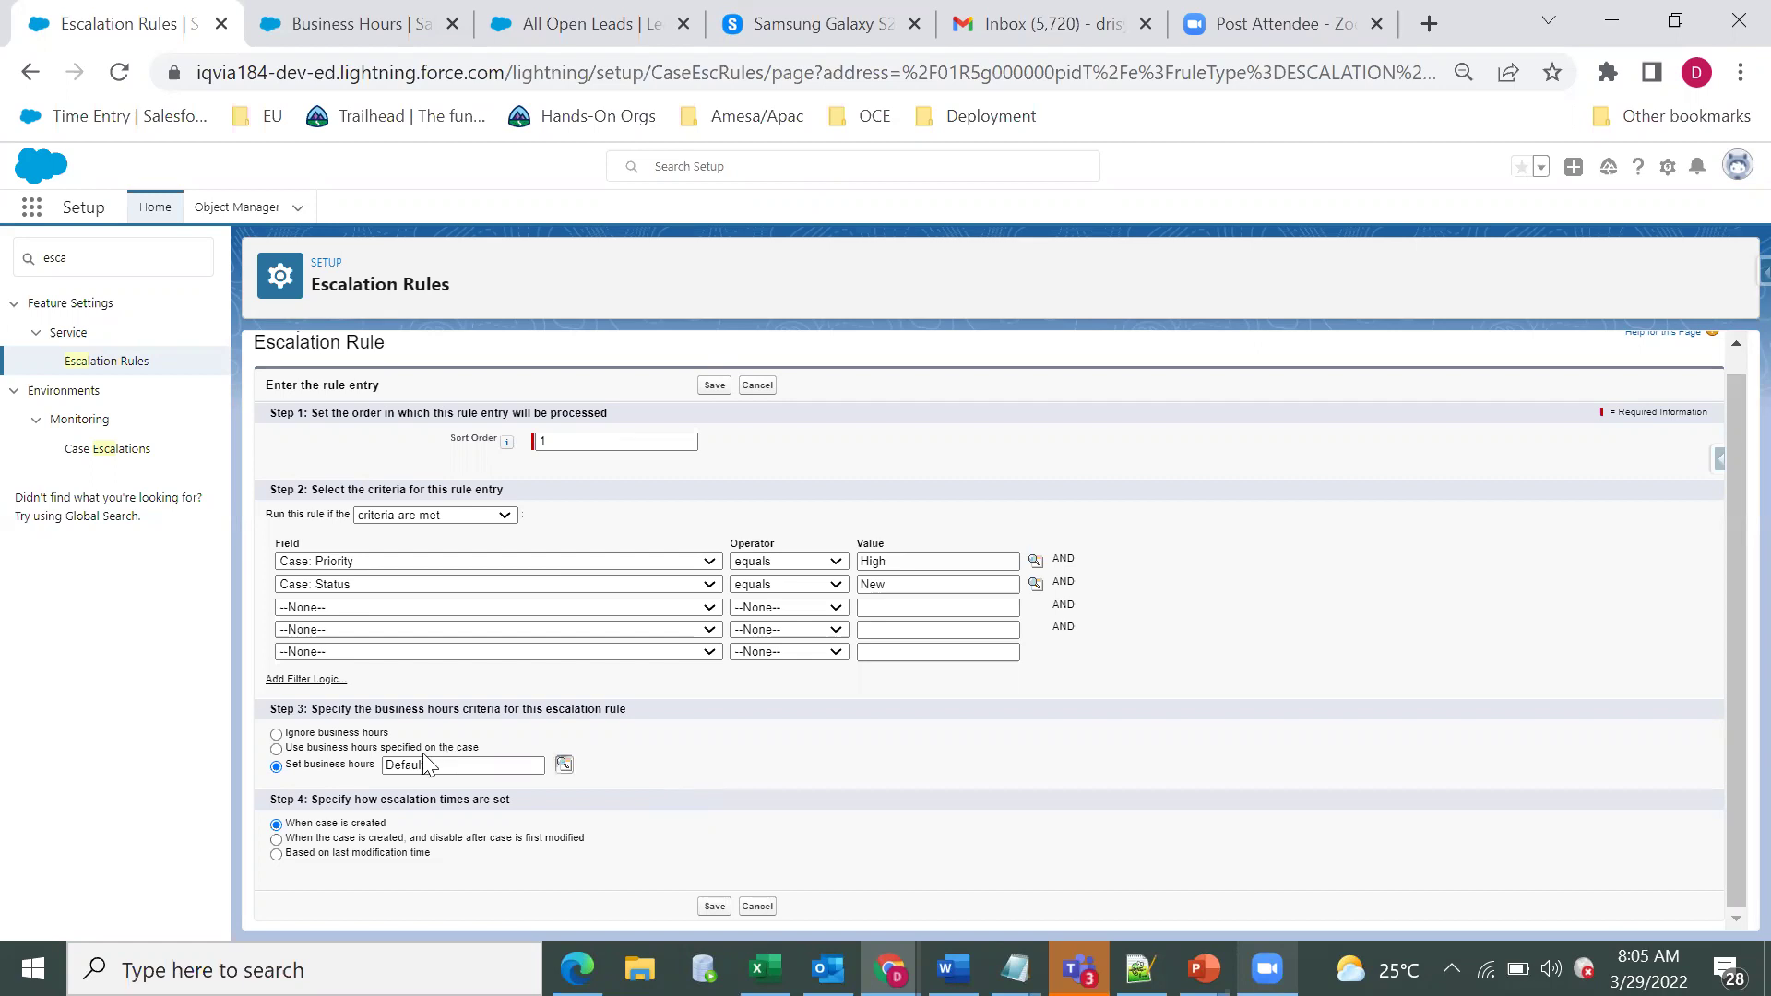
pyautogui.click(335, 736)
pyautogui.tripleClick(334, 736)
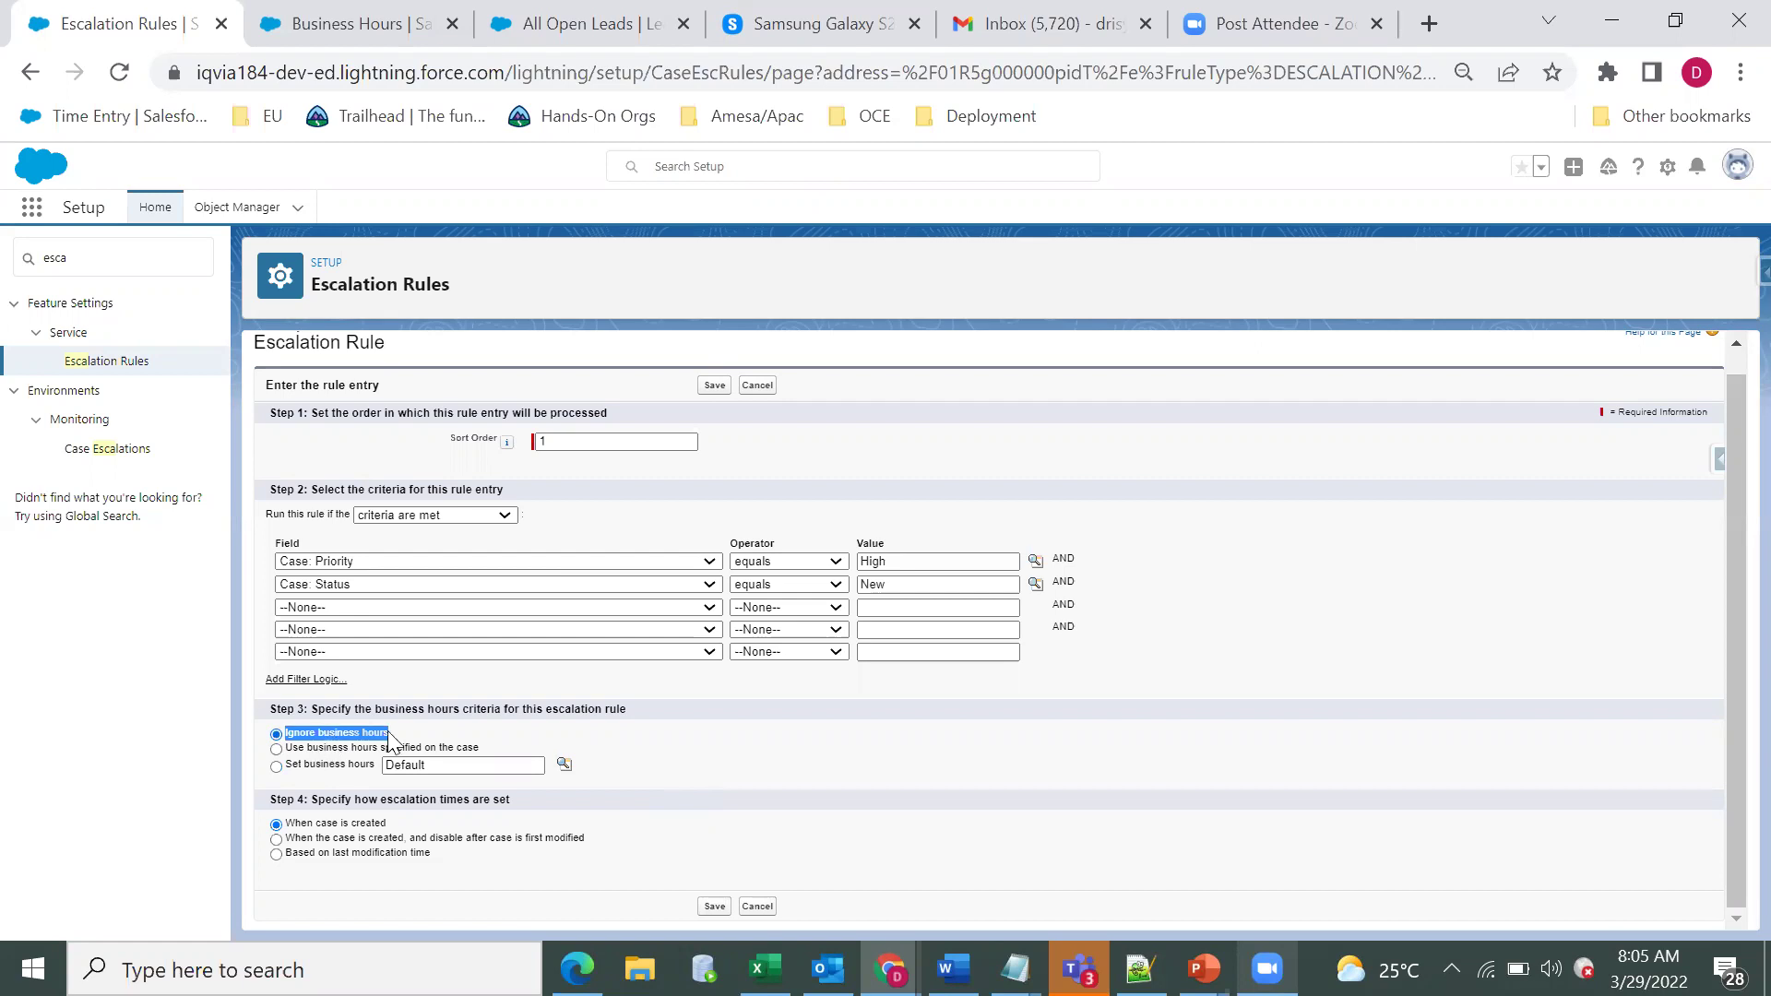
pyautogui.click(276, 749)
pyautogui.click(276, 774)
pyautogui.click(276, 768)
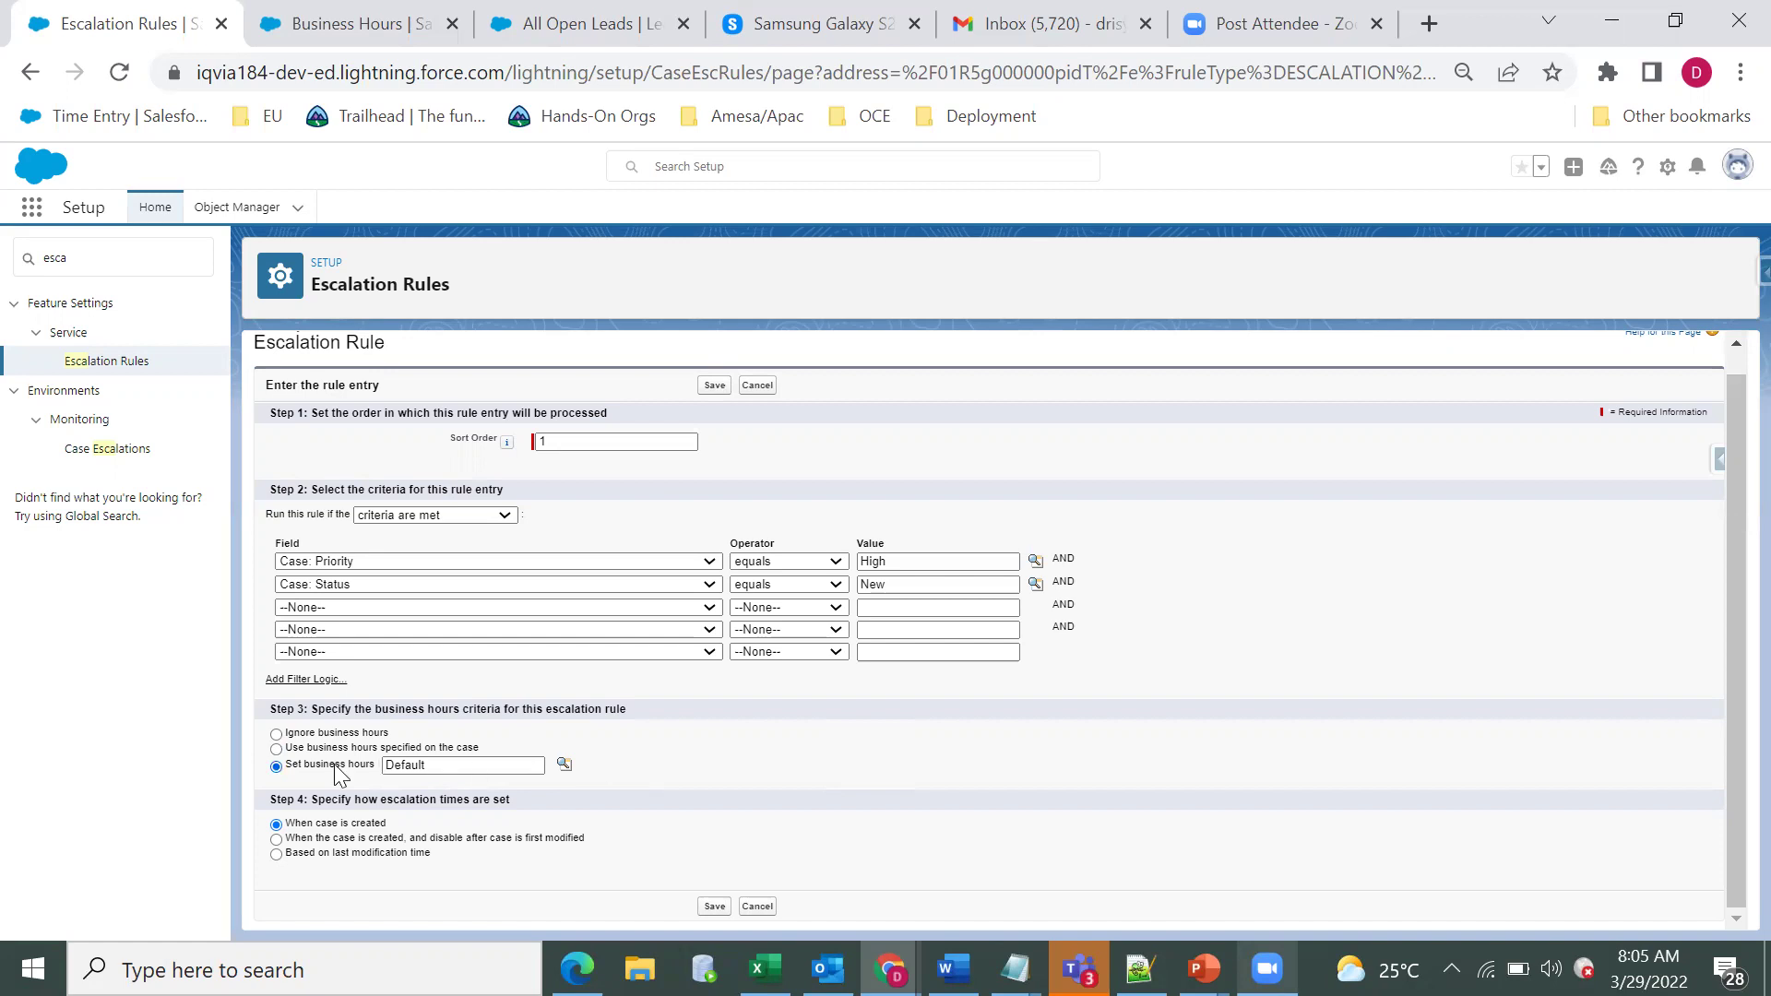
pyautogui.doubleClick(341, 802)
pyautogui.tripleClick(341, 802)
pyautogui.click(440, 827)
pyautogui.moveTo(406, 837); pyautogui.dragTo(286, 820)
pyautogui.click(413, 833)
# Try the create-and-disable and last-modification timing options, then cancel the rule entry edits.
pyautogui.click(289, 837)
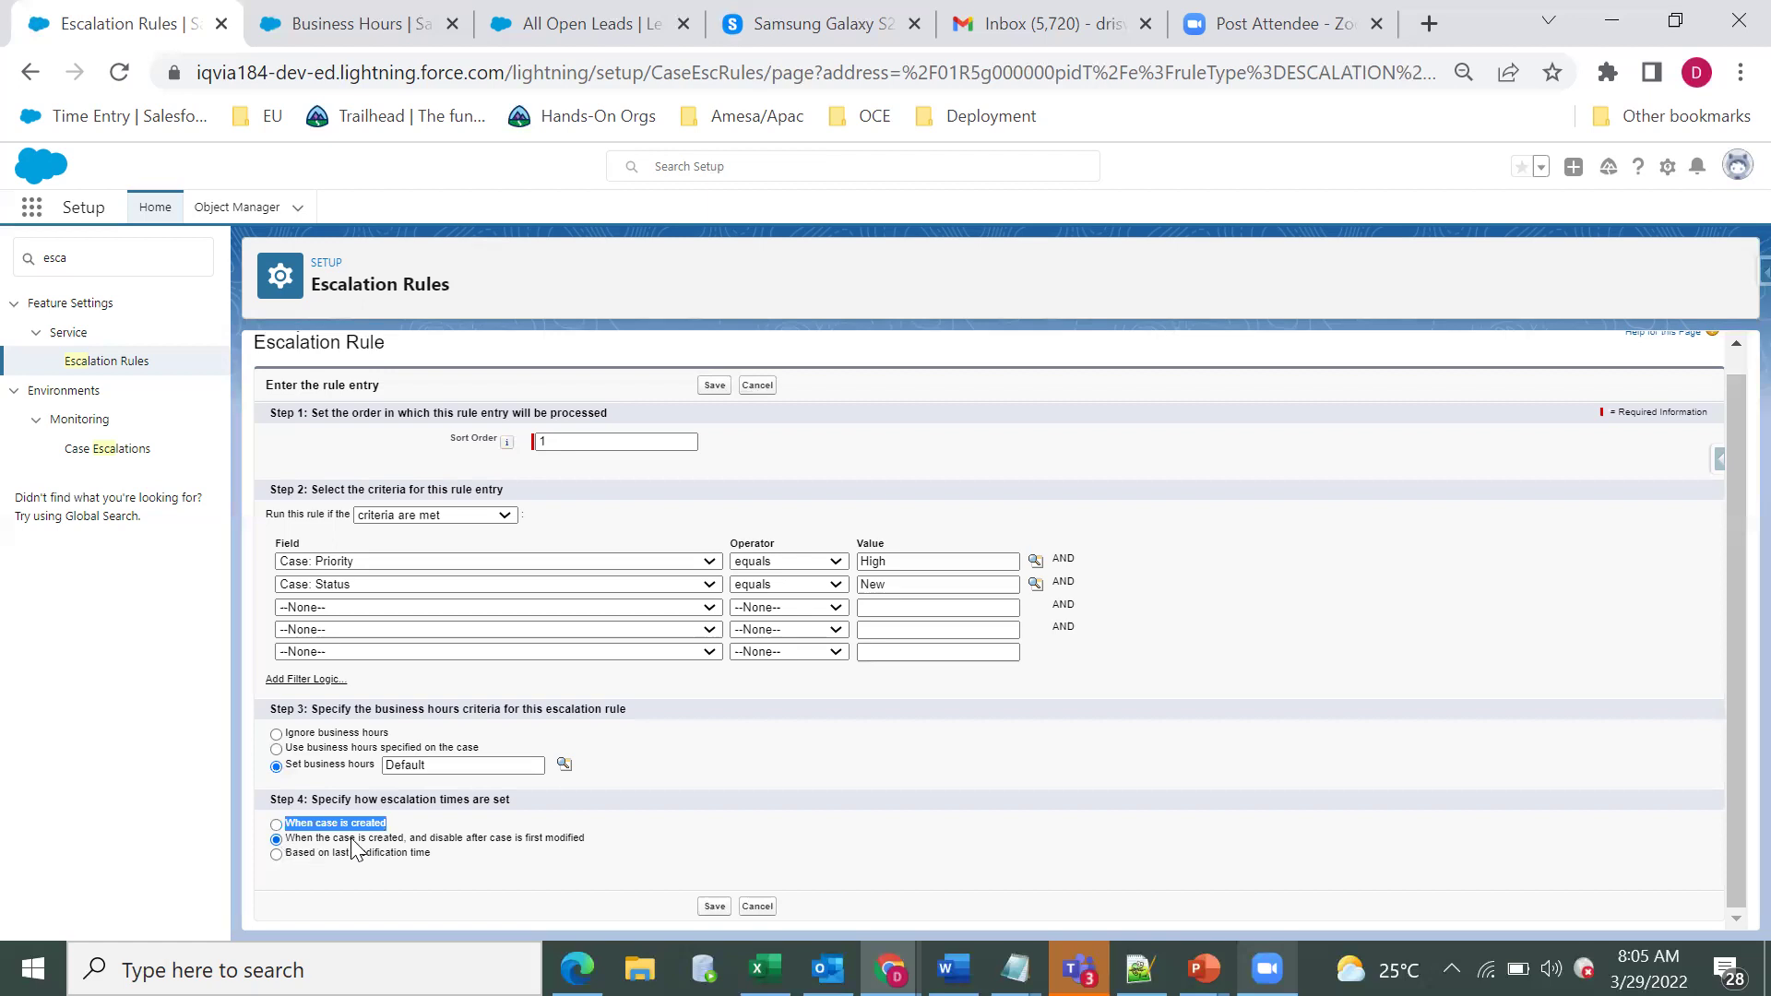
pyautogui.tripleClick(510, 852)
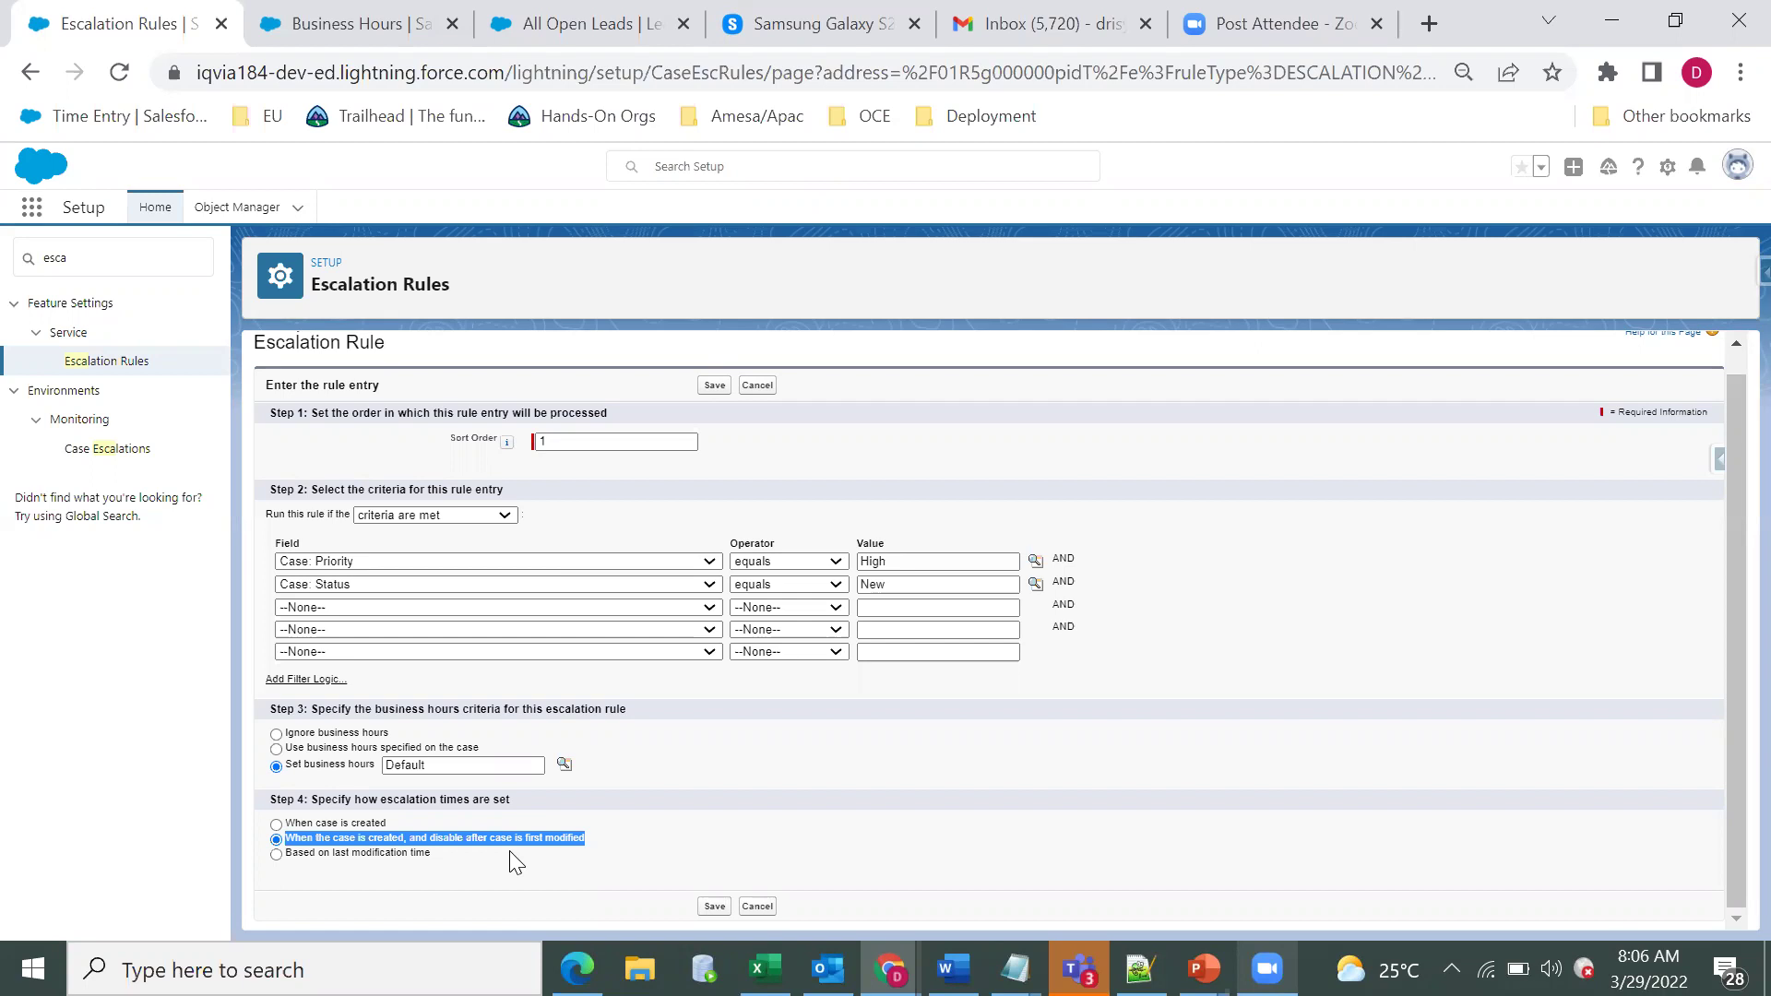
pyautogui.click(348, 852)
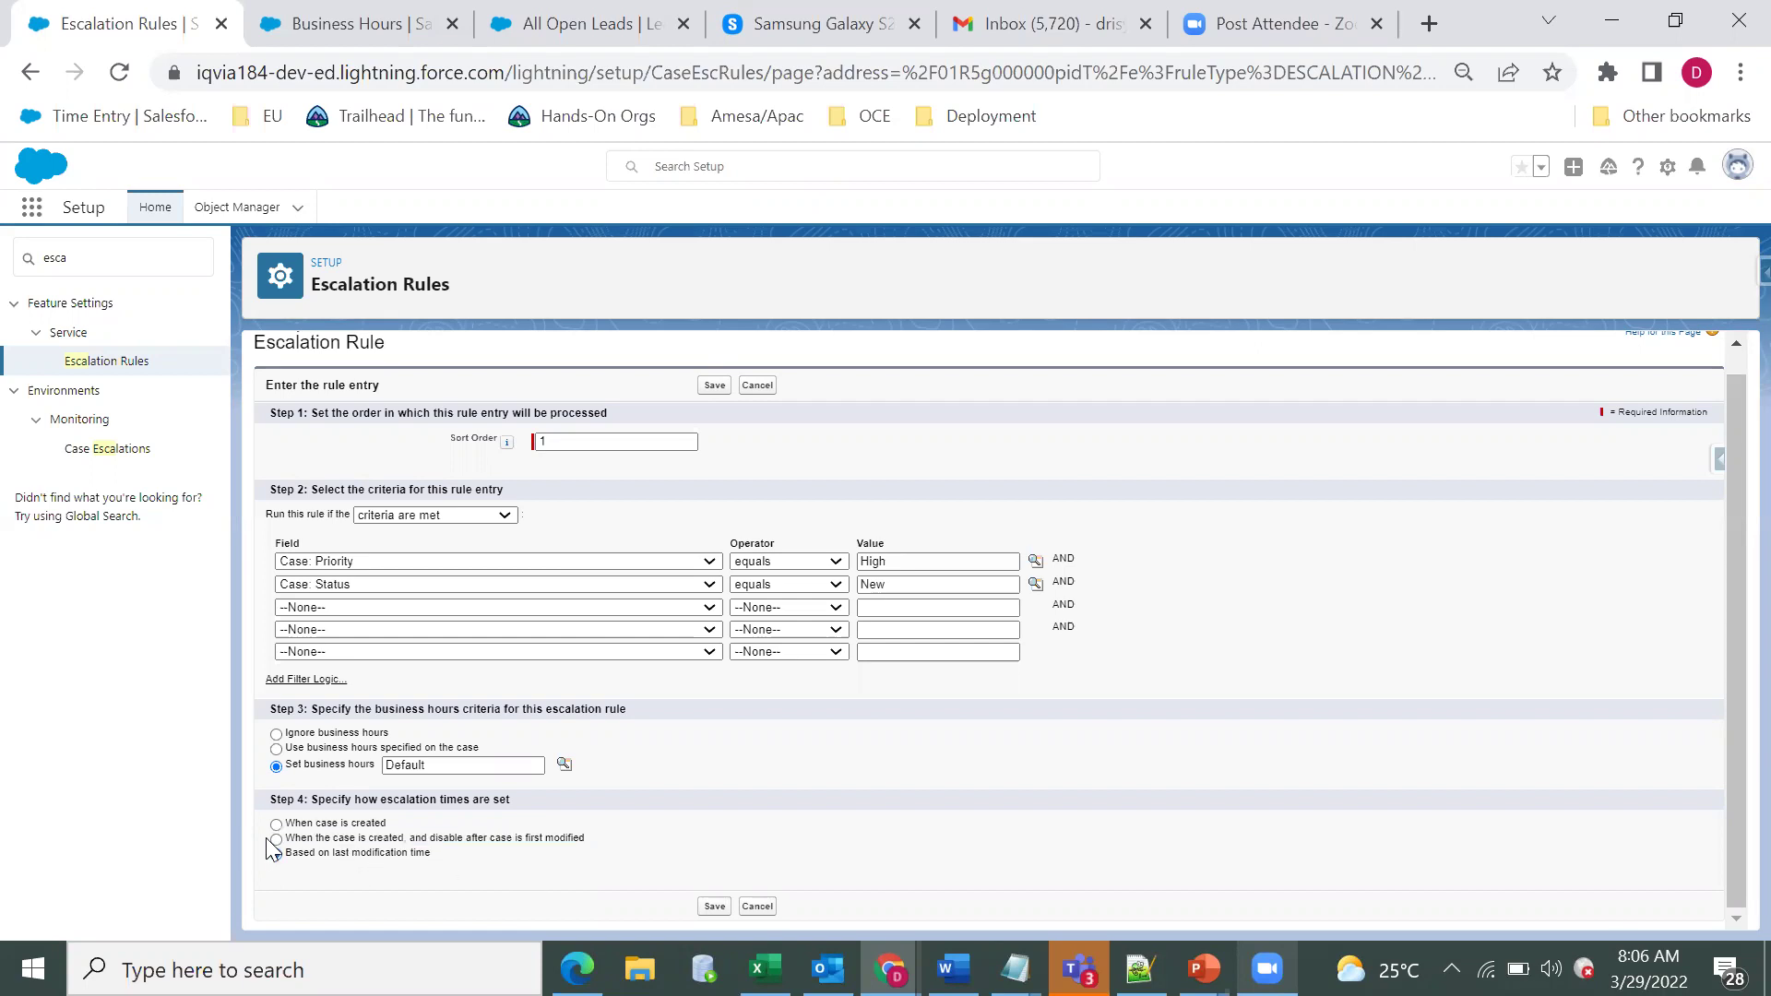
pyautogui.click(287, 840)
pyautogui.click(346, 856)
pyautogui.click(757, 906)
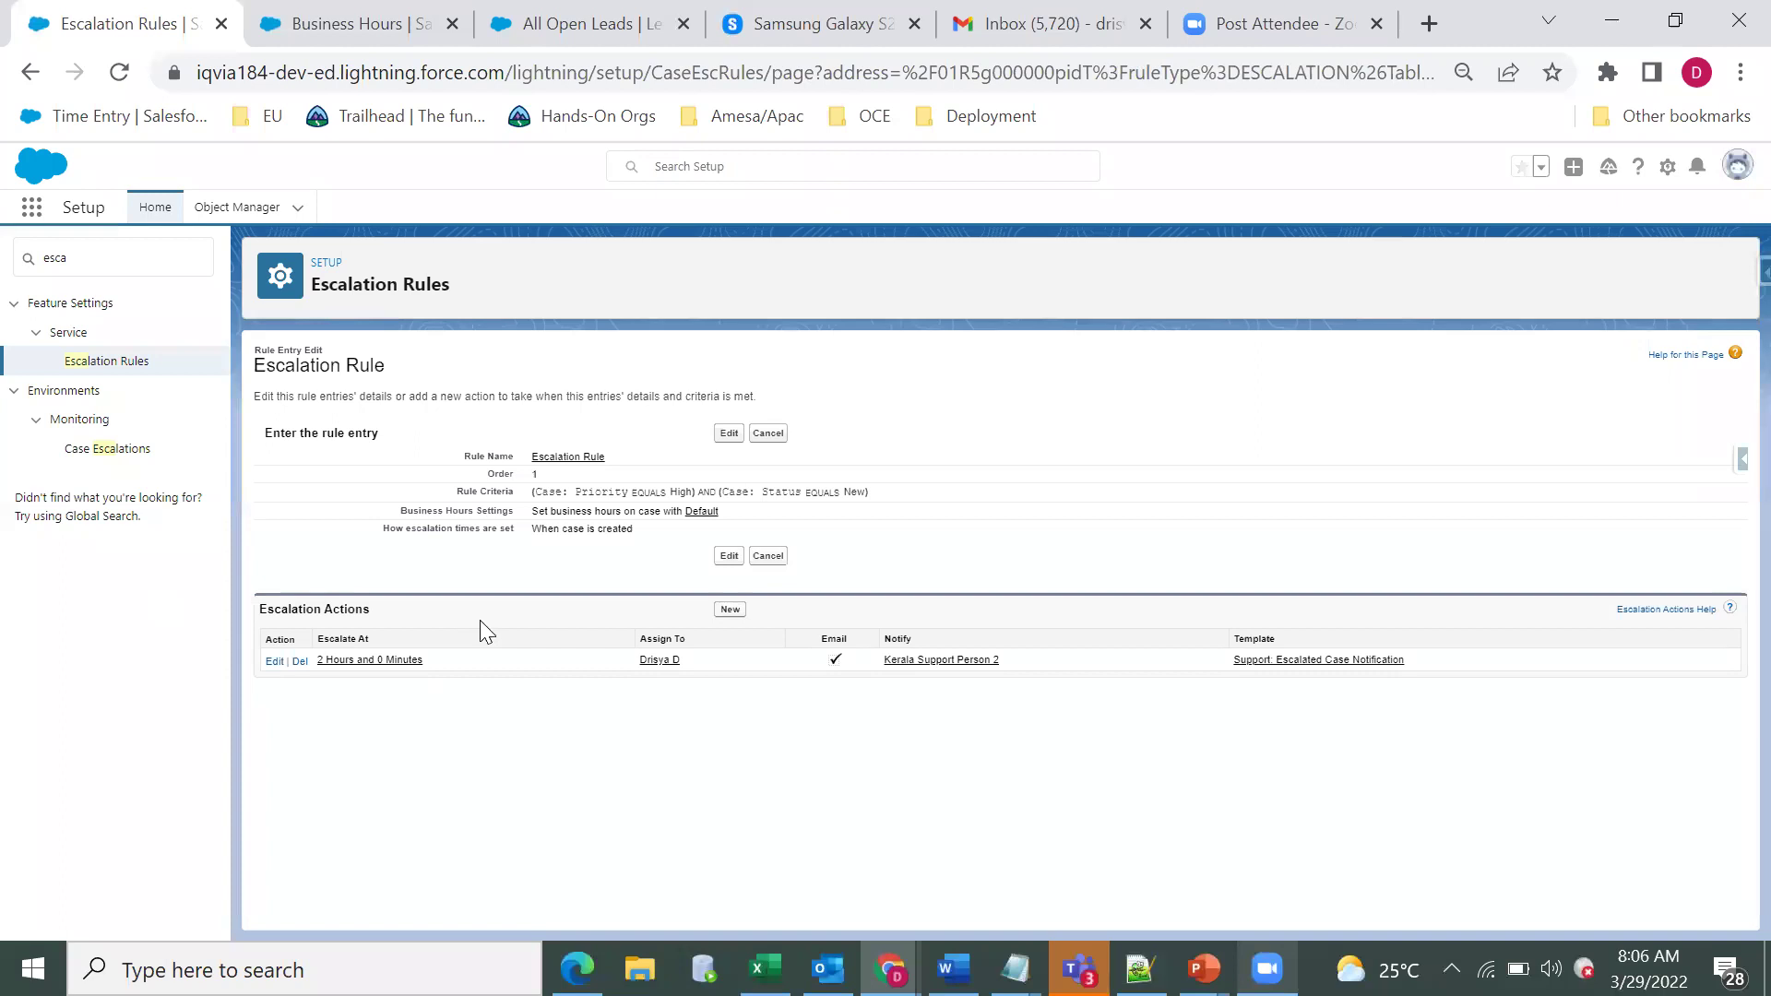
# Edit the escalation action and set Age Over to 2 hours, leaving the minutes unchanged.
pyautogui.click(274, 661)
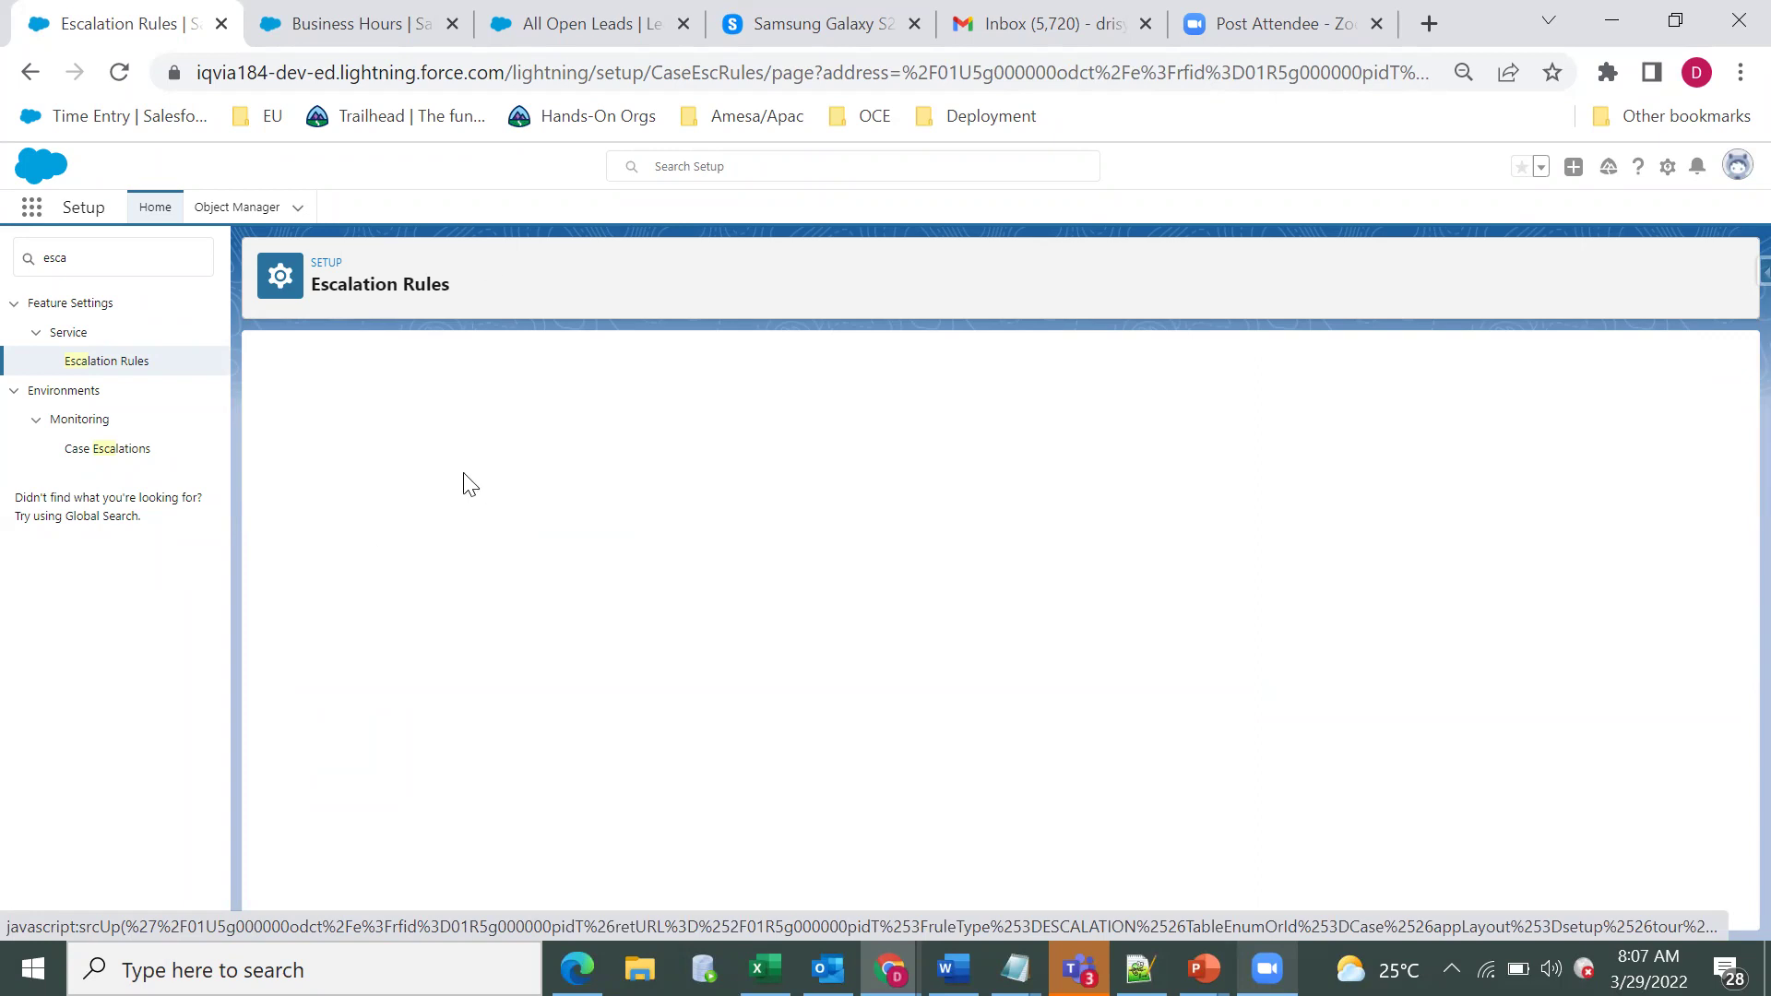
pyautogui.click(590, 468)
pyautogui.write('2')
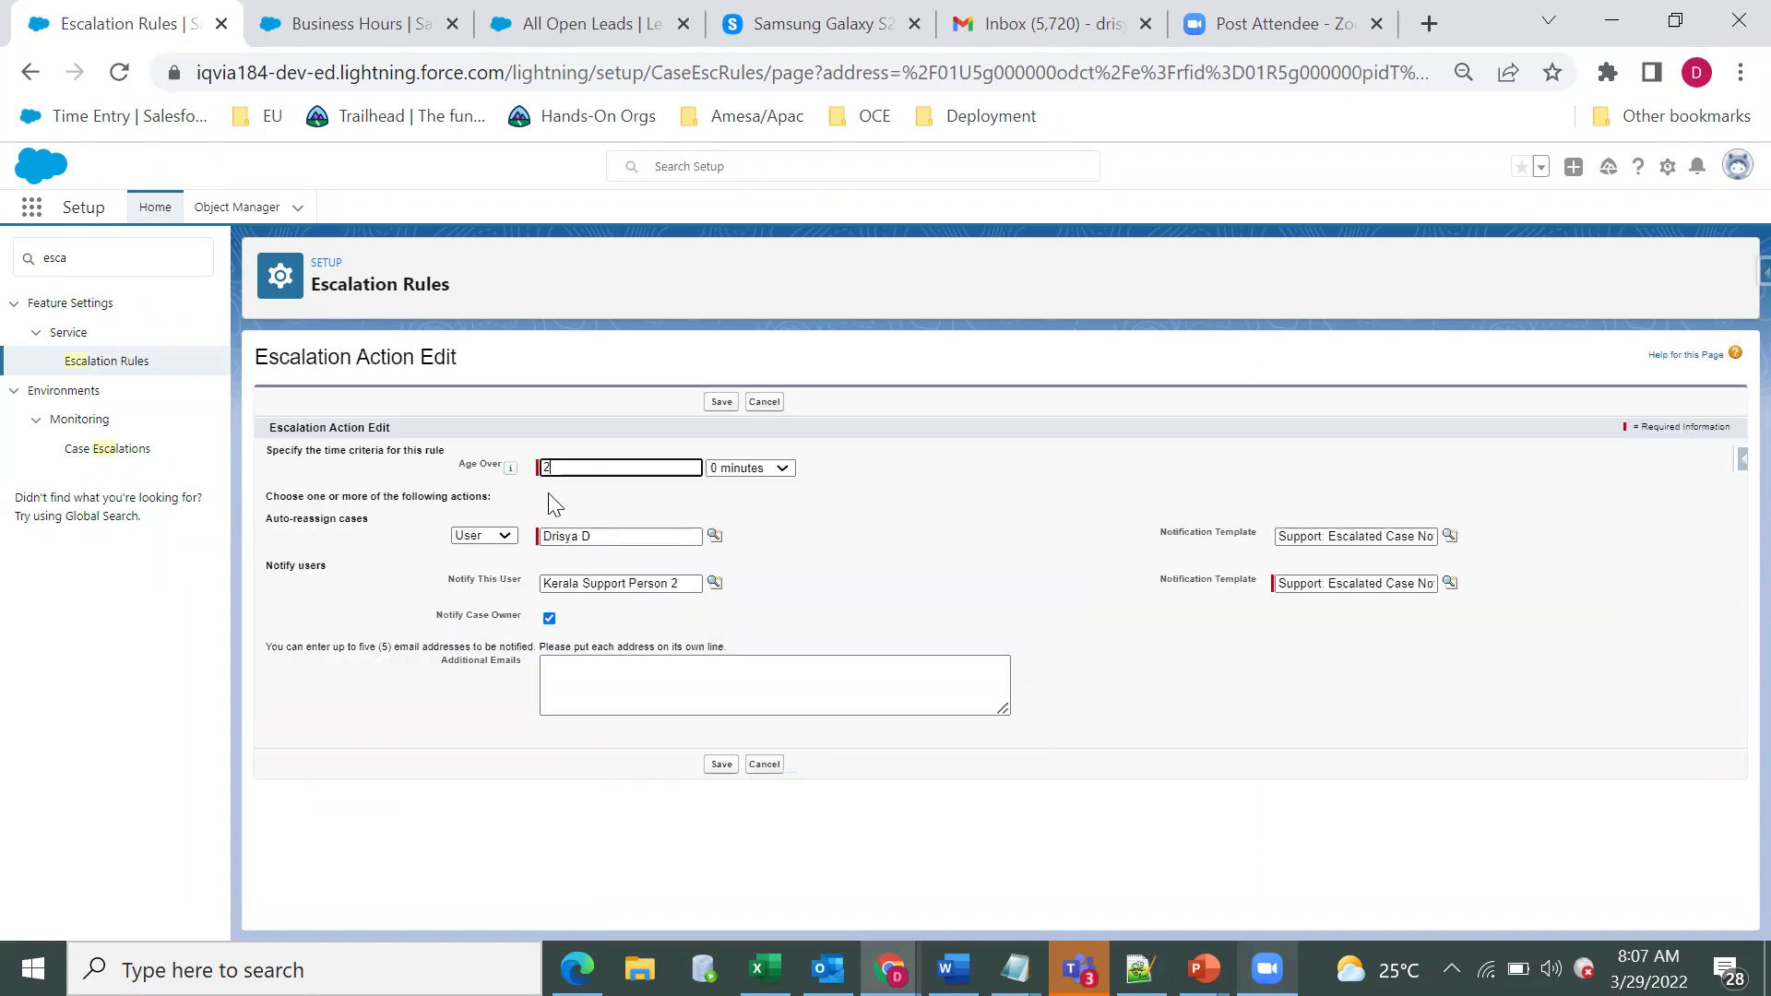
pyautogui.click(550, 493)
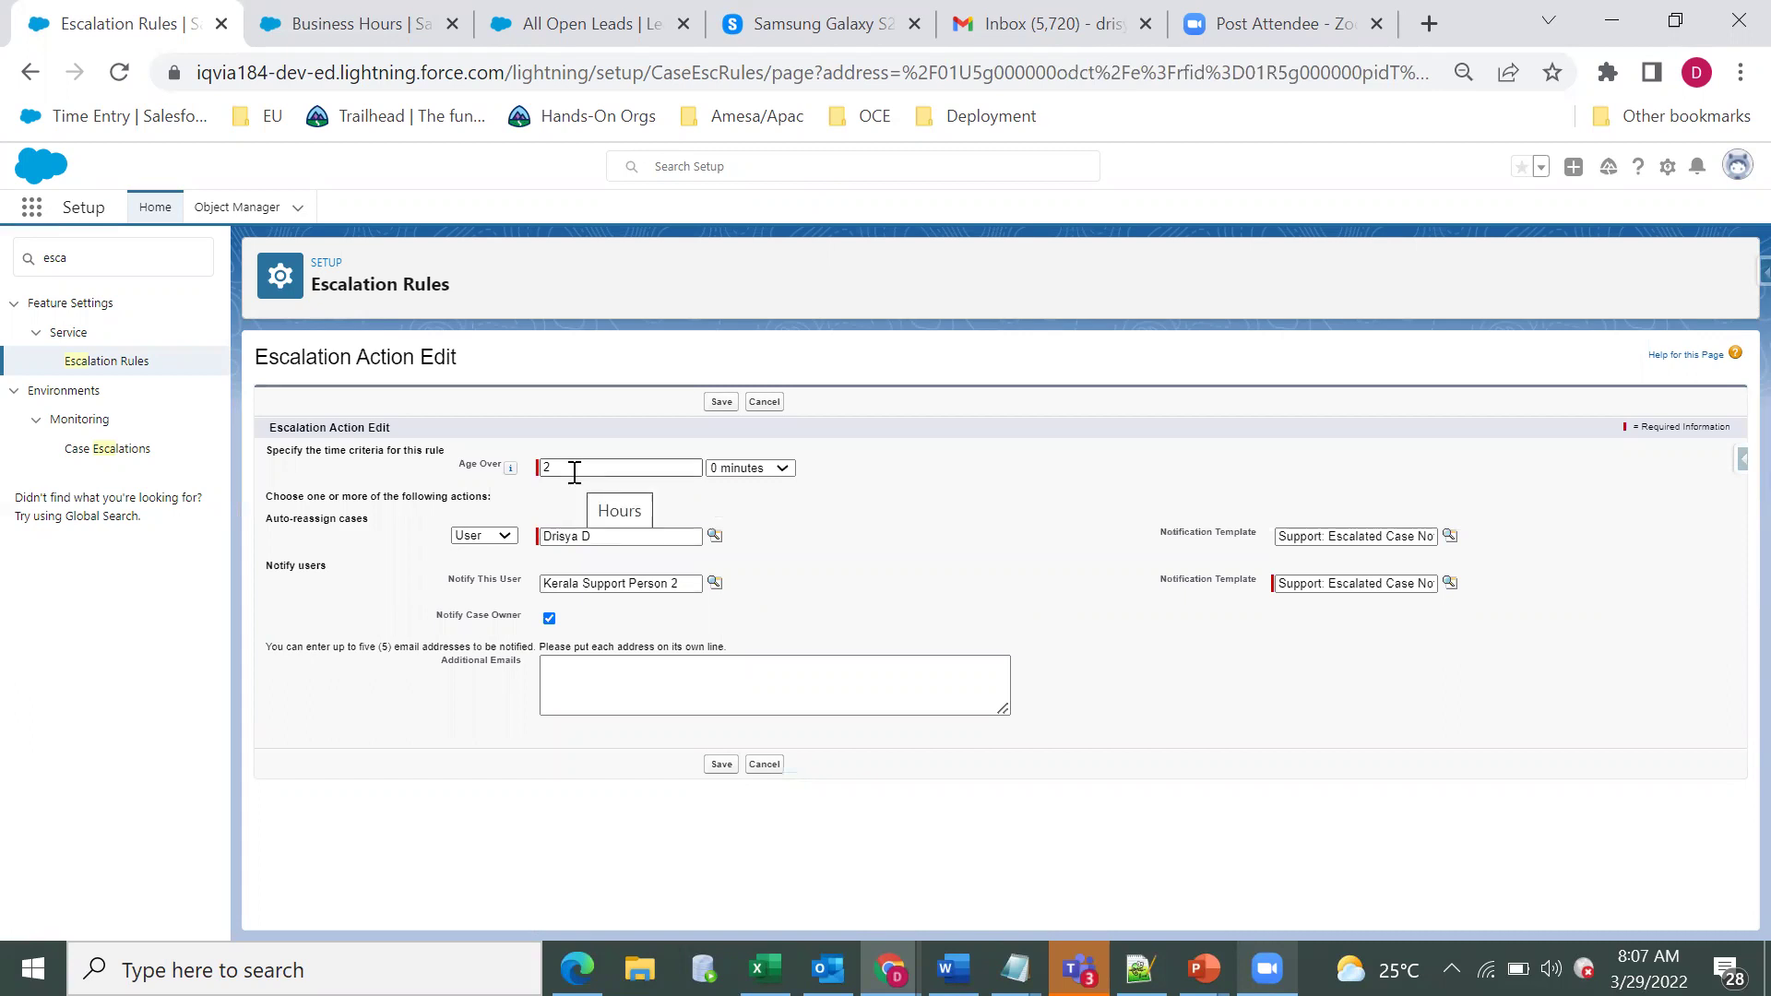
pyautogui.click(512, 470)
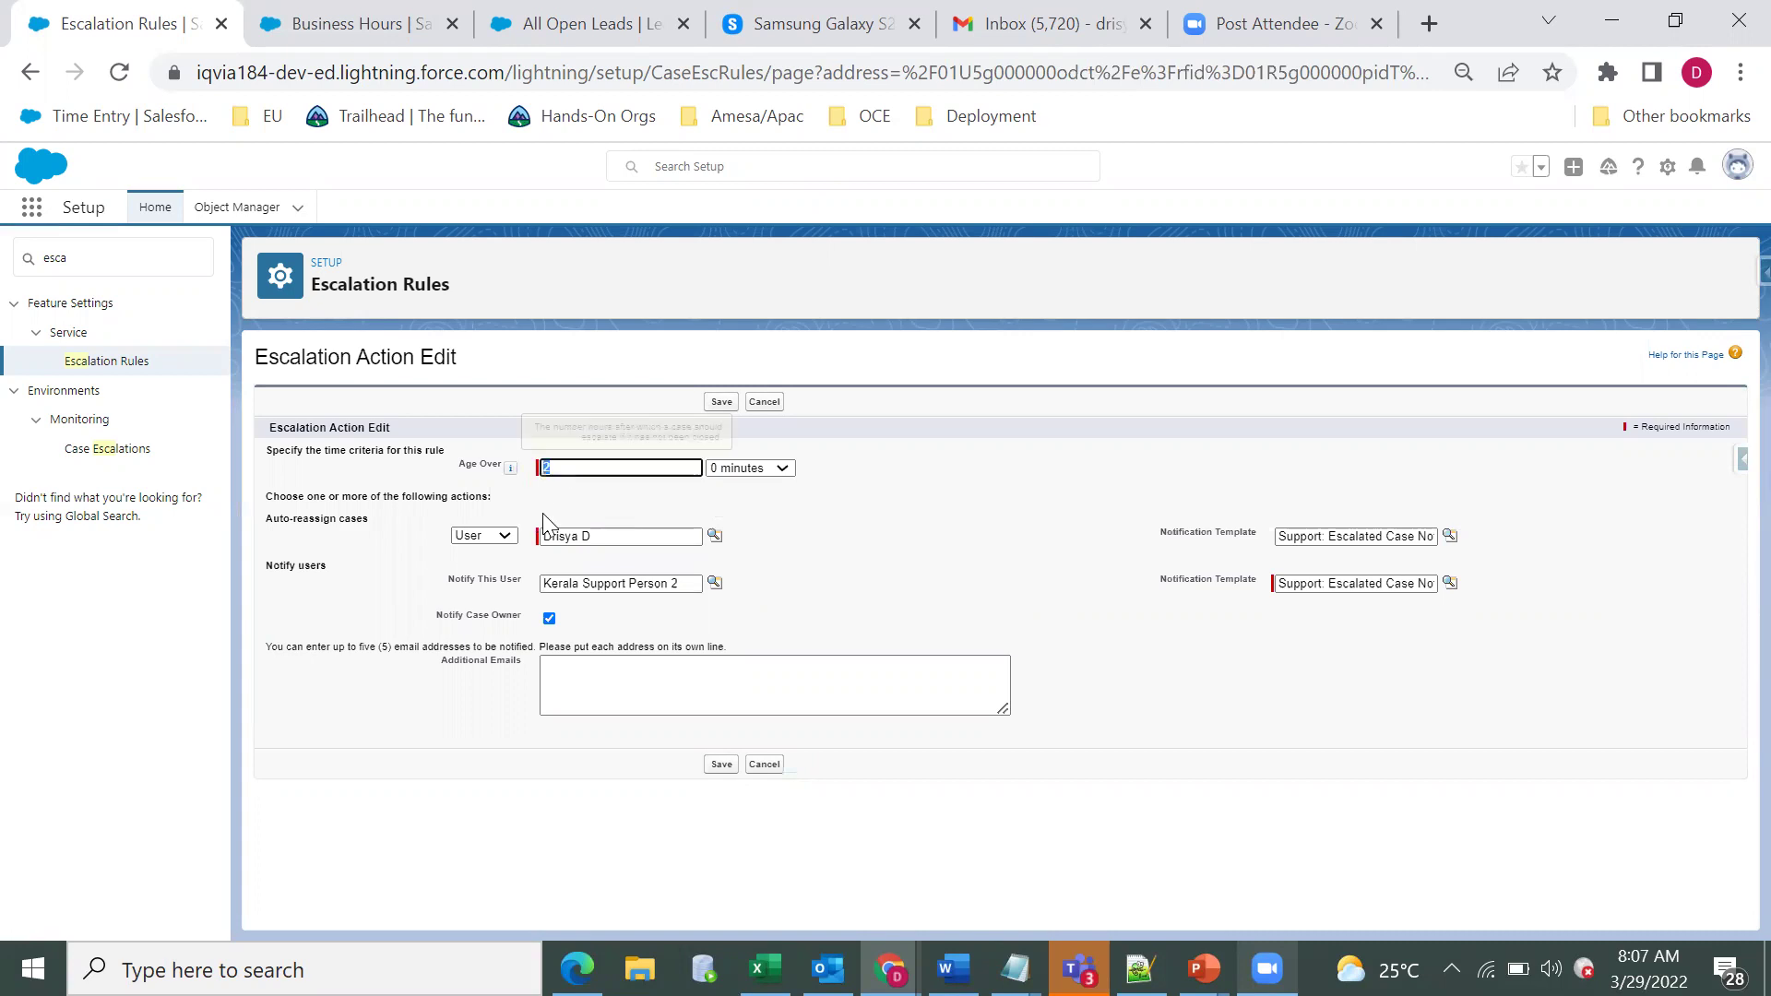
pyautogui.click(762, 472)
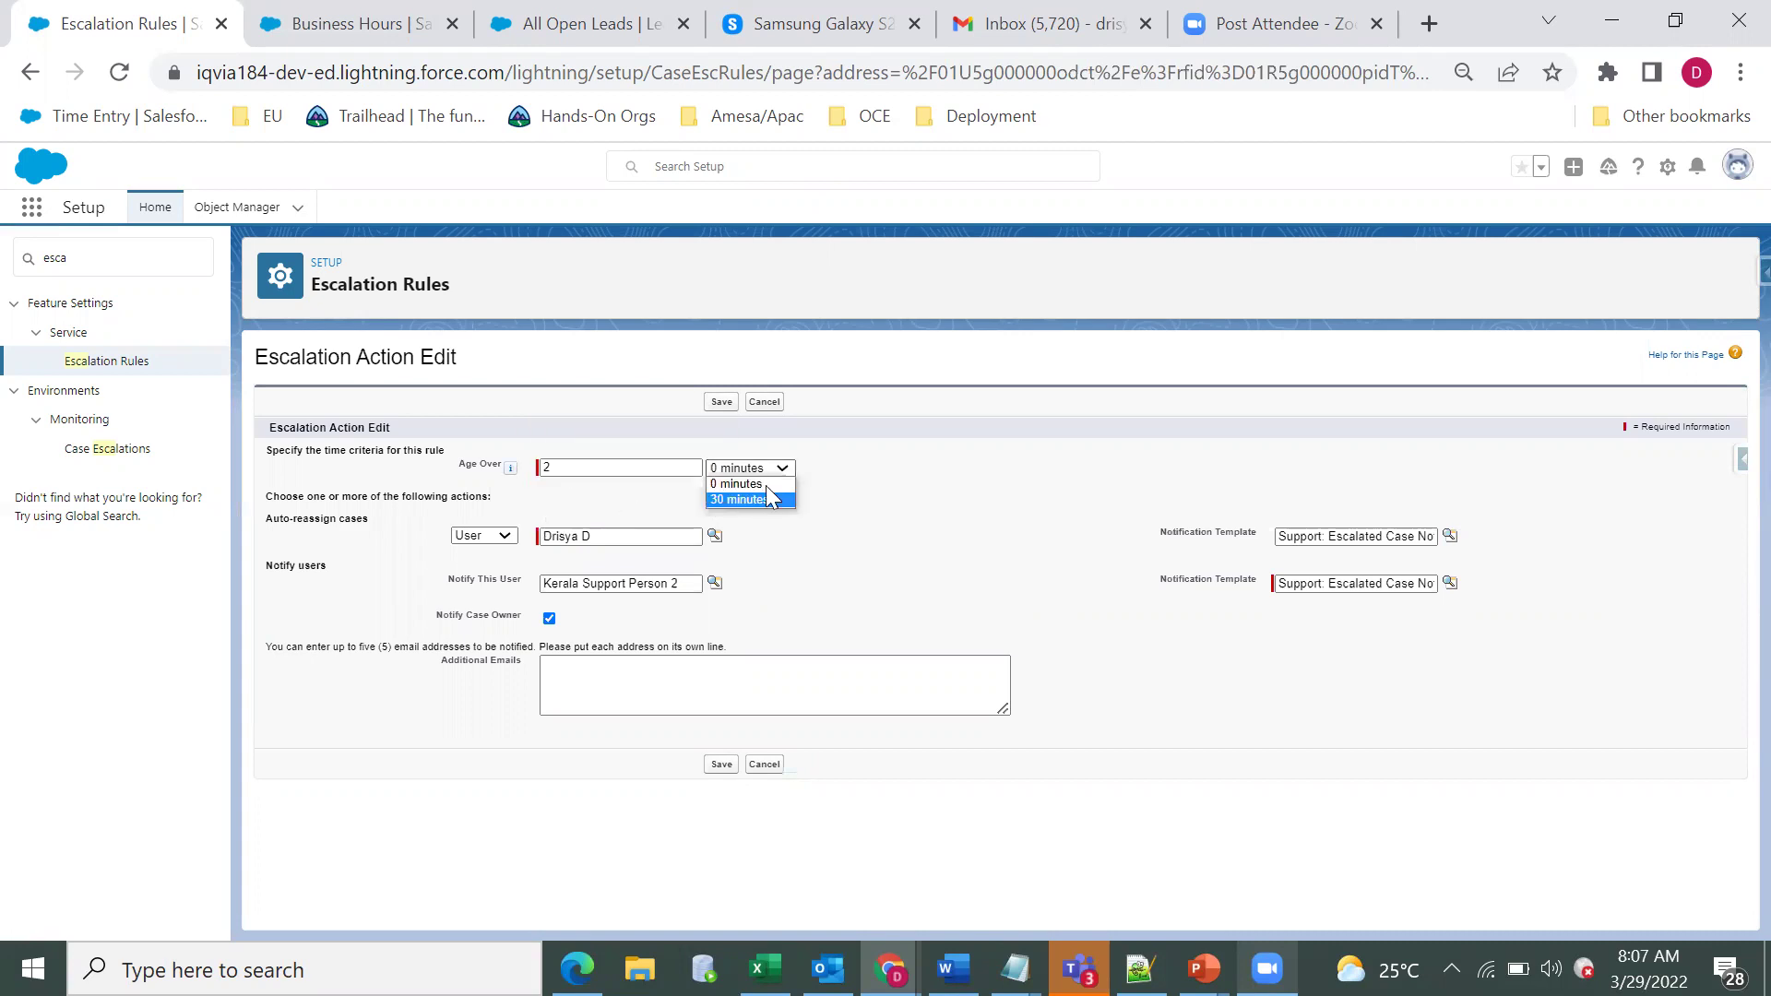
pyautogui.press('Down')
pyautogui.click(335, 498)
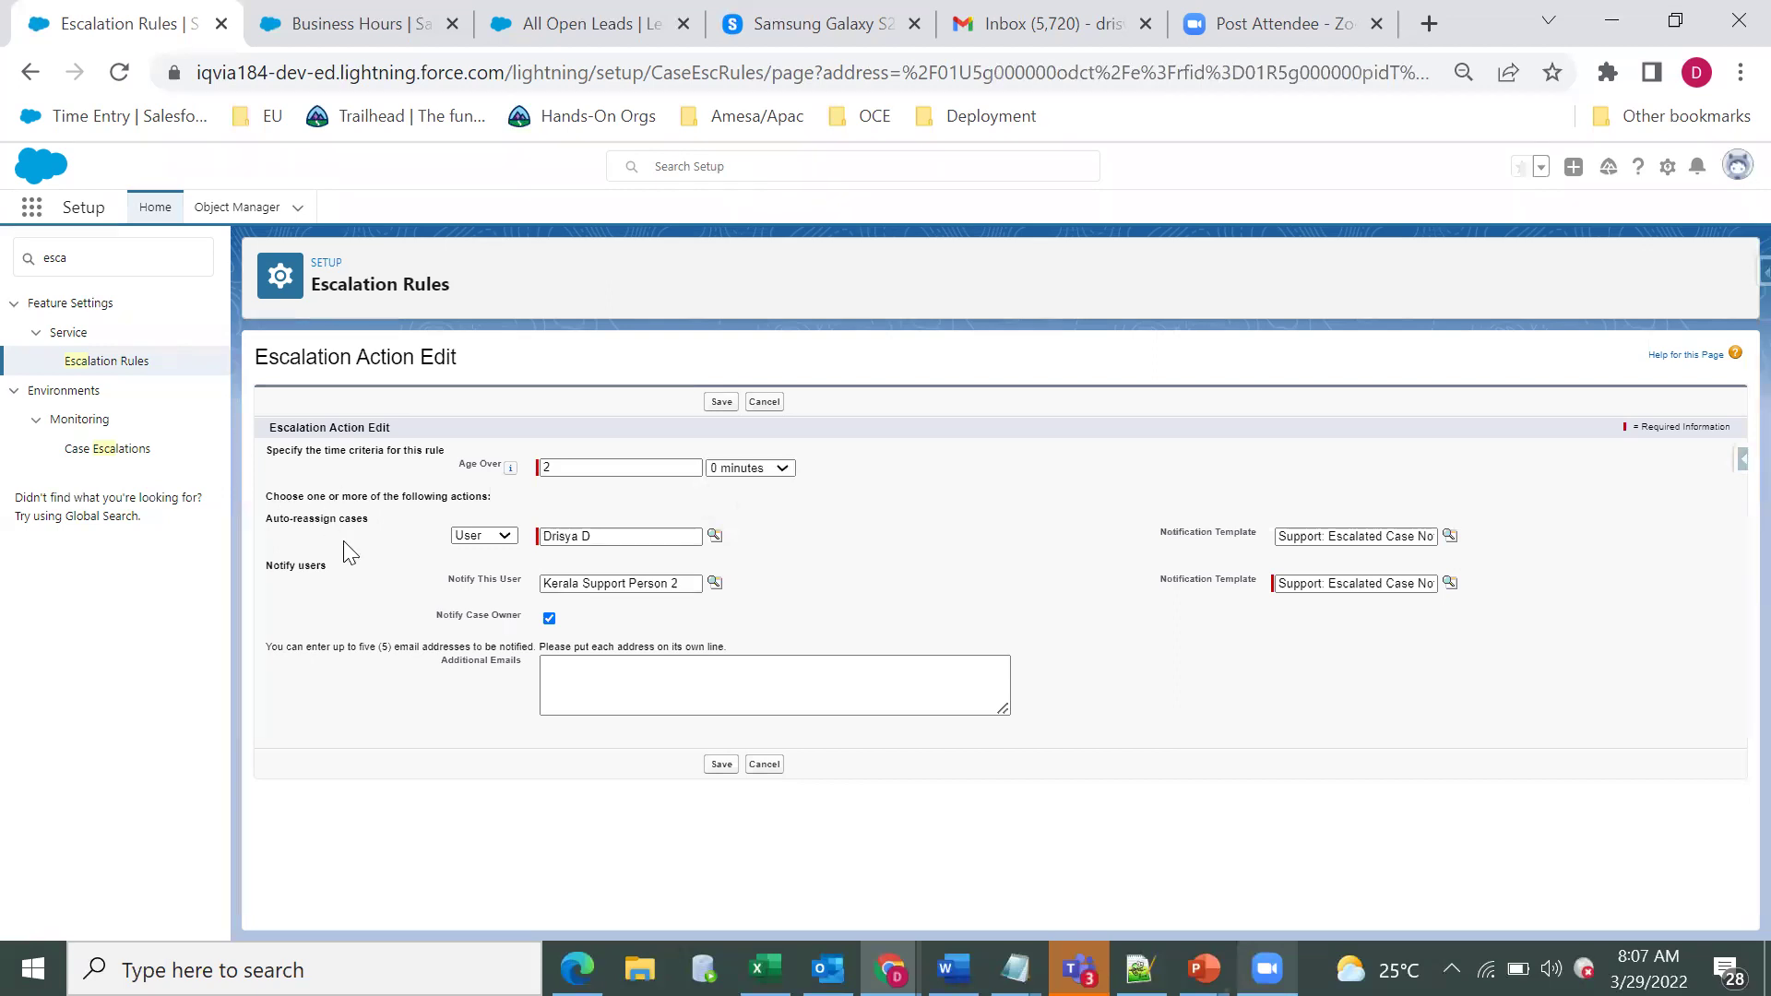
# Keep auto-reassign to a User, confirm the user to notify, and move into Additional Emails.
pyautogui.click(484, 536)
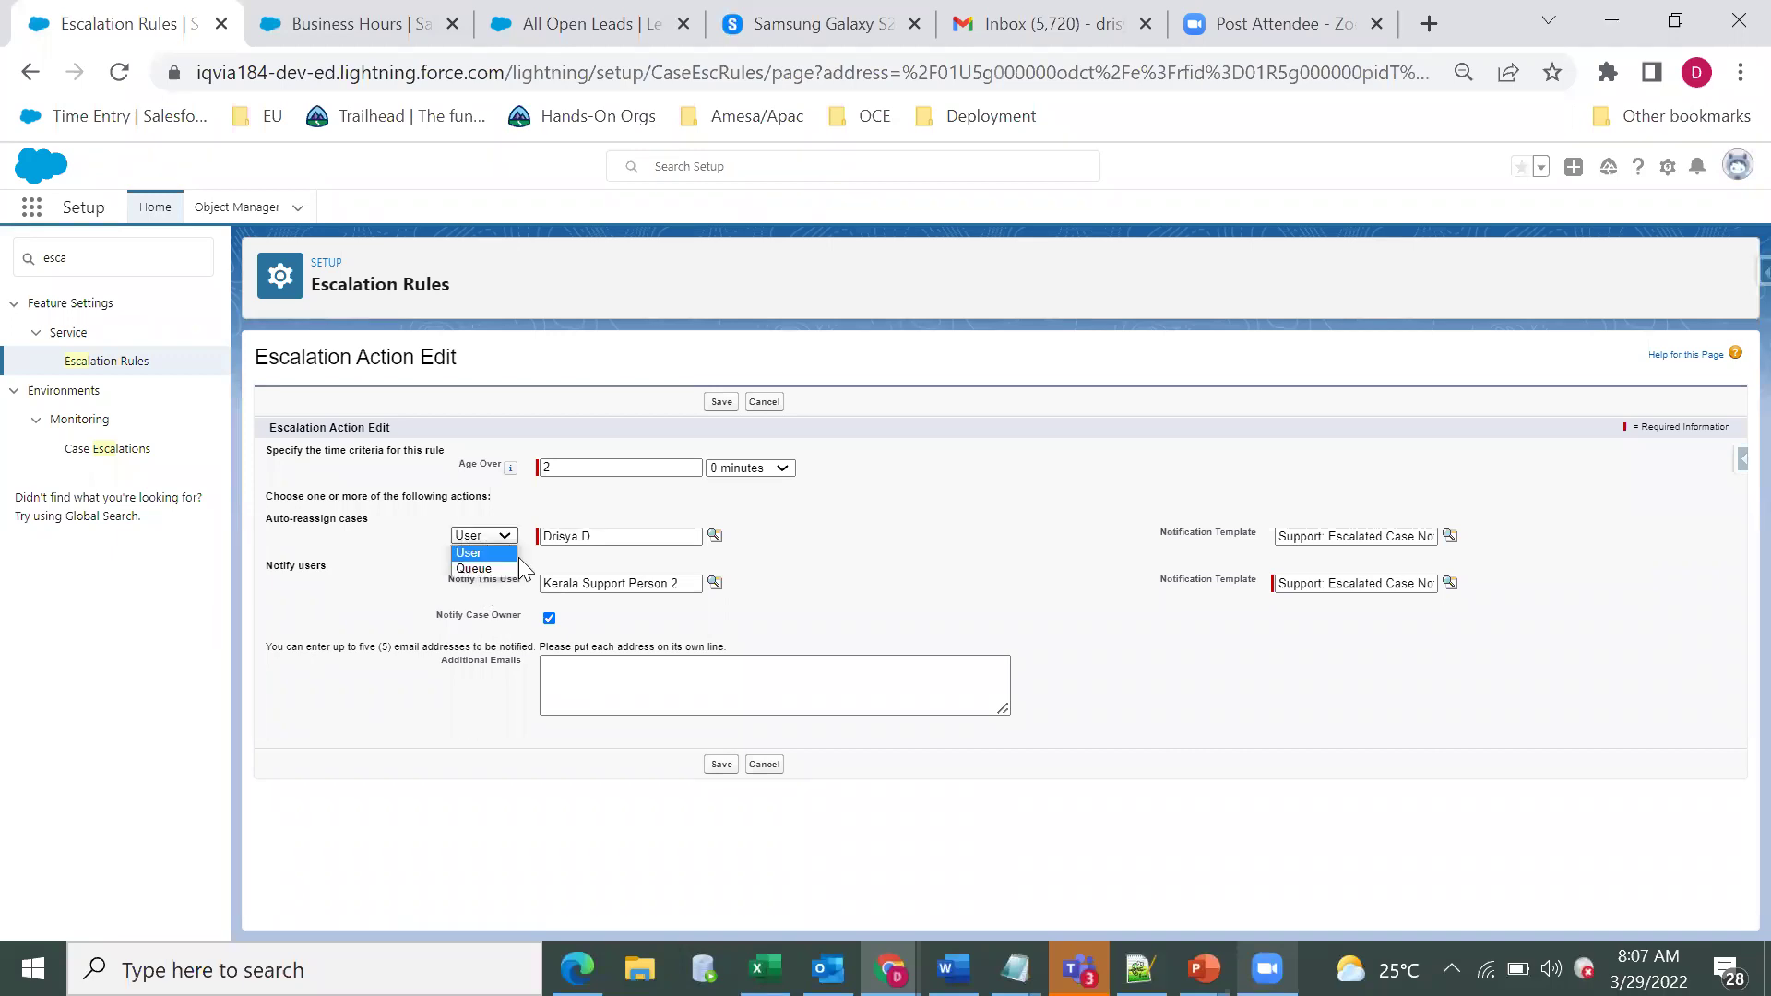
pyautogui.press('Up')
pyautogui.press('Return')
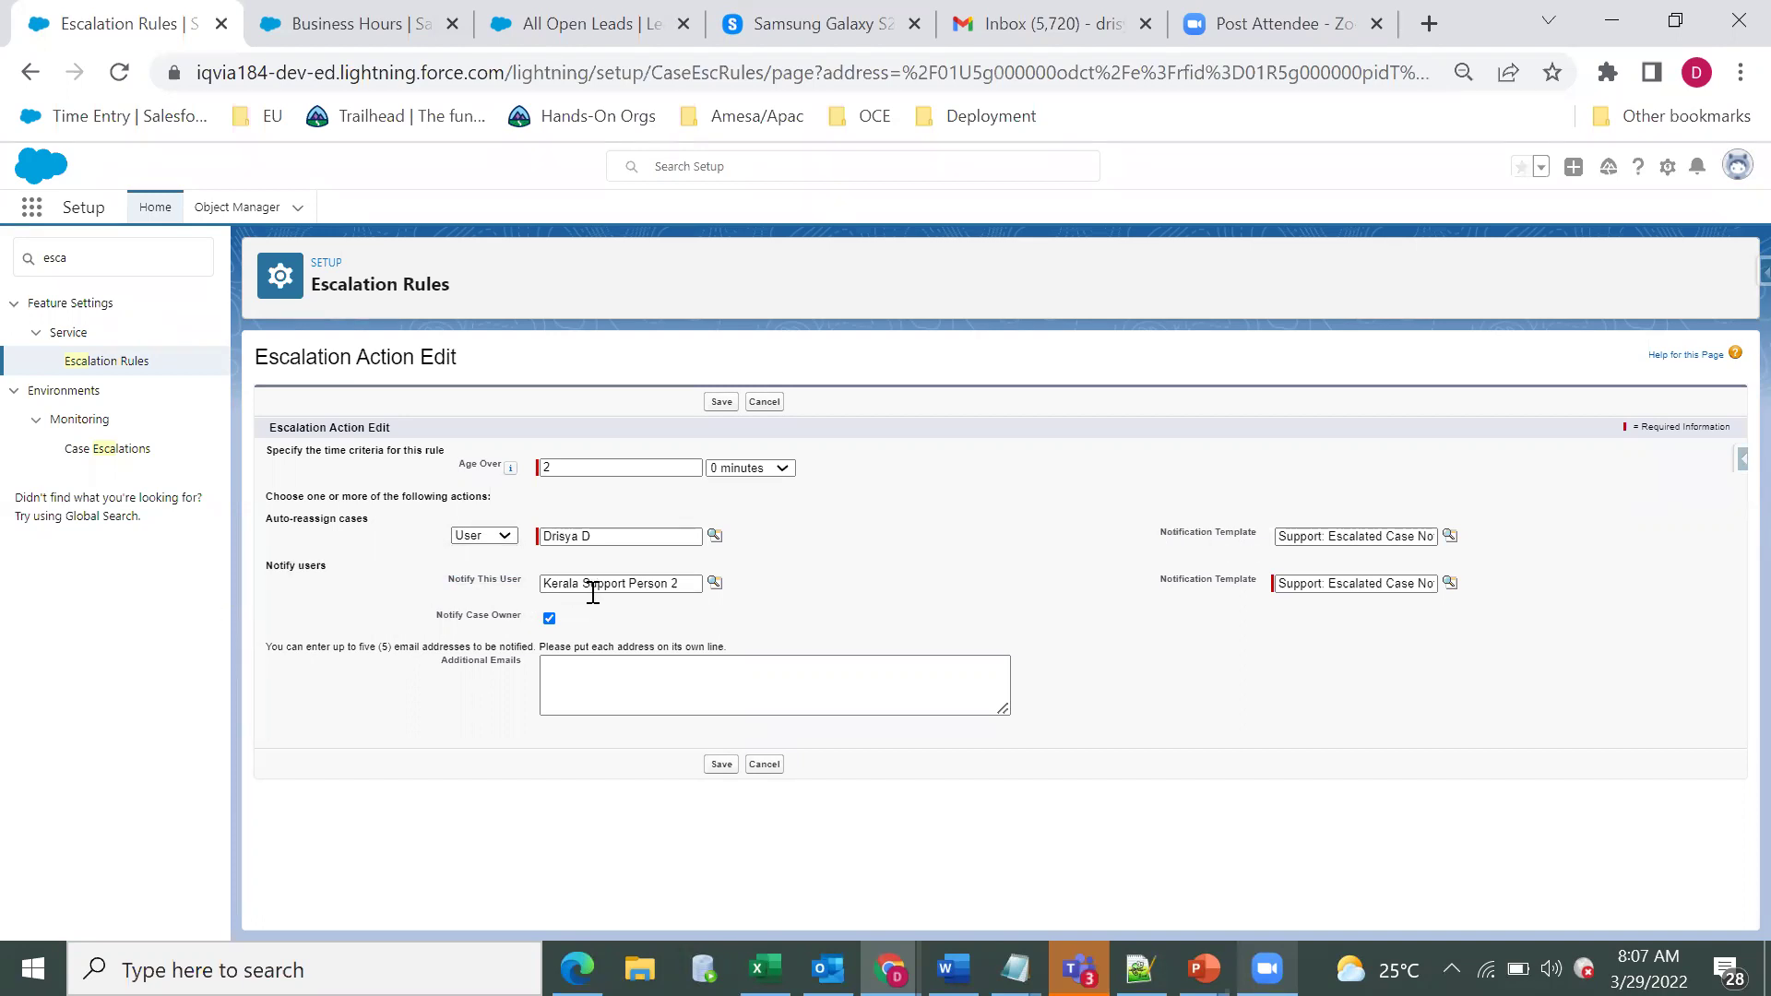
pyautogui.press('Tab')
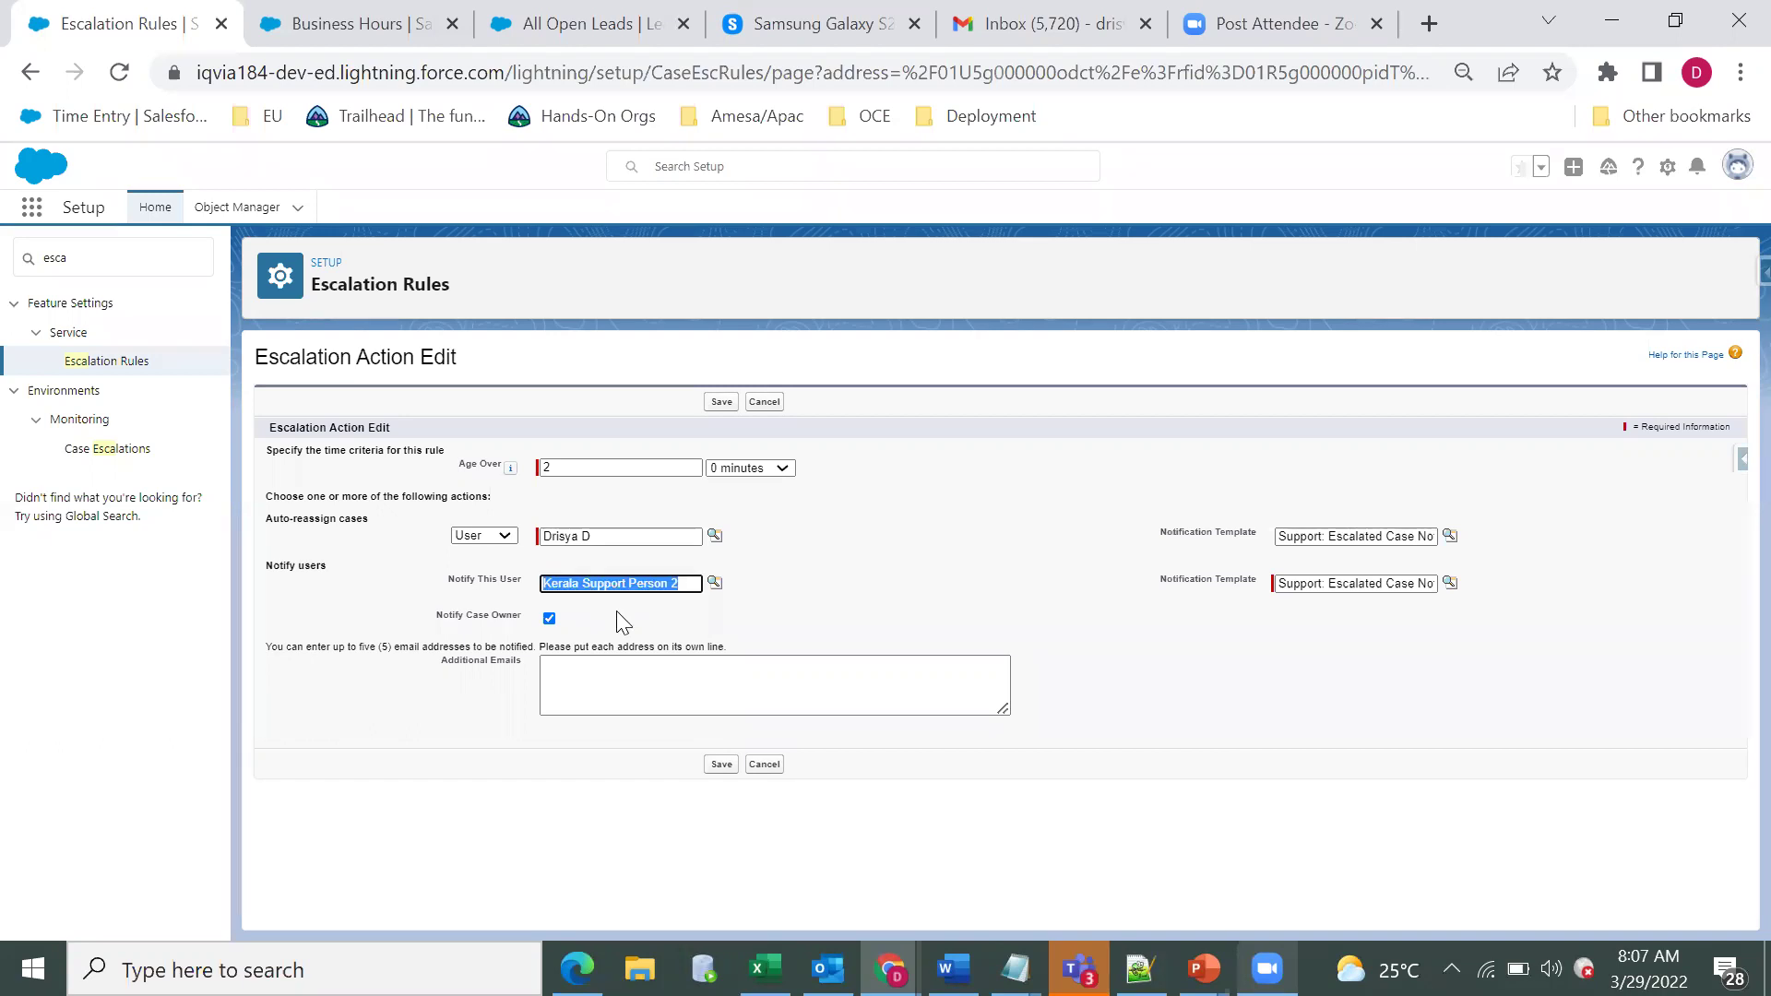
pyautogui.click(527, 634)
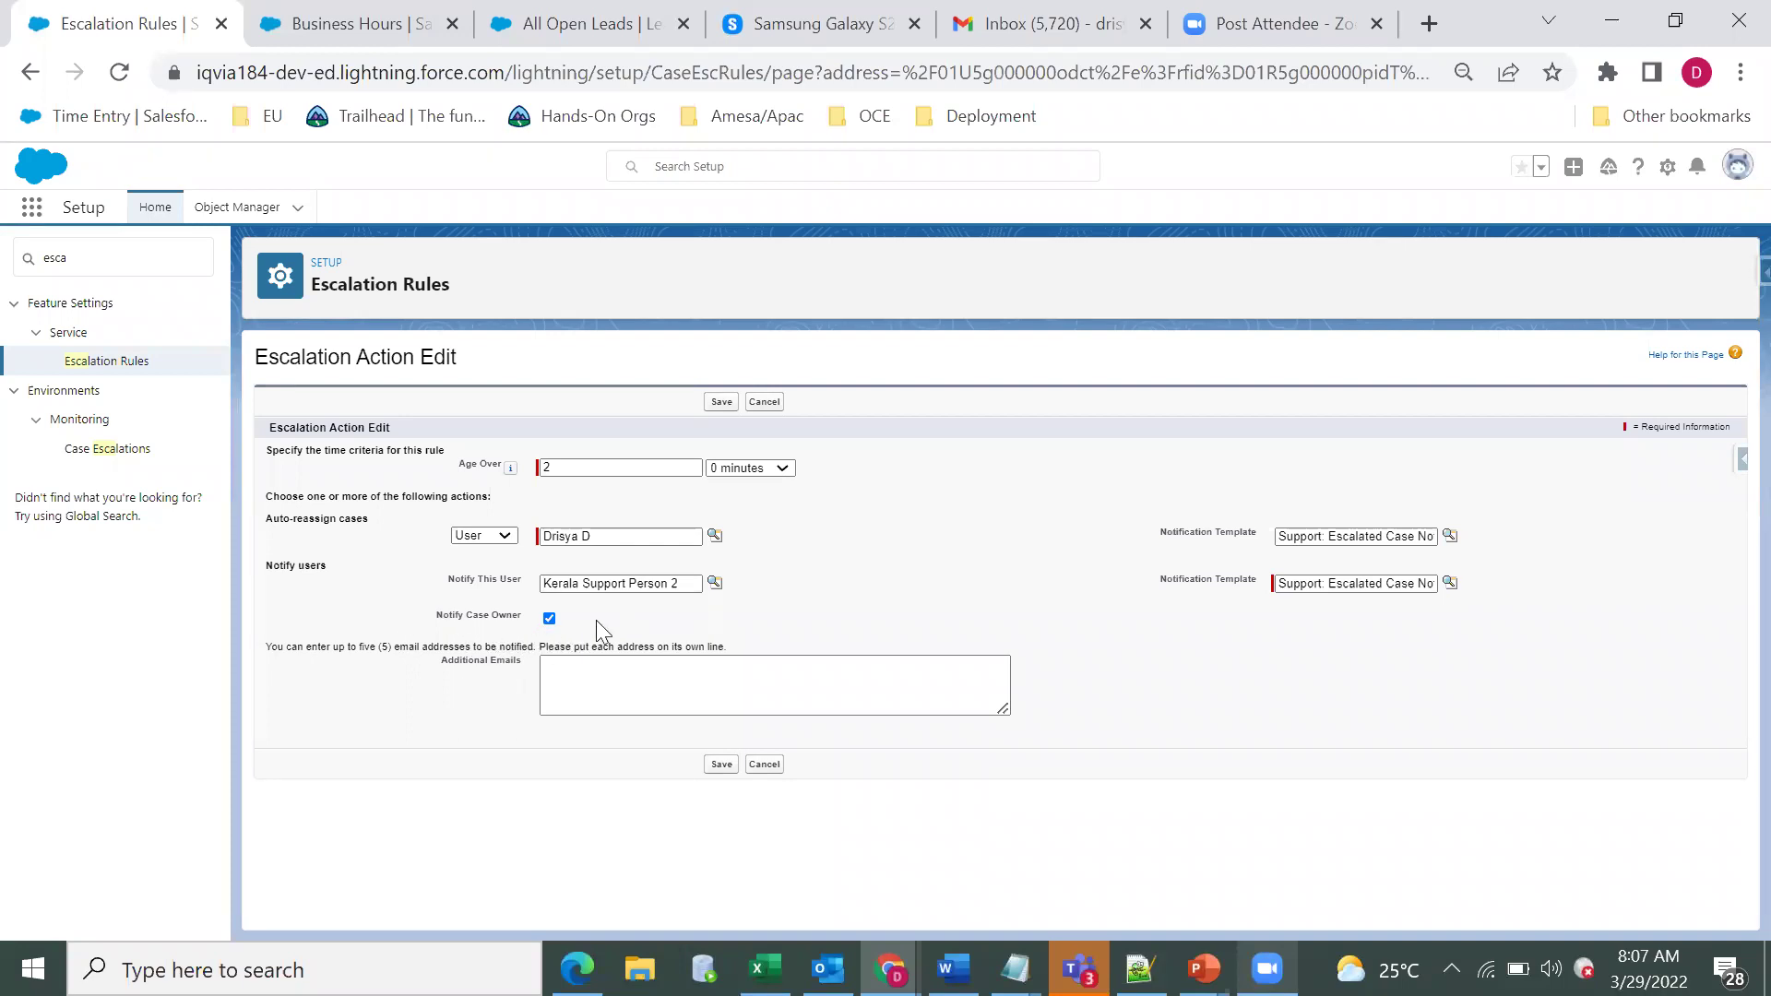
pyautogui.click(589, 669)
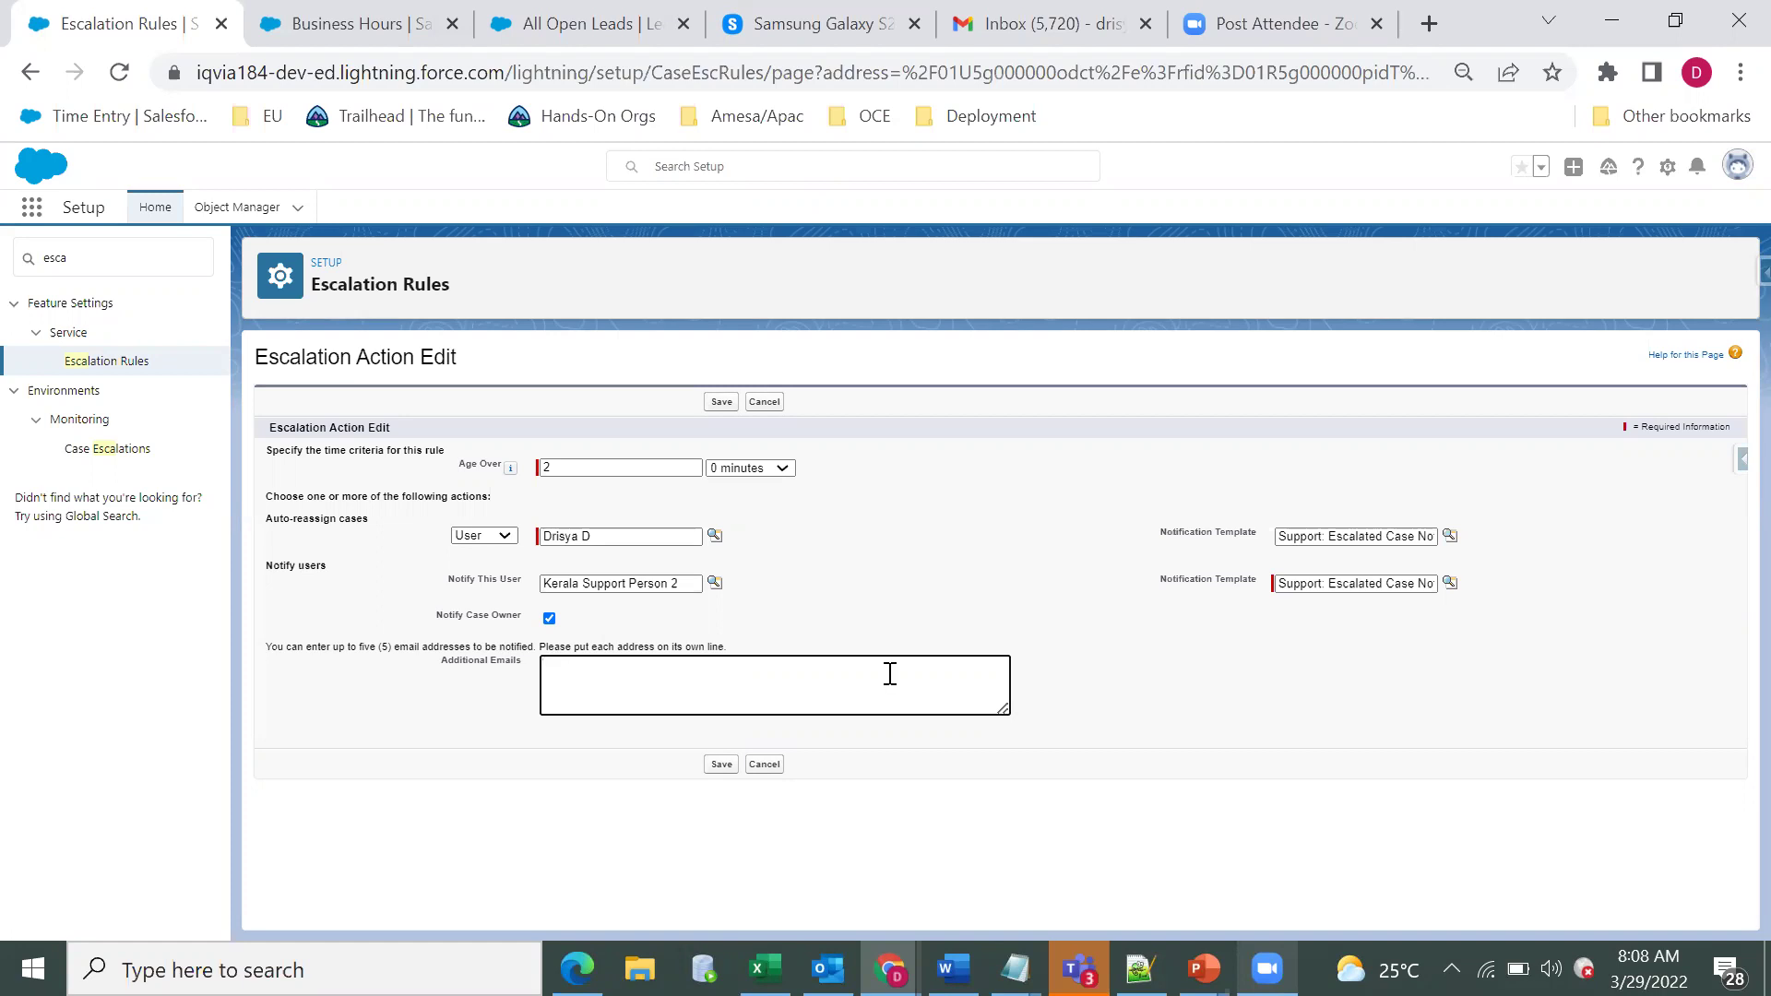
# Return to the Escalation Rules list, then switch to the Cases list and start a new case.
pyautogui.click(111, 362)
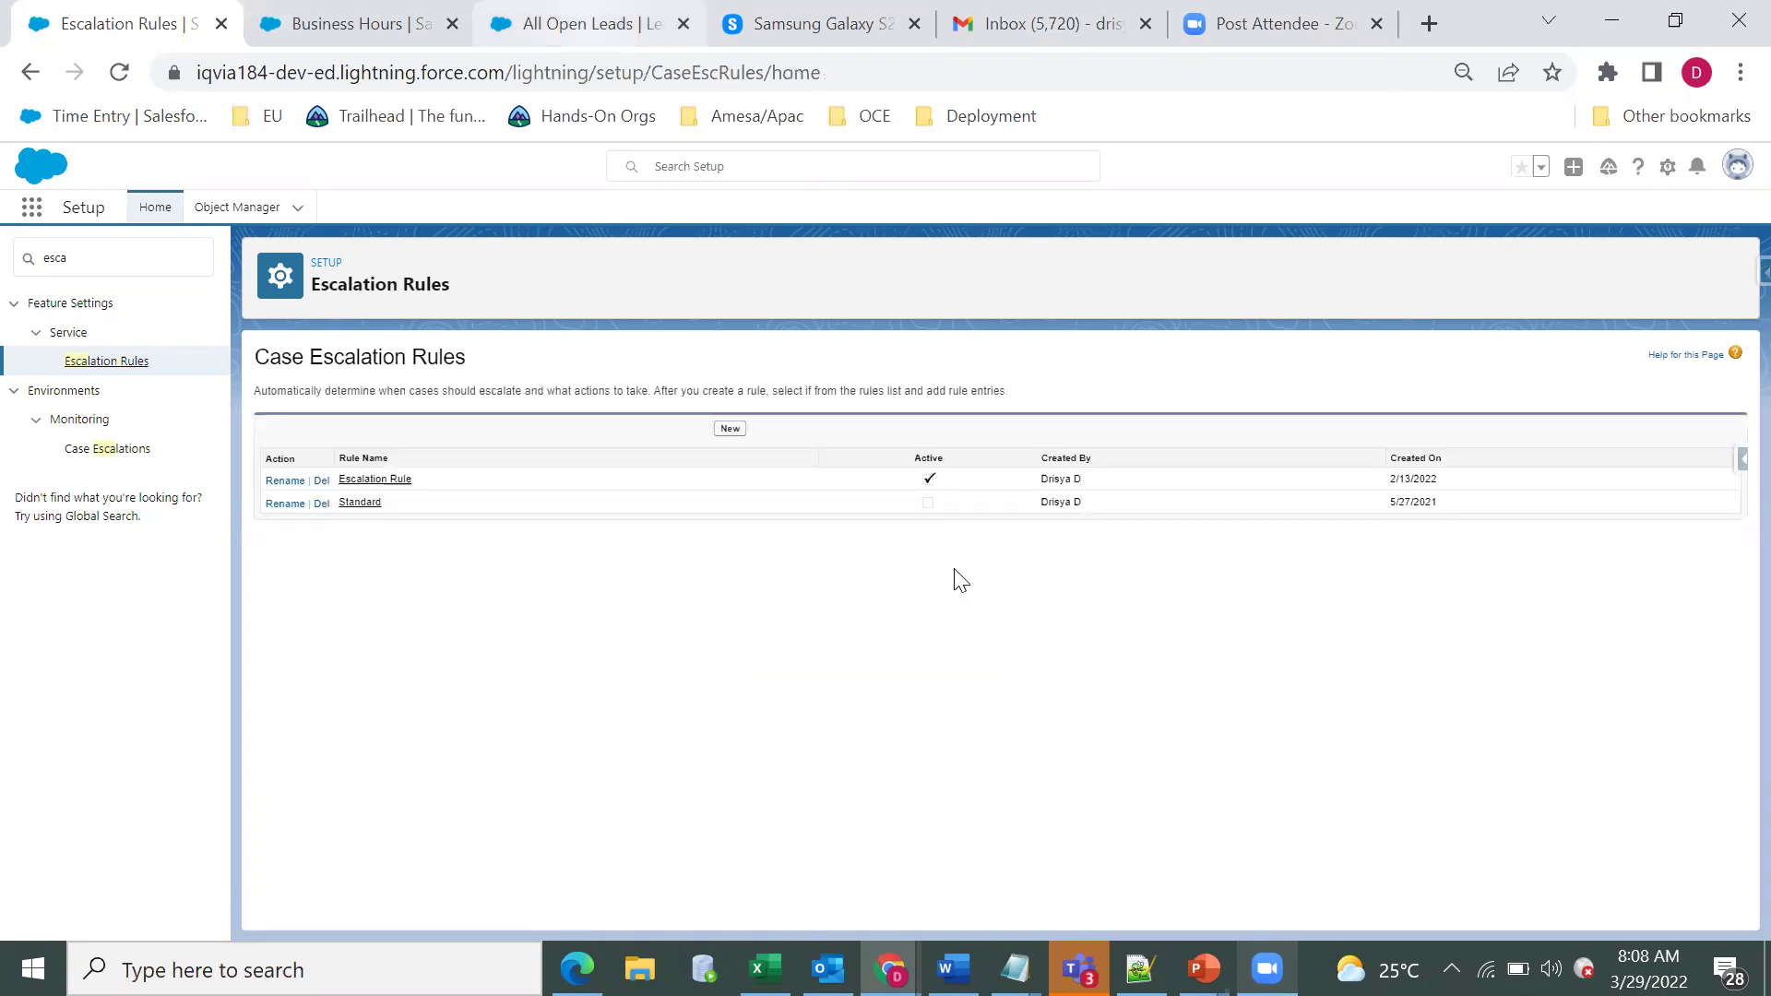
pyautogui.hotkey('ctrl', '3')
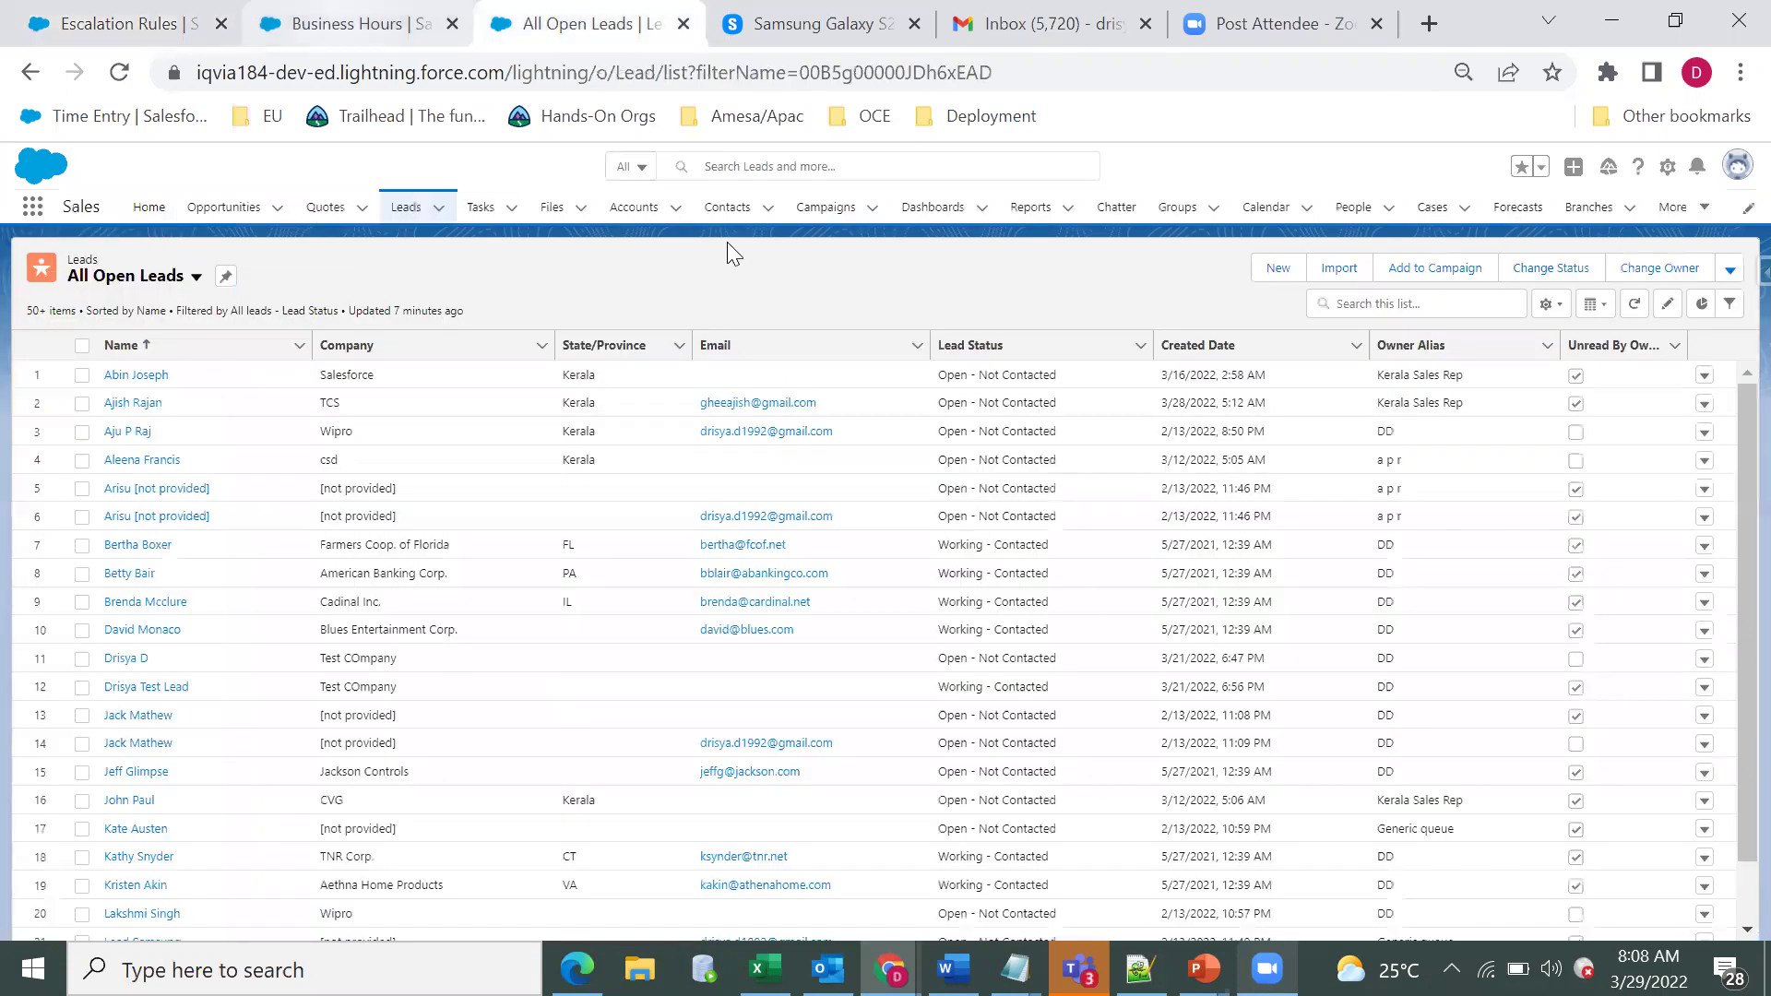
pyautogui.hotkey('ctrl', '2')
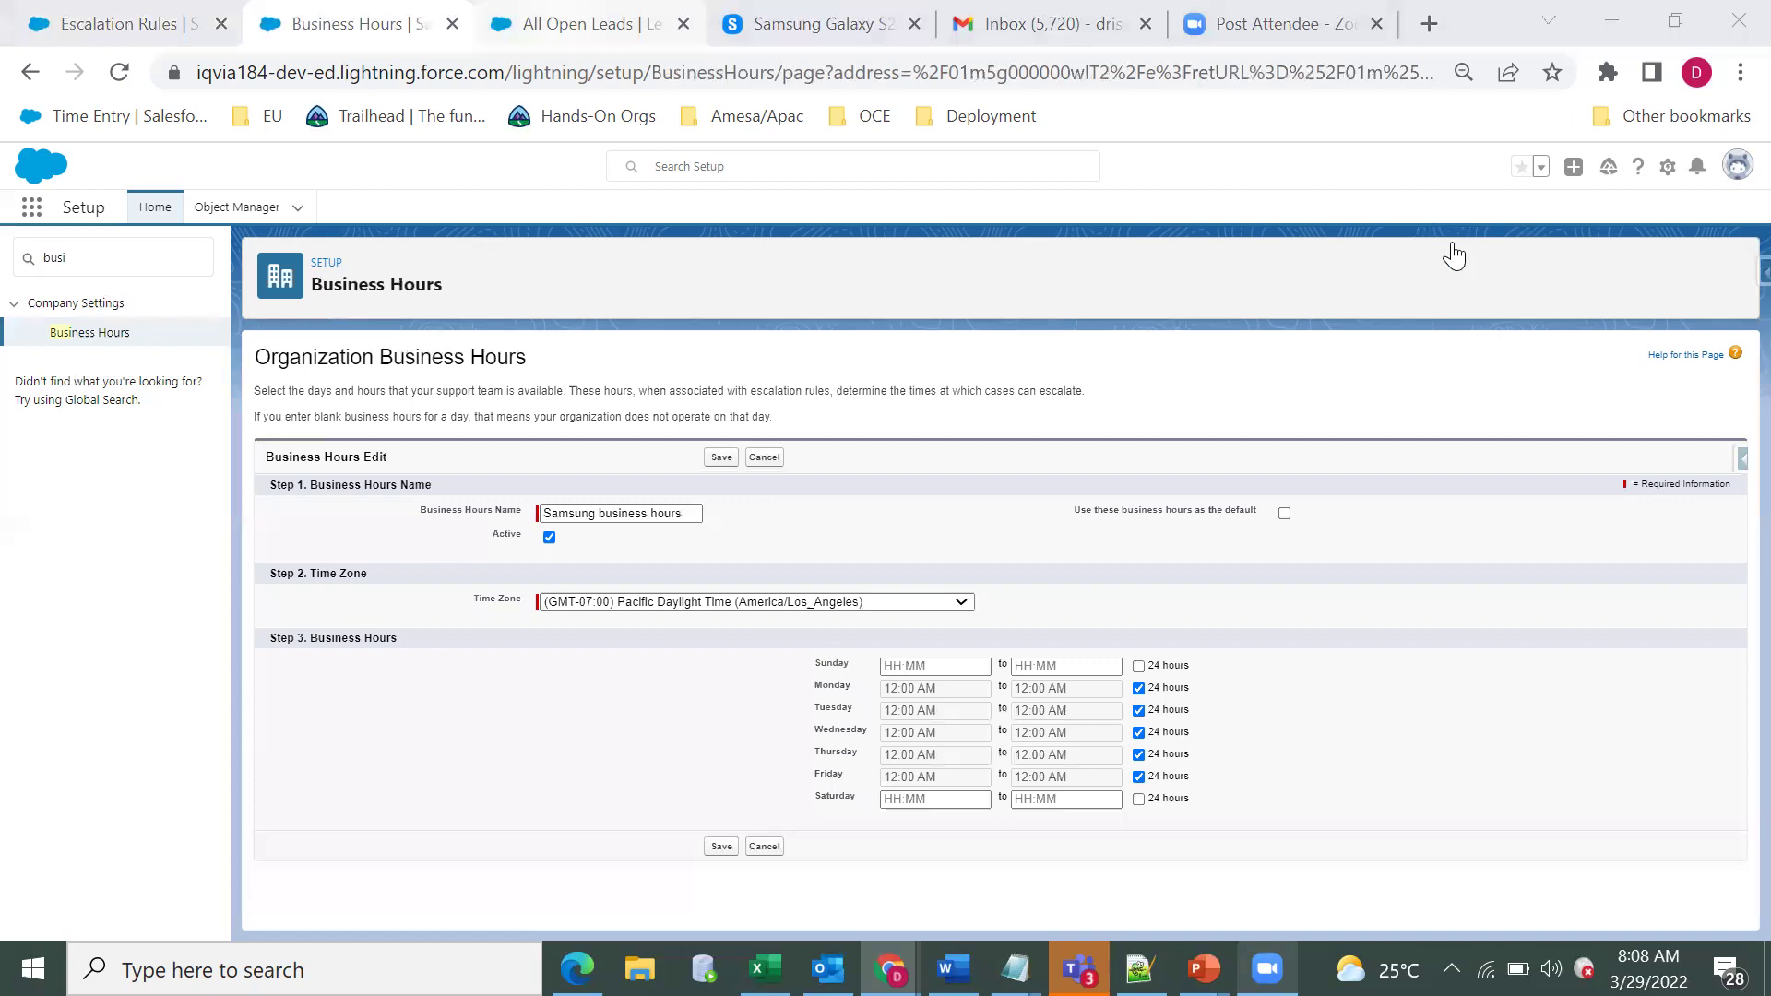
pyautogui.hotkey('ctrl', '3')
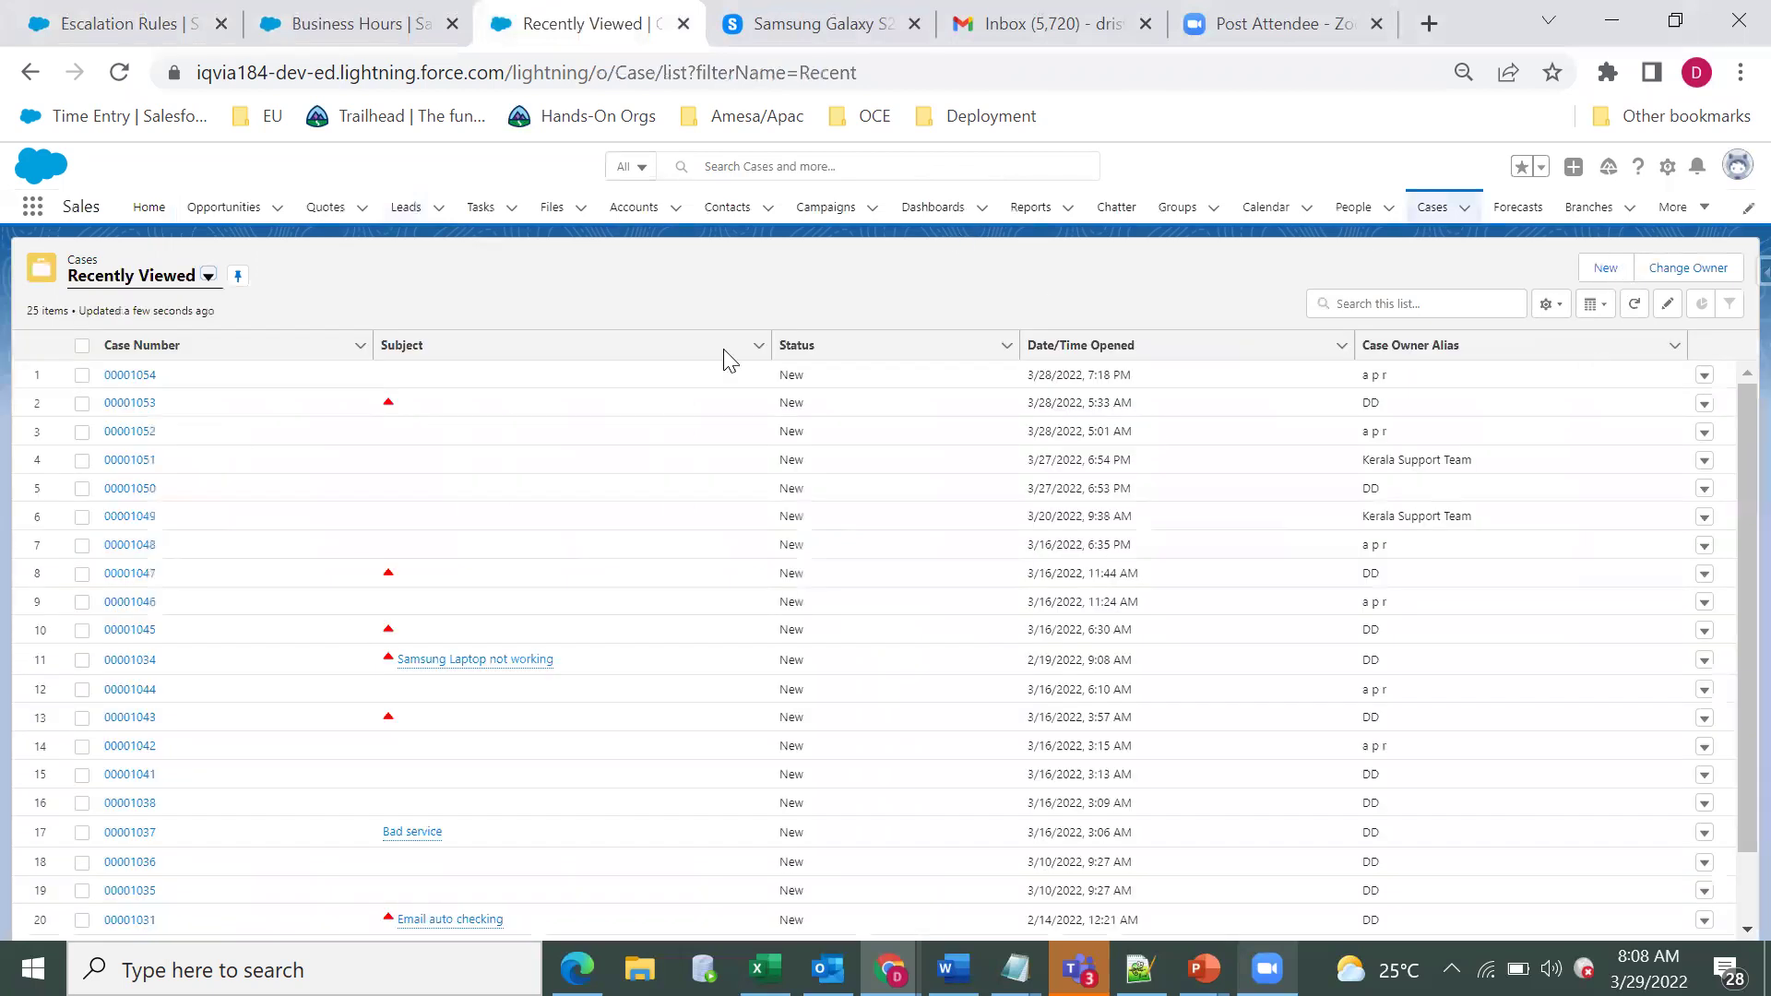
pyautogui.press('n')
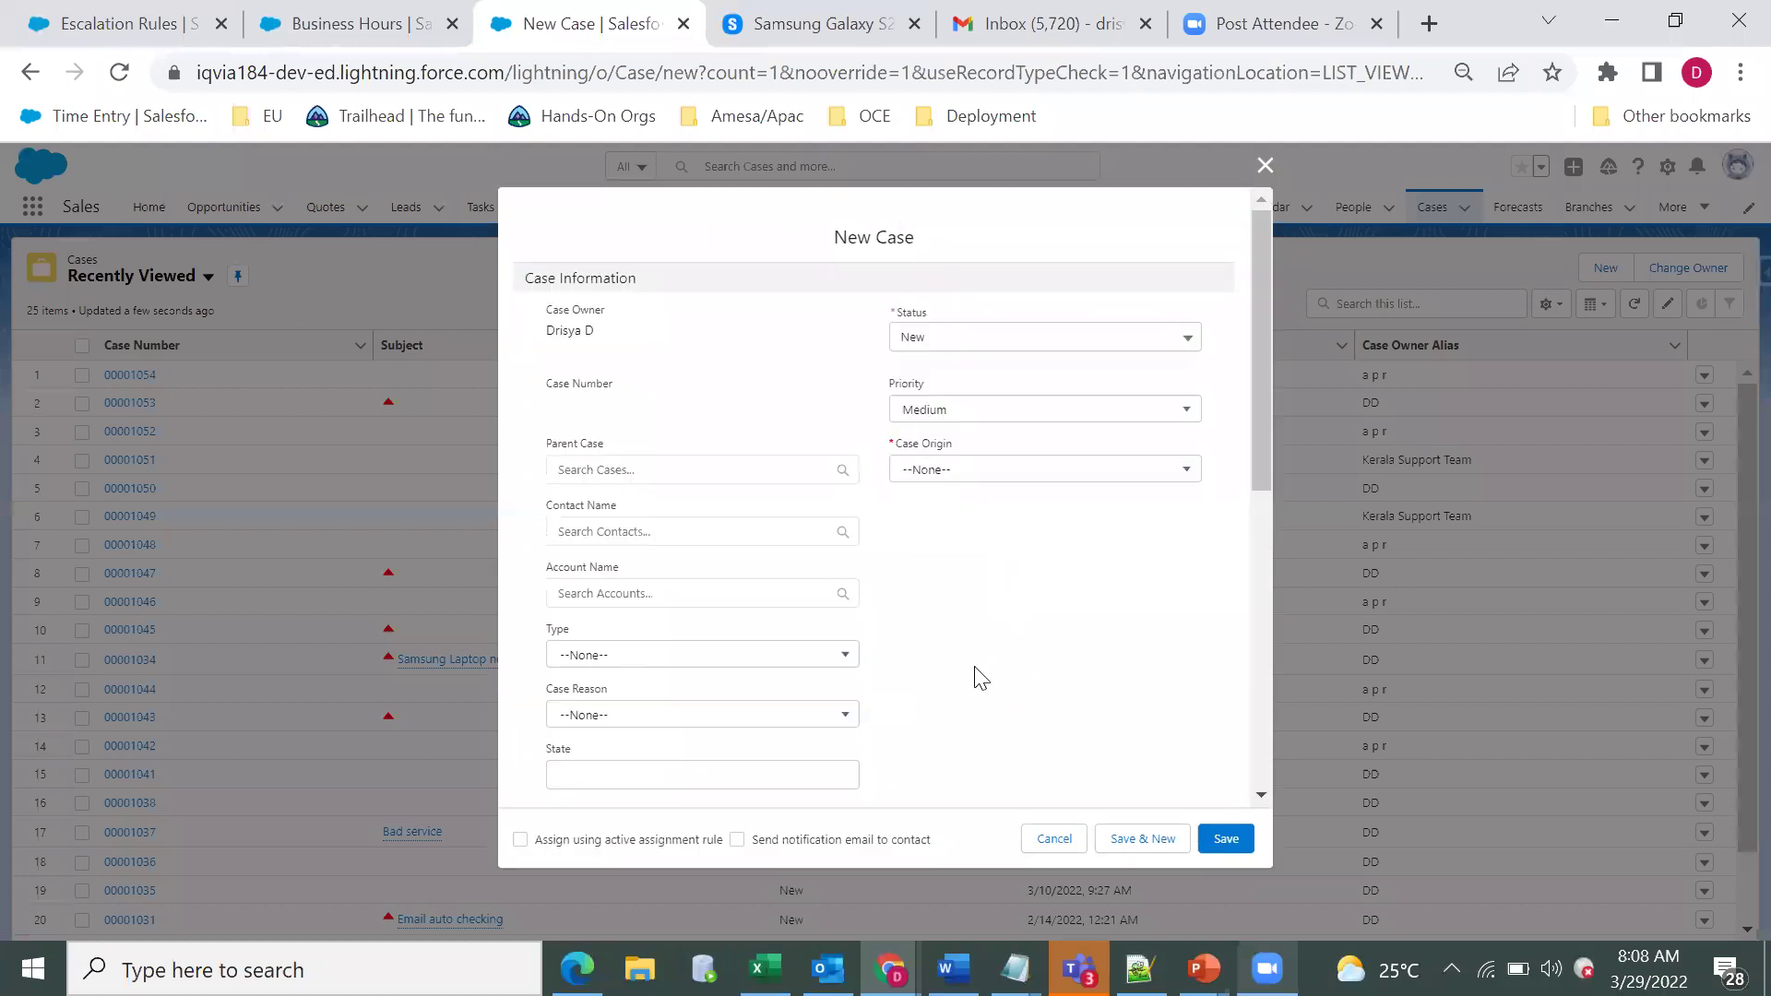
# Review the New Case form for High-priority Phone case 00001055, then return to Setup.
pyautogui.scroll(-10, 986, 706)
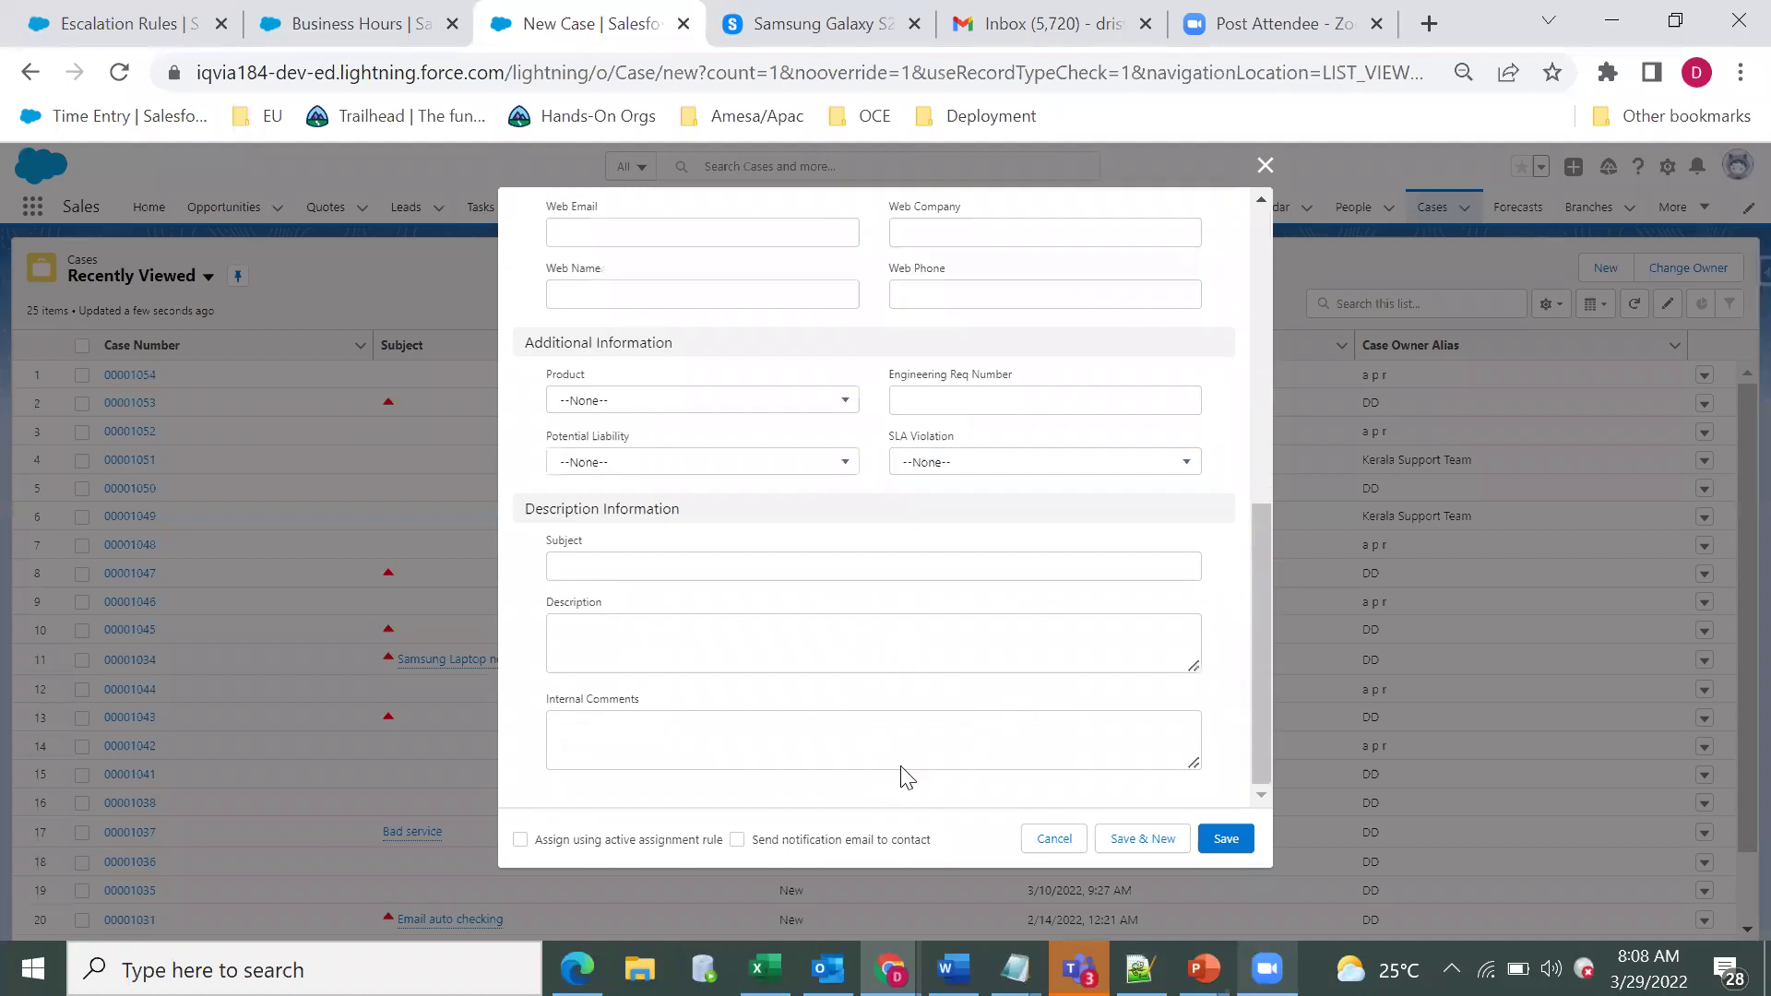
pyautogui.scroll(10, 982, 835)
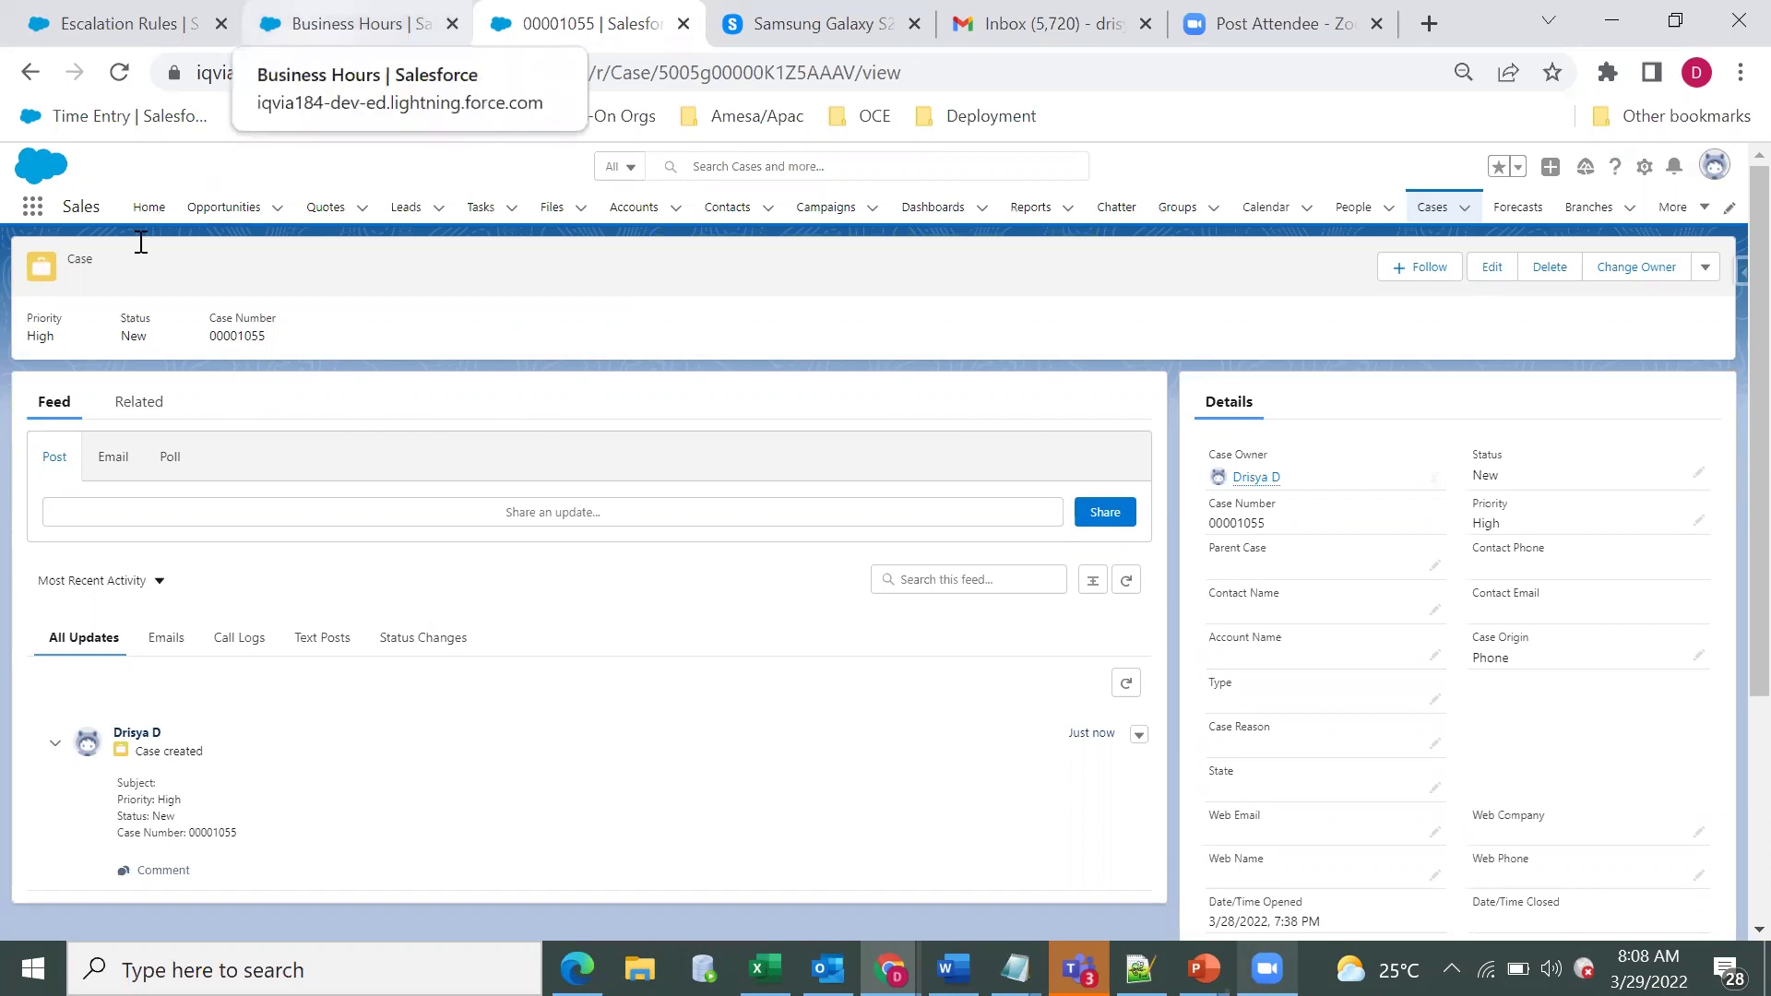
pyautogui.hotkey('ctrl', 'pageup')
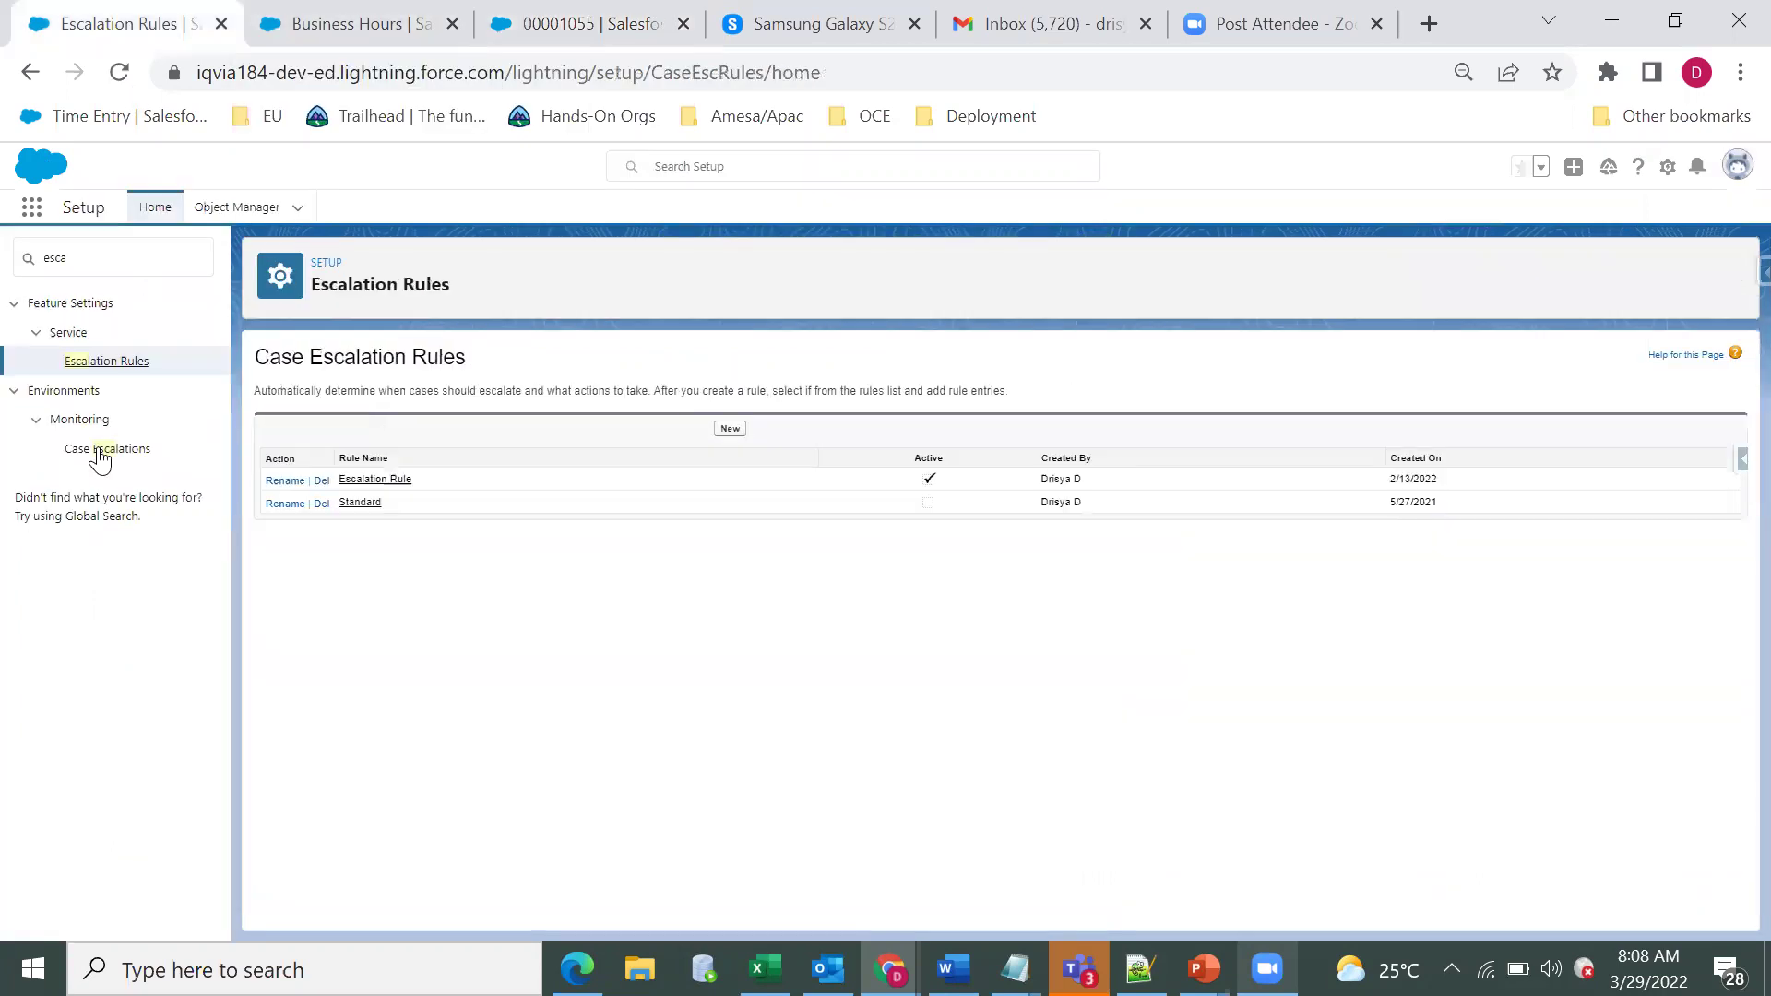
# Get back to the Case Escalations queue page in Setup.
pyautogui.hotkey('ctrl', 'pageup')
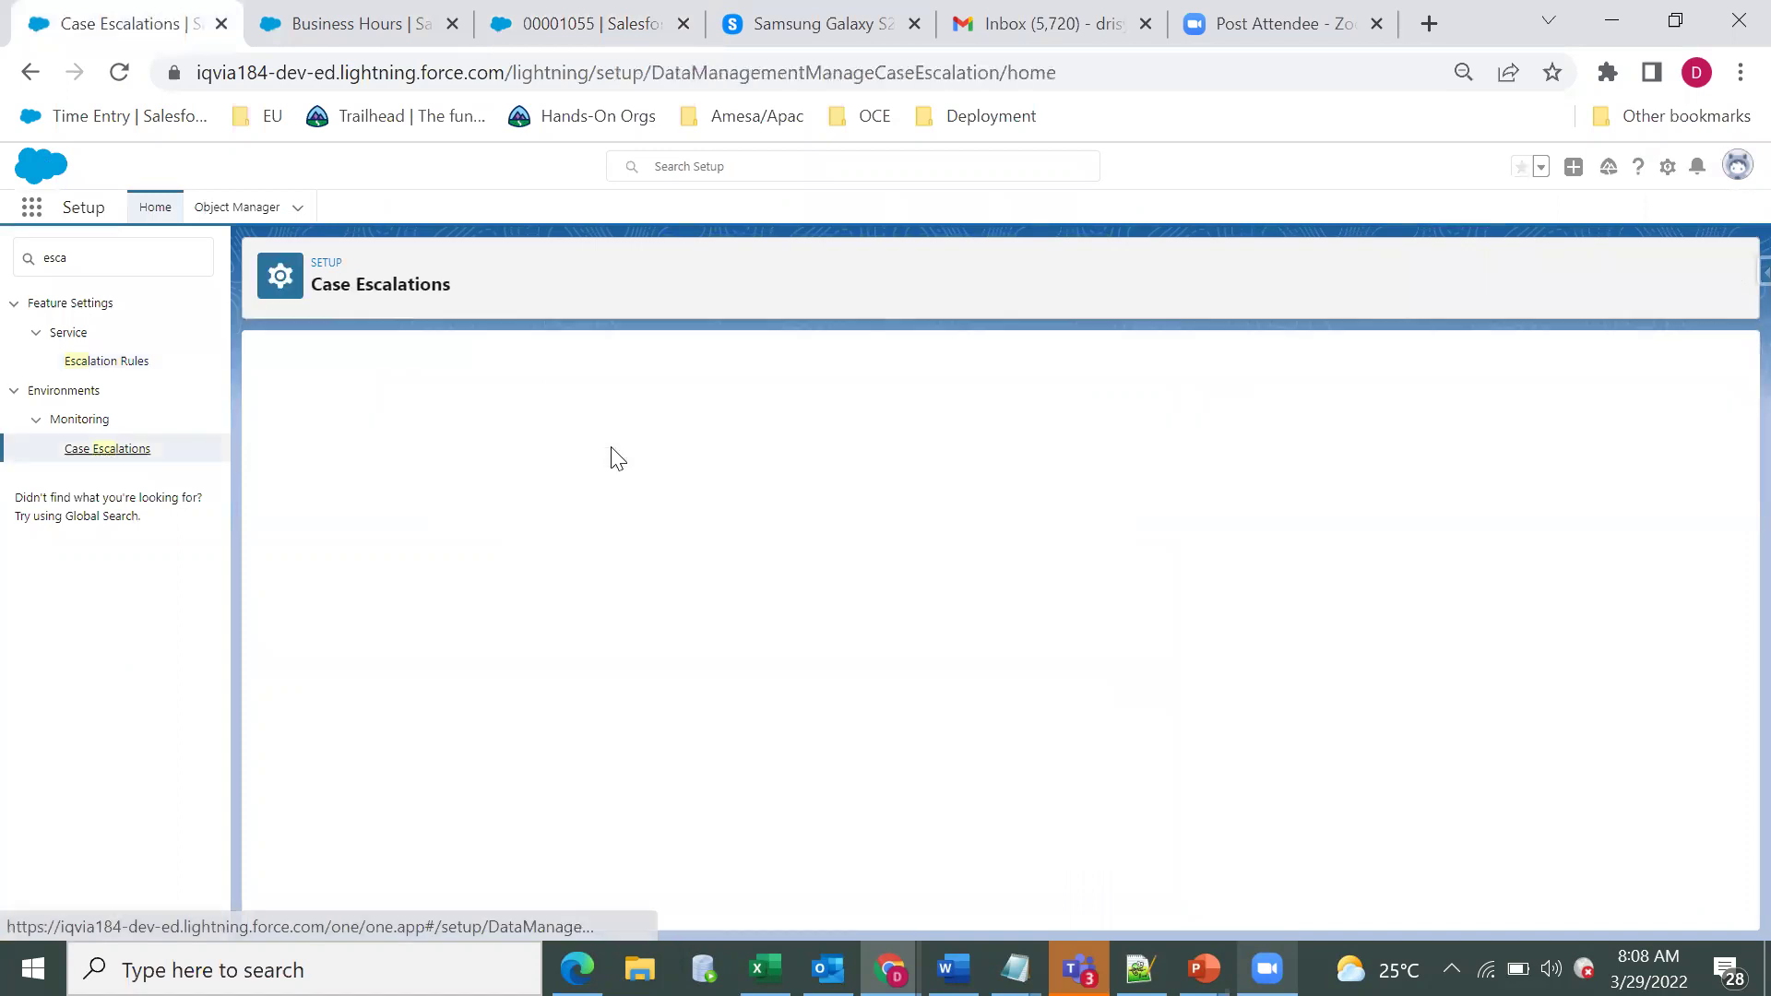
pyautogui.click(392, 443)
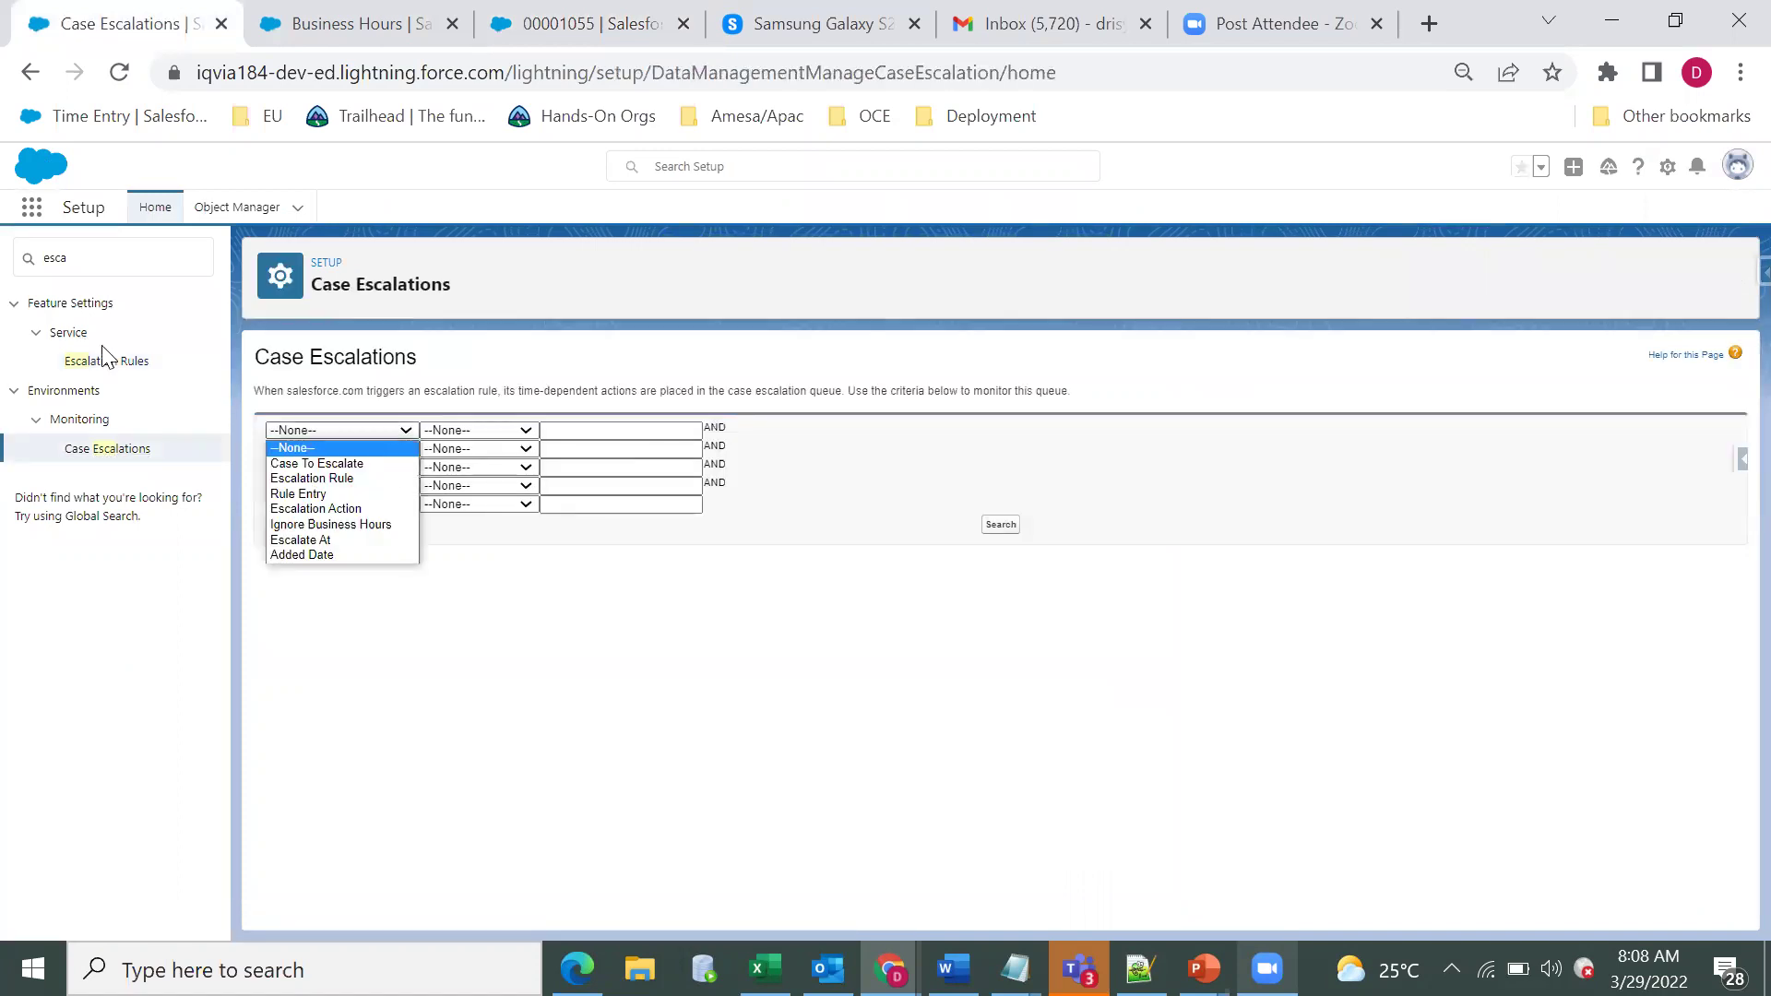
pyautogui.click(505, 352)
pyautogui.hotkey('alt', 'Left')
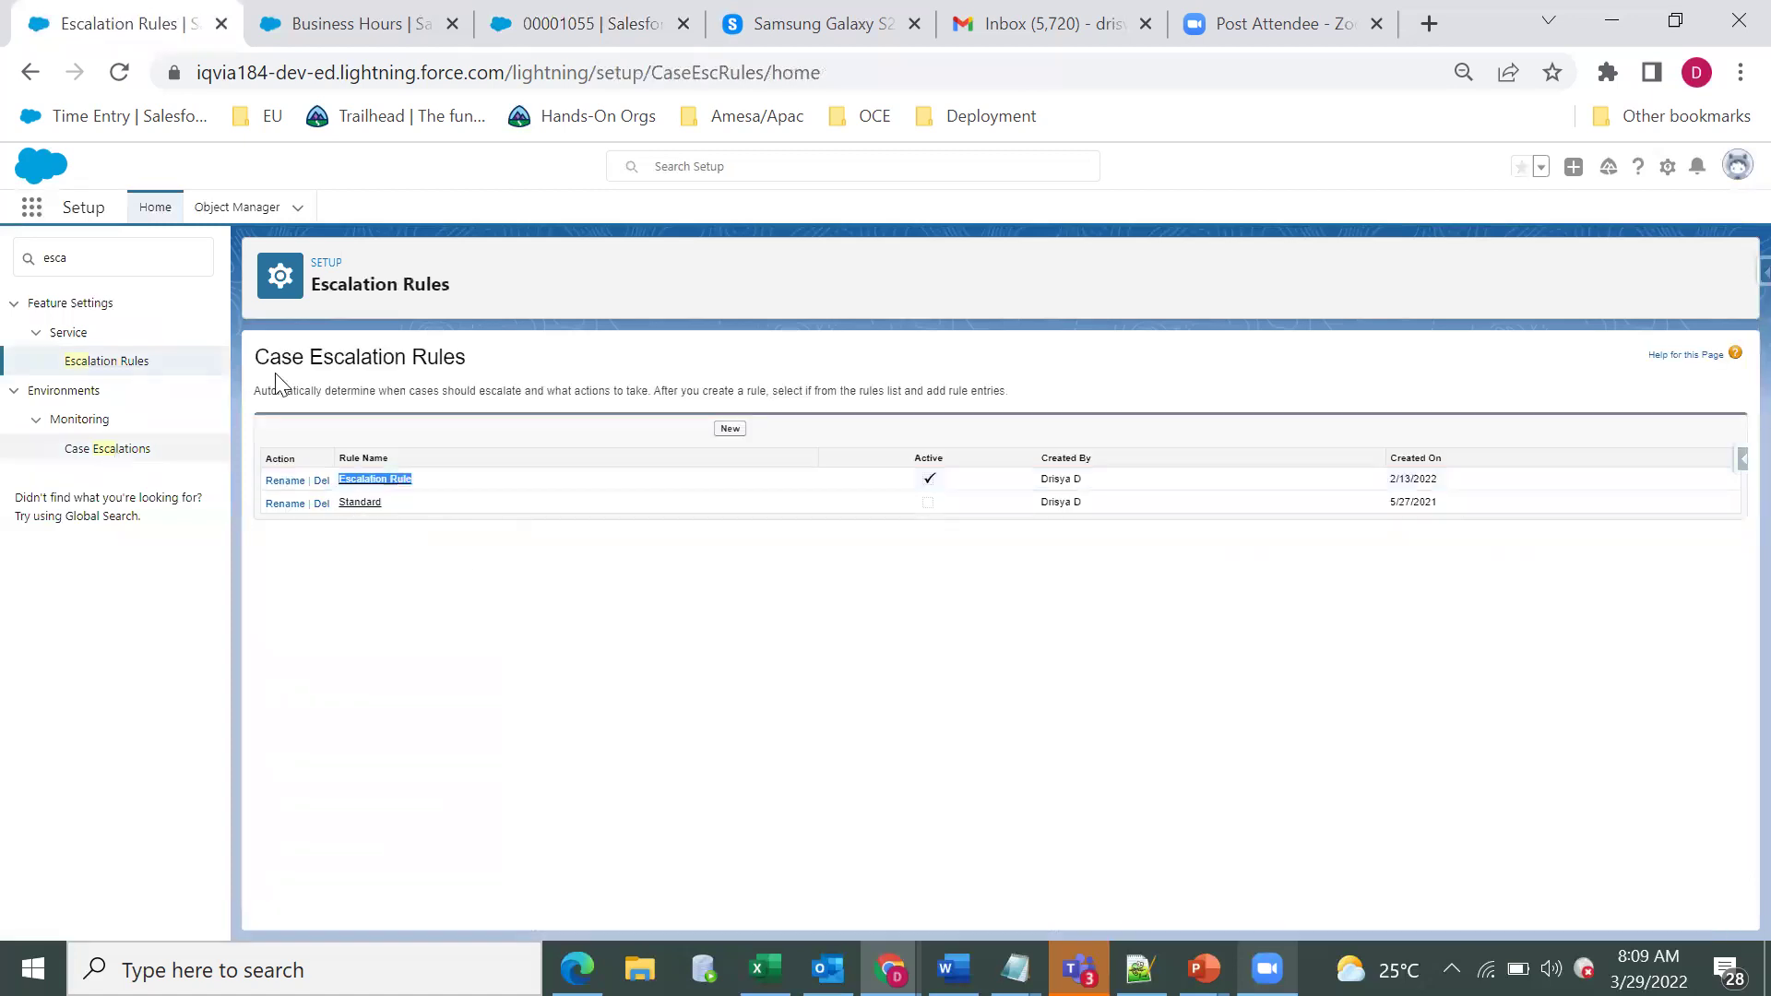
pyautogui.hotkey('alt', 'Right')
# Search the queue with the criterion Escalation Rule equals Escalation Rule.
pyautogui.click(360, 432)
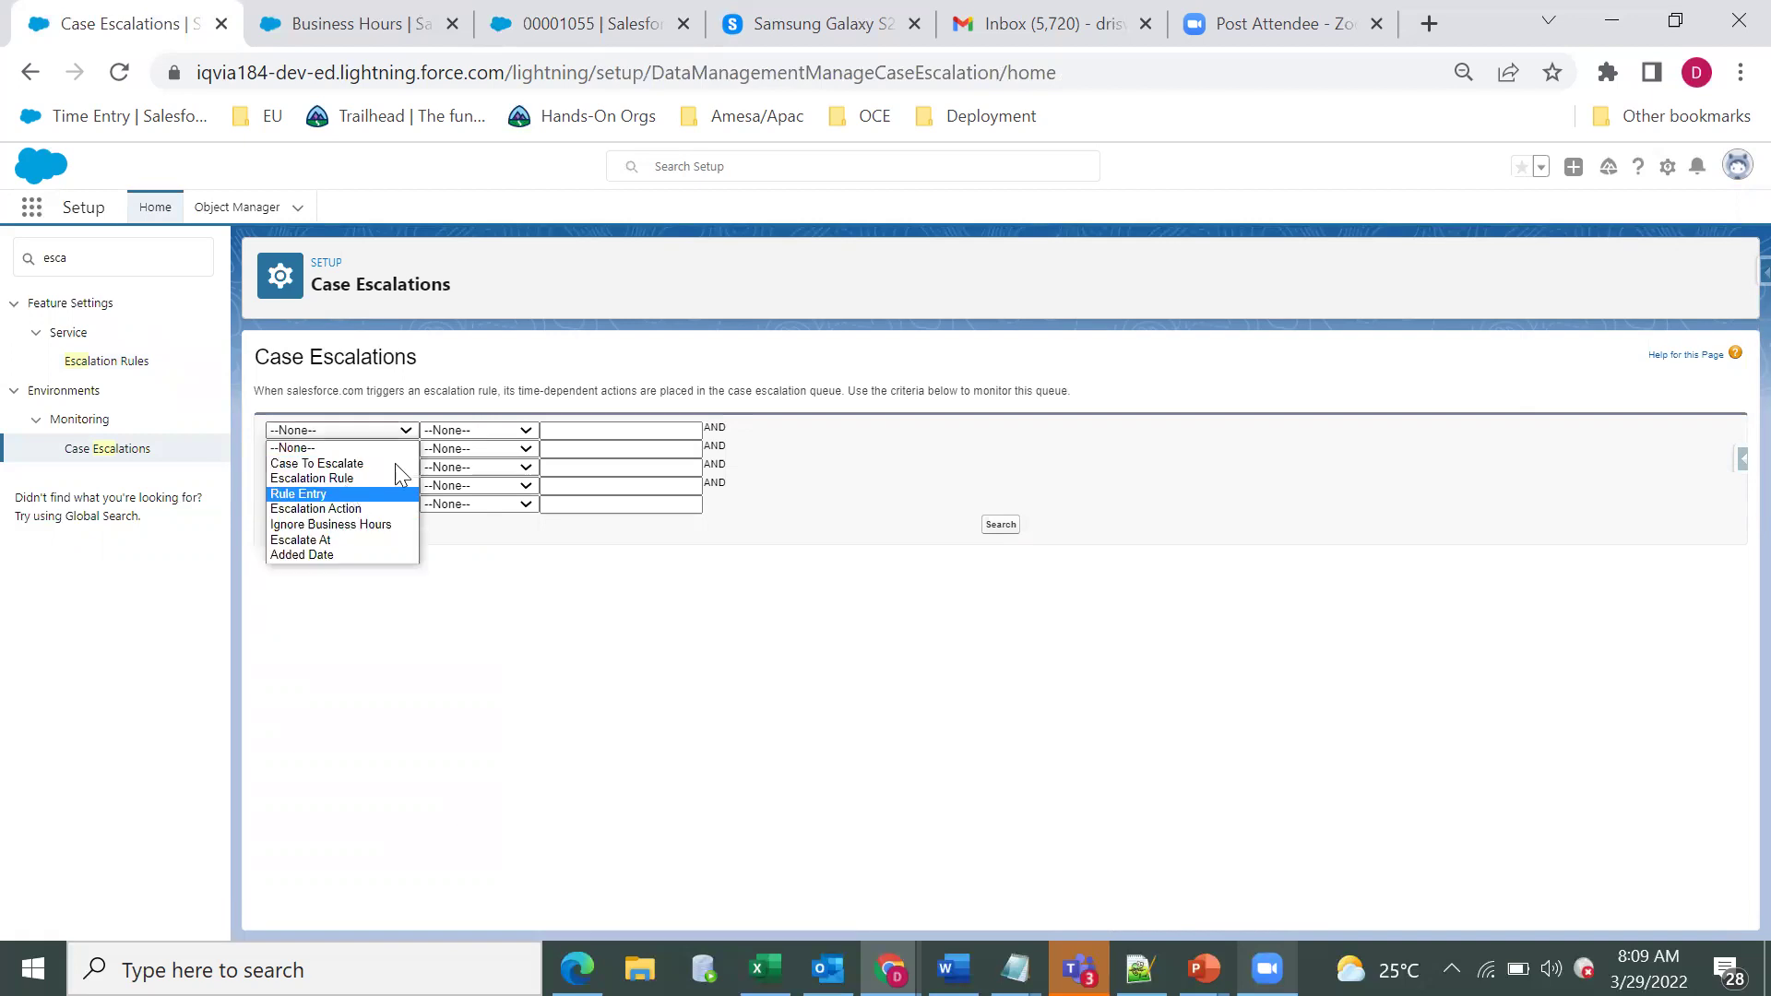
pyautogui.click(379, 478)
pyautogui.click(475, 430)
pyautogui.click(526, 456)
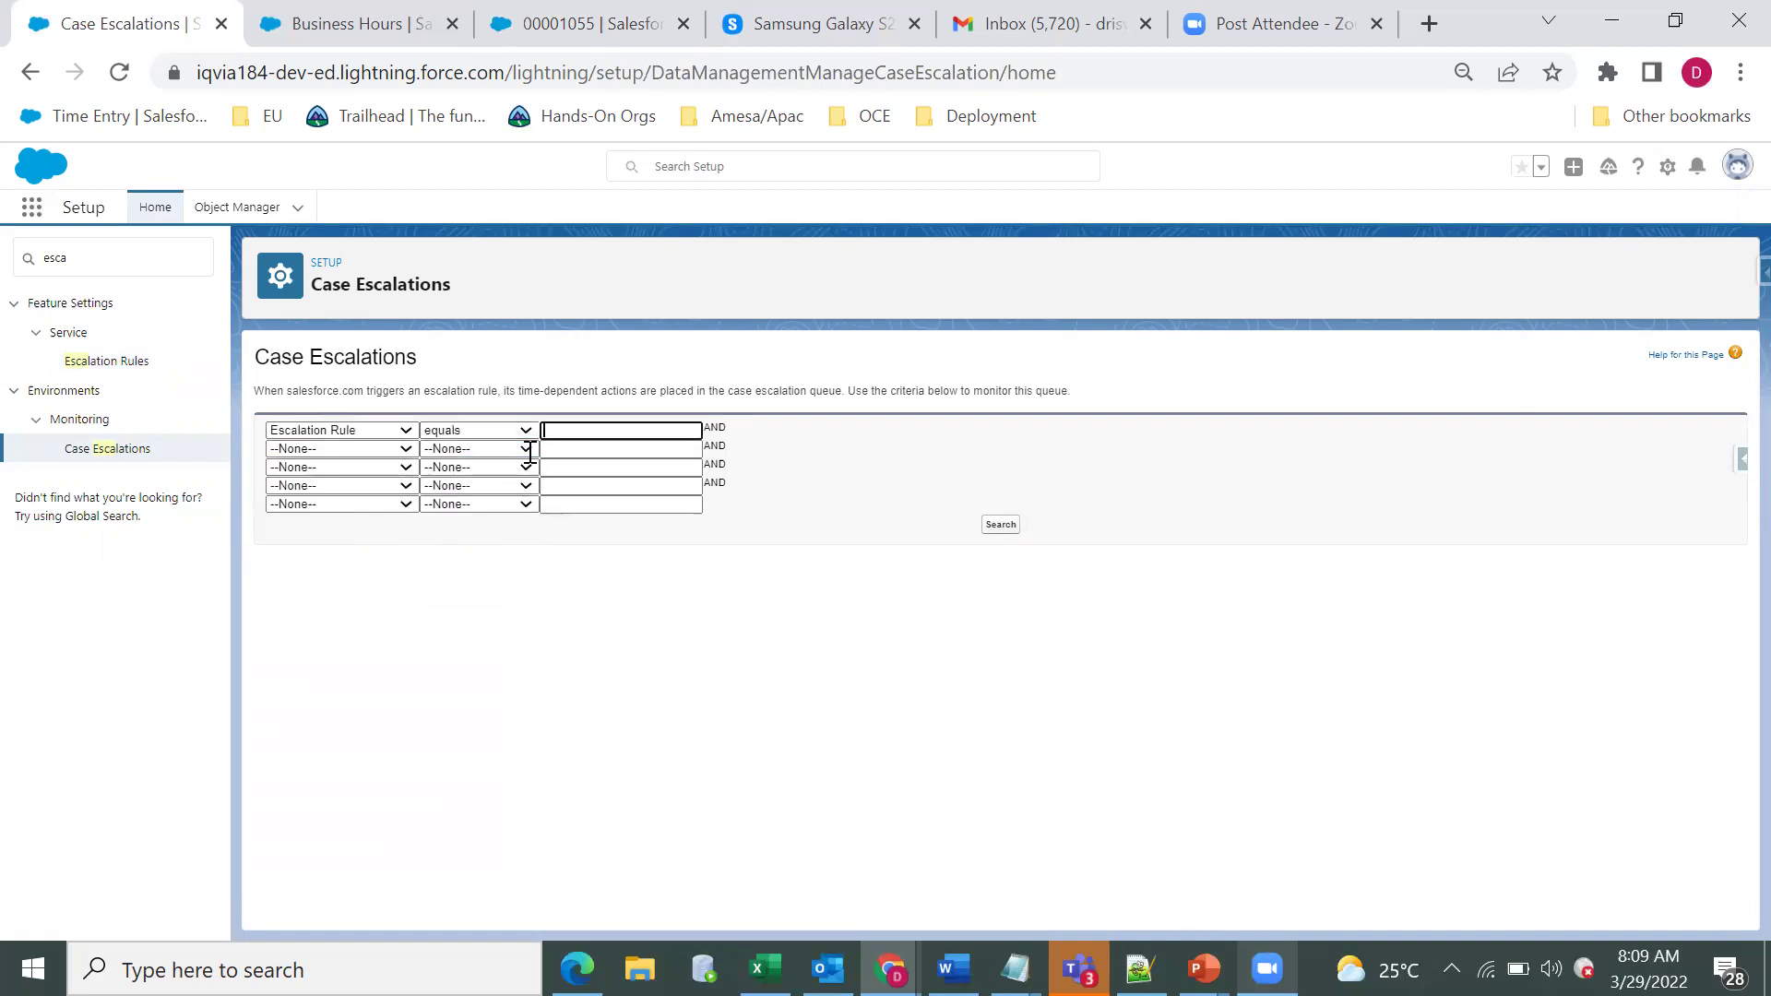
pyautogui.click(1001, 526)
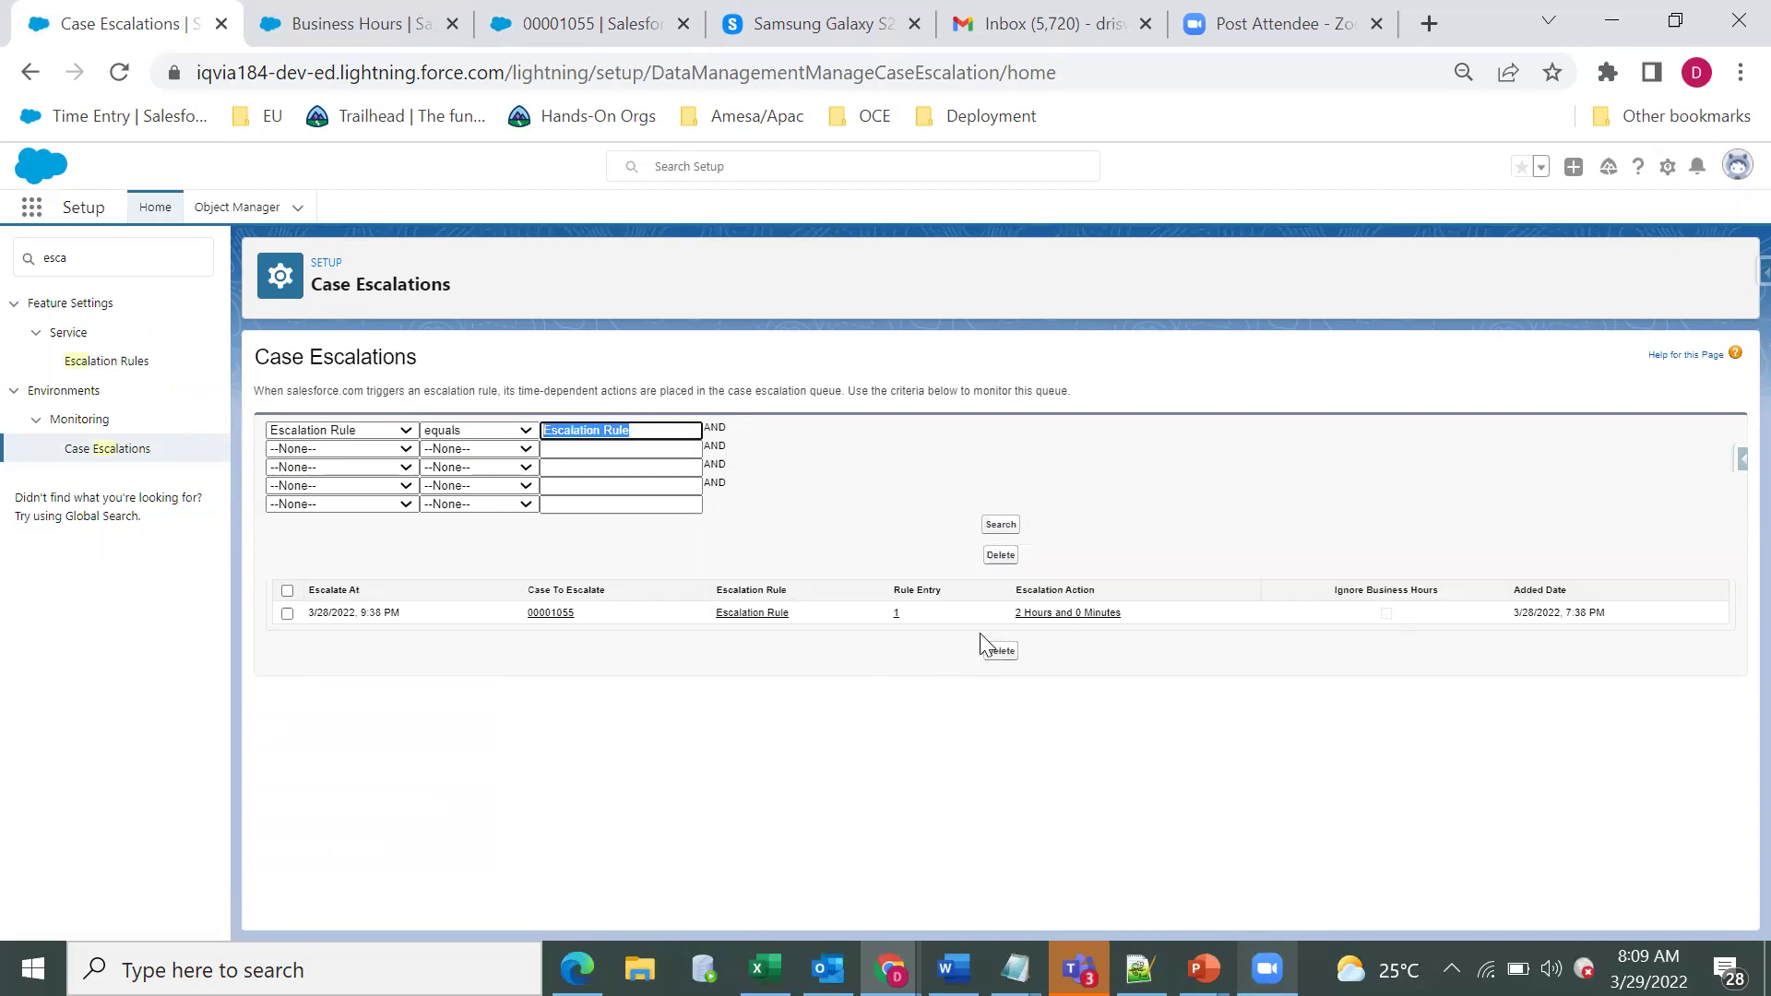
# Highlight the queued case's 2 Hours and 0 Minutes escalation action, then bring up the PowerPoint slideshow.
pyautogui.moveTo(1127, 612); pyautogui.dragTo(1015, 612)
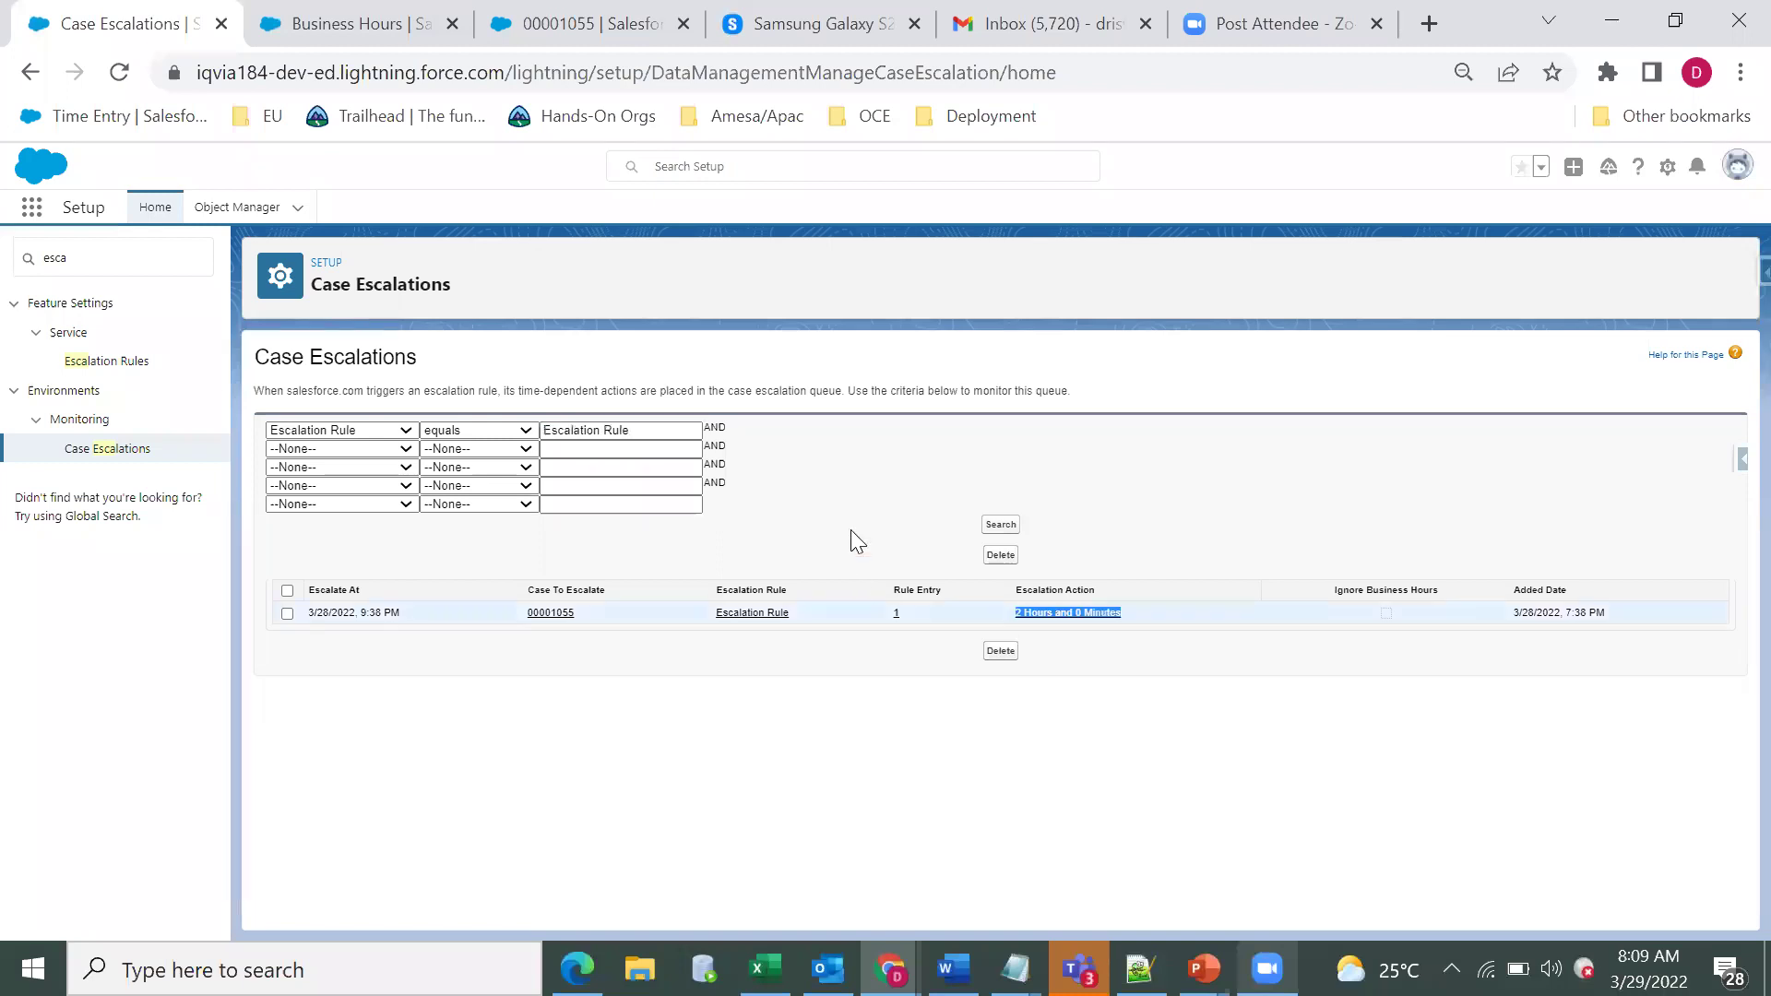
pyautogui.click(852, 620)
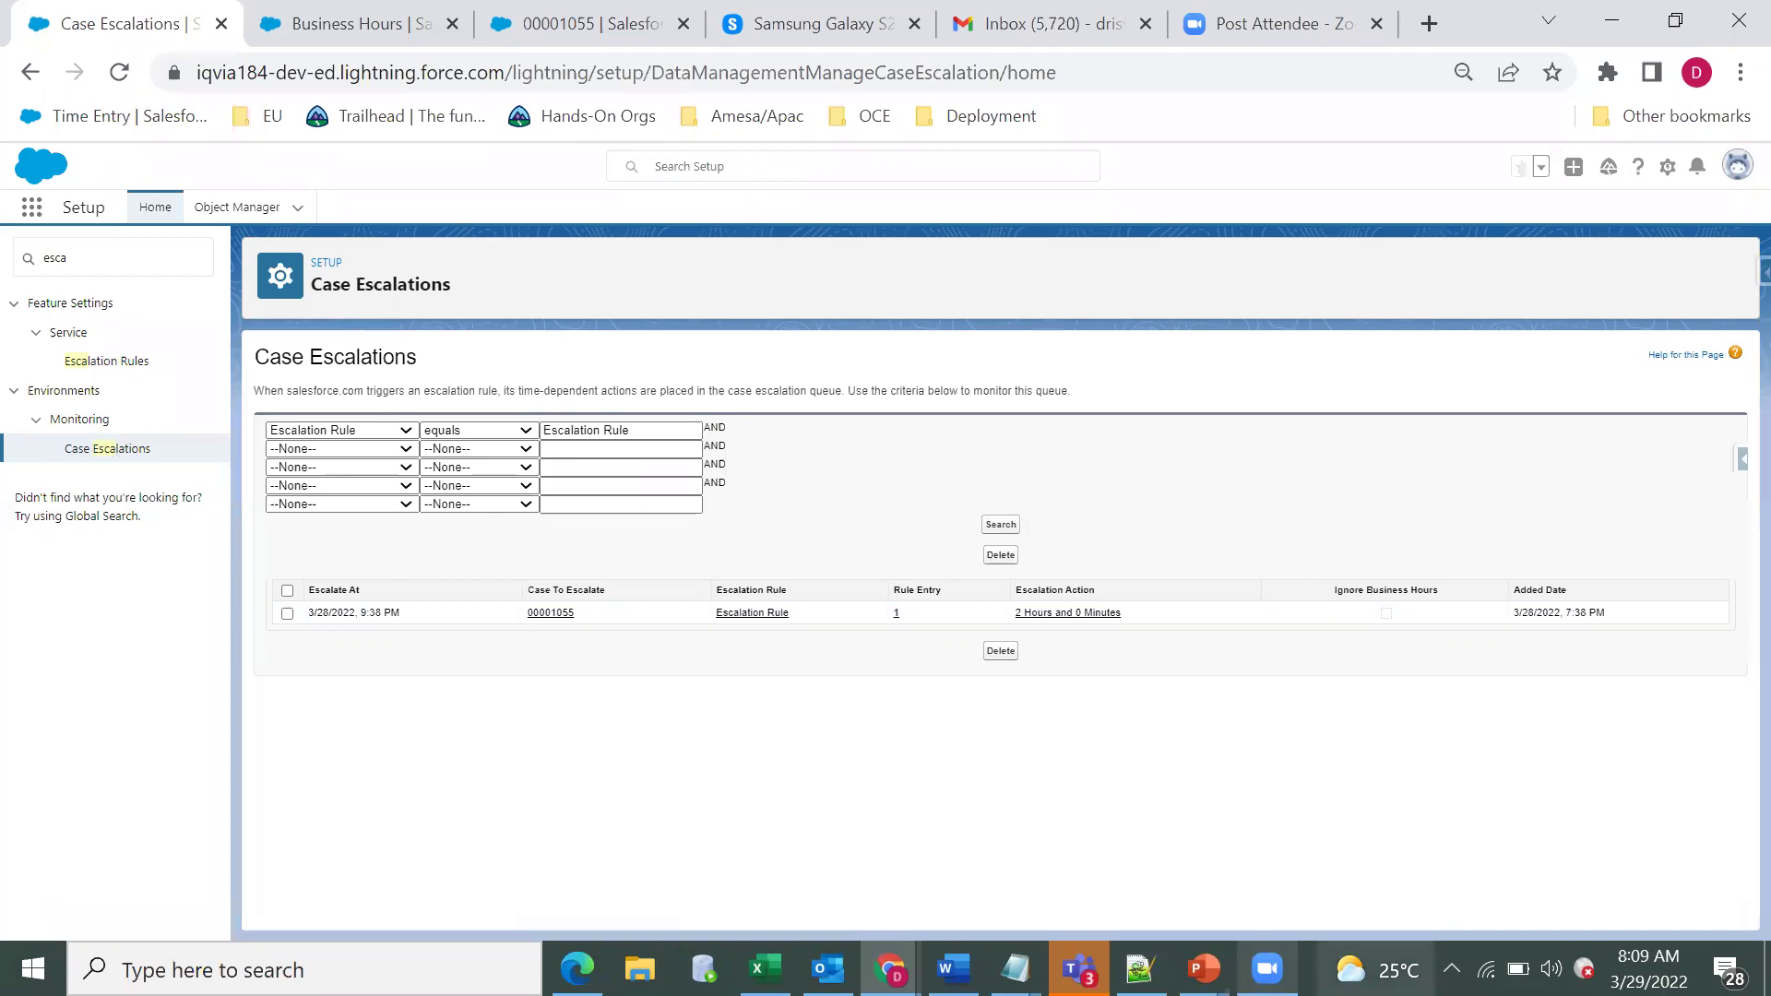
pyautogui.click(1374, 840)
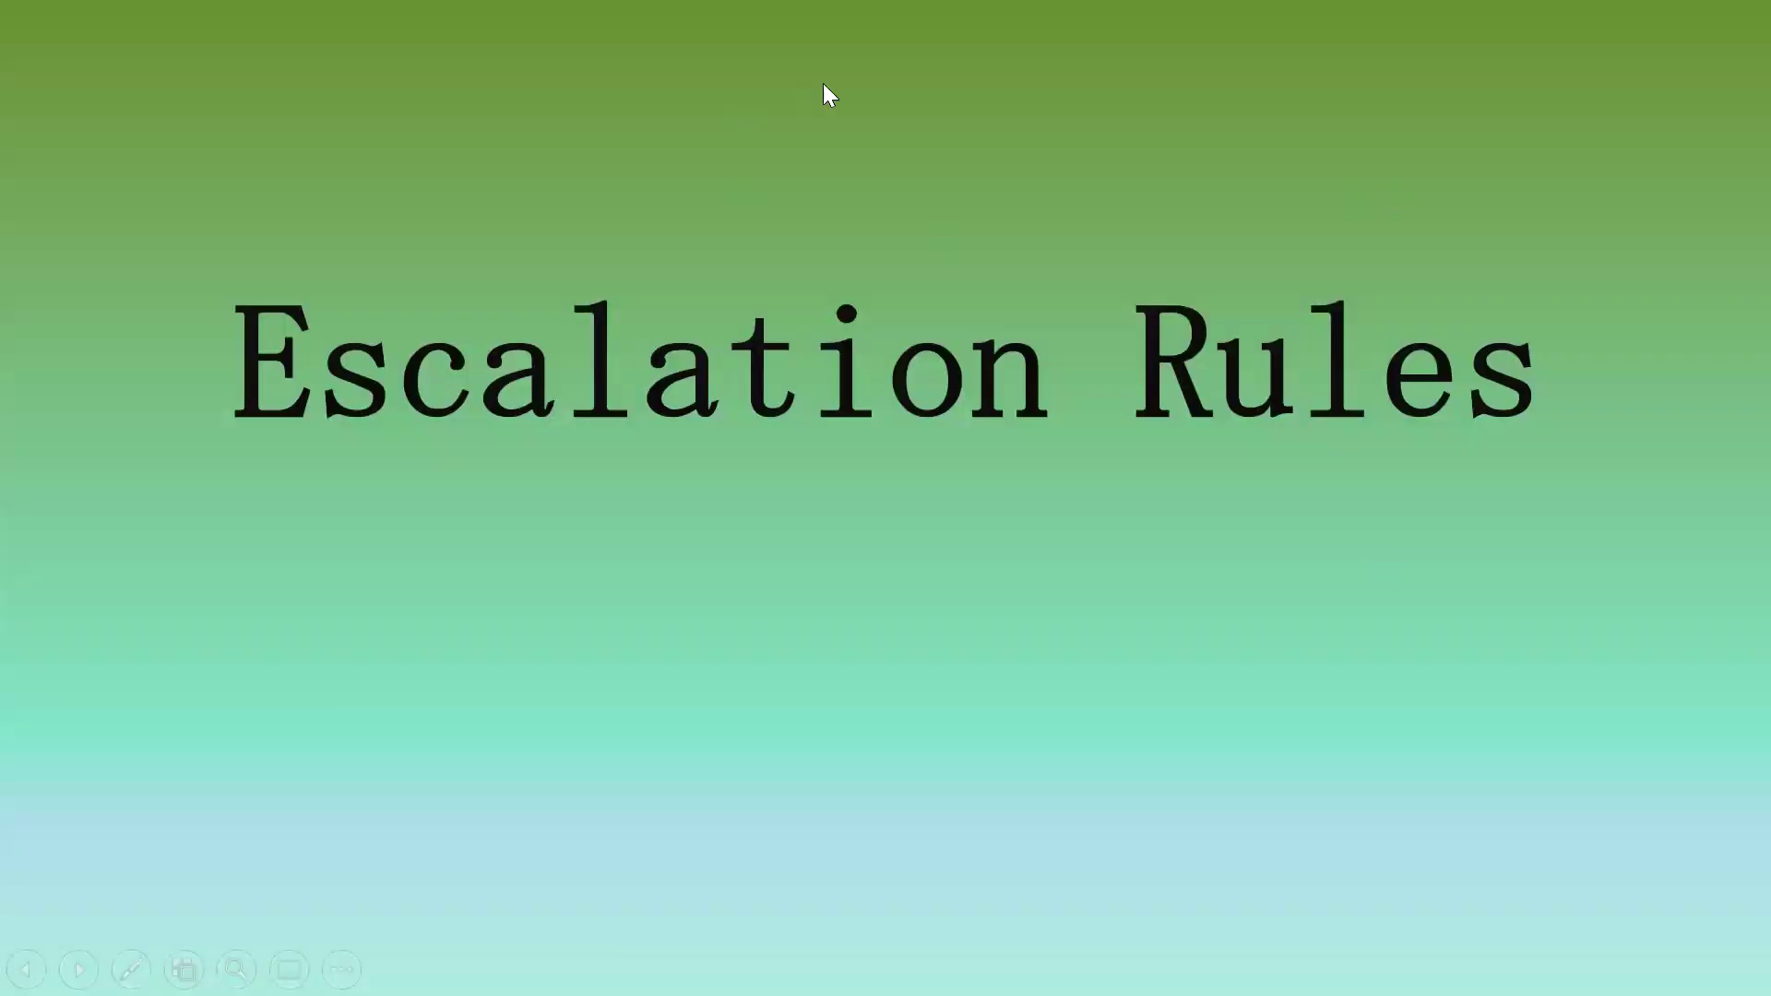
# Advance the slideshow two slides to the question about unassigned cases open over 2 hours.
pyautogui.click(535, 129)
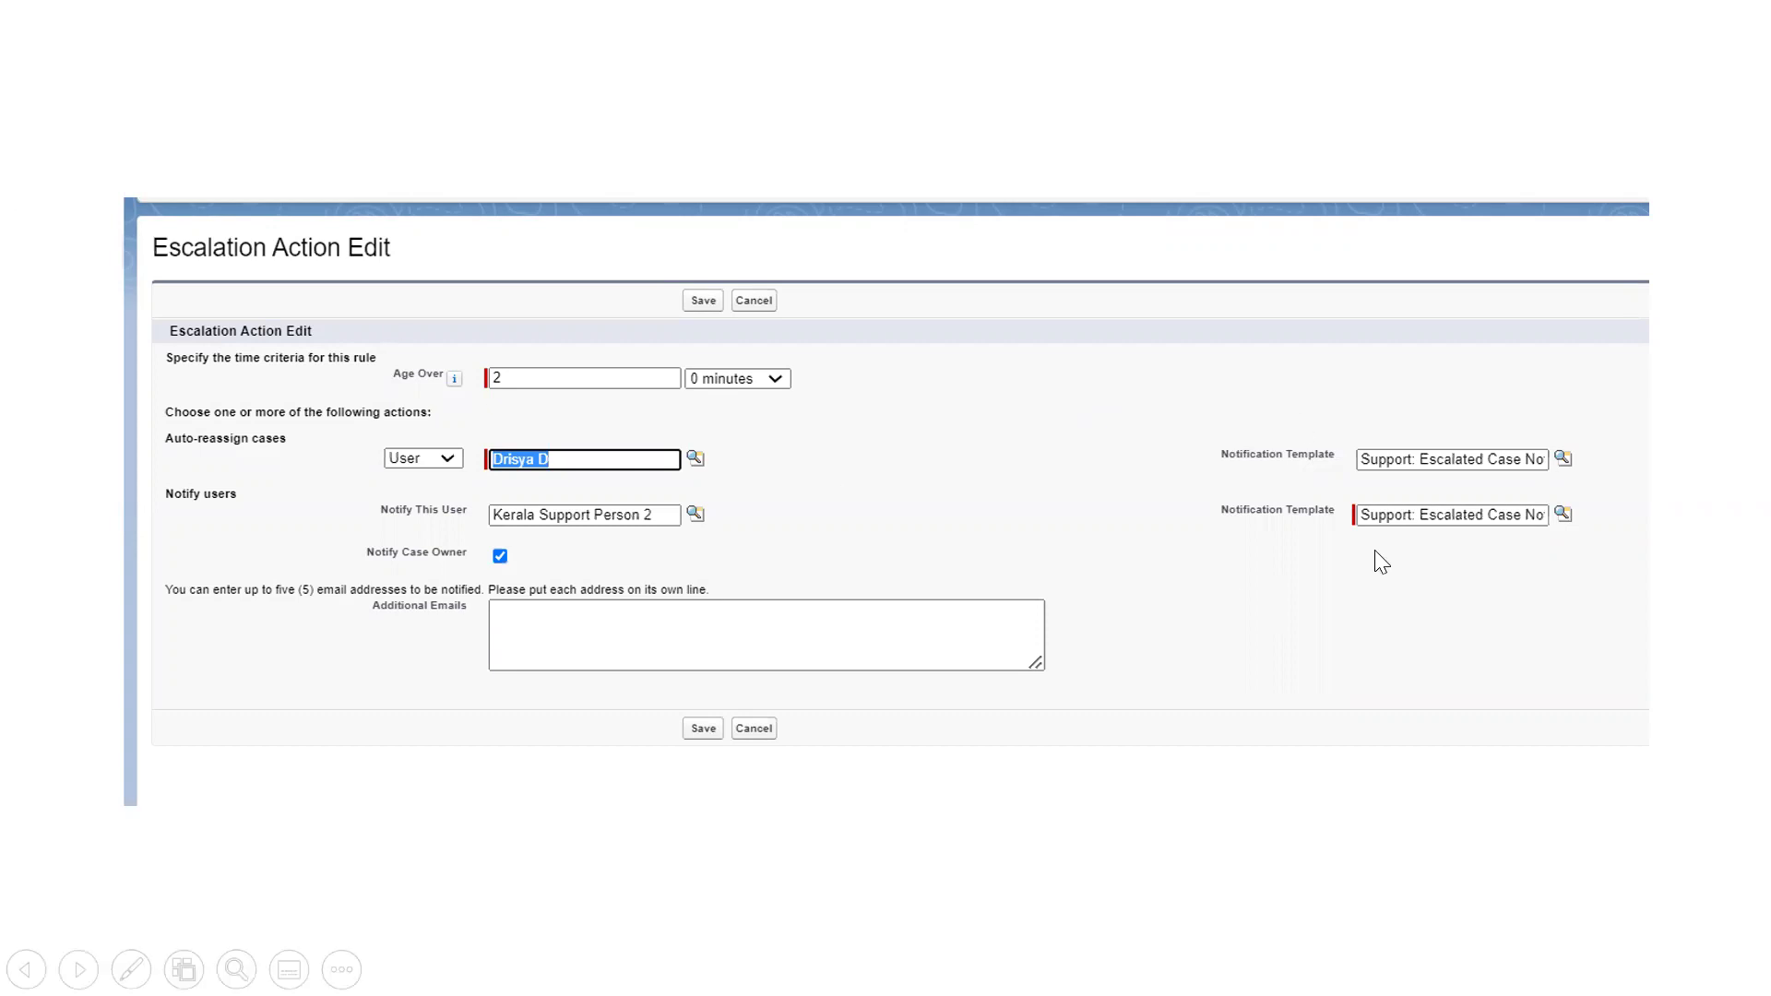
pyautogui.press('Right')
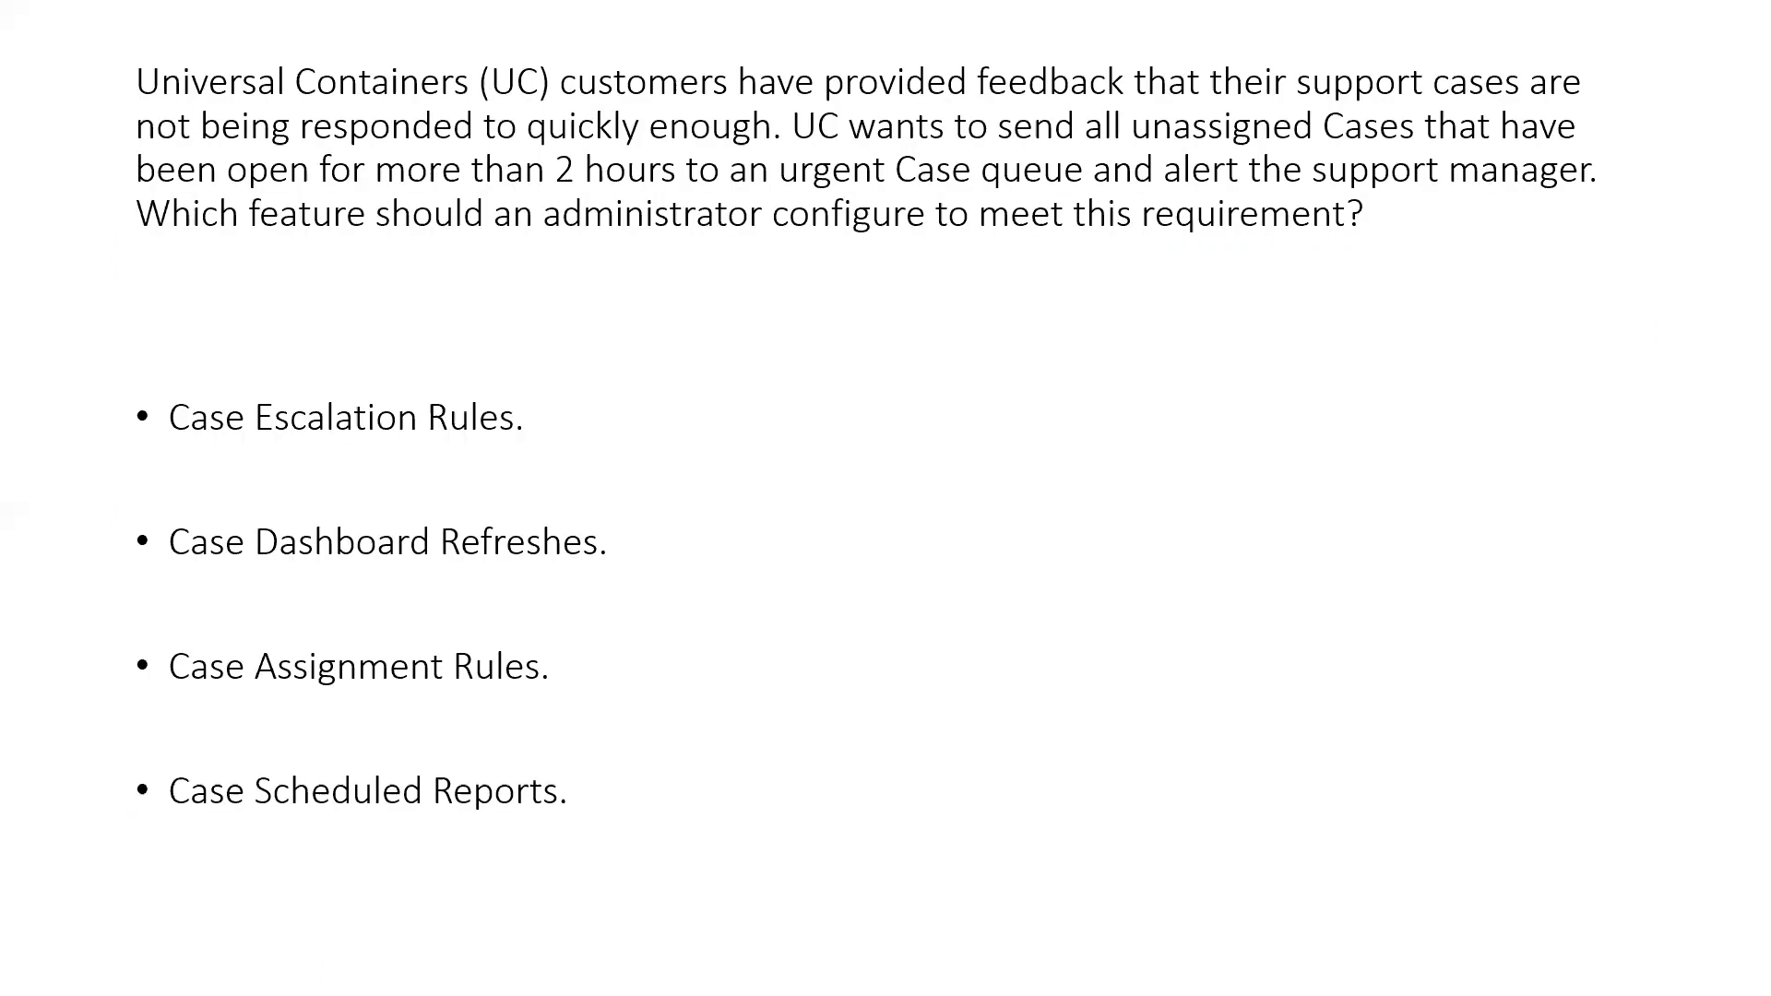